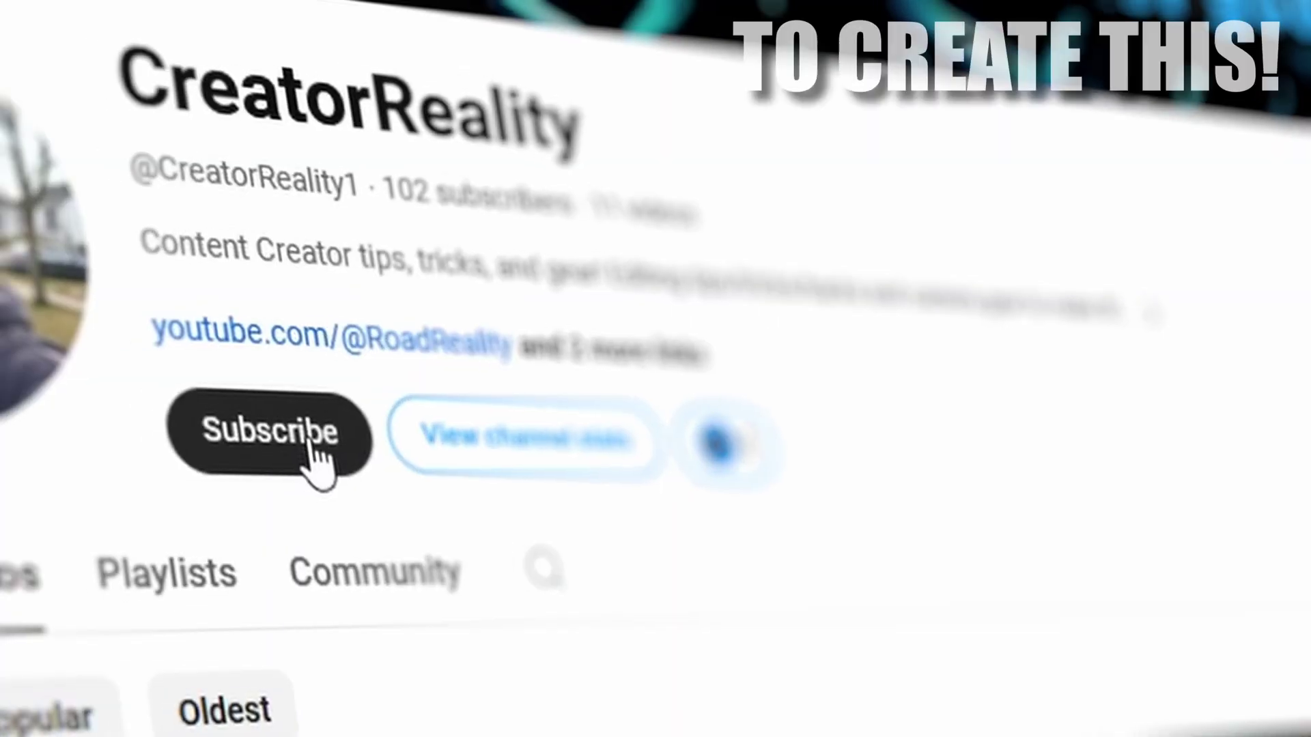
Save the project, lift Example Video.mkv to Video 2 and copy Solid Color beneath it.
{"action": "left_click", "coordinate": [312, 442]}
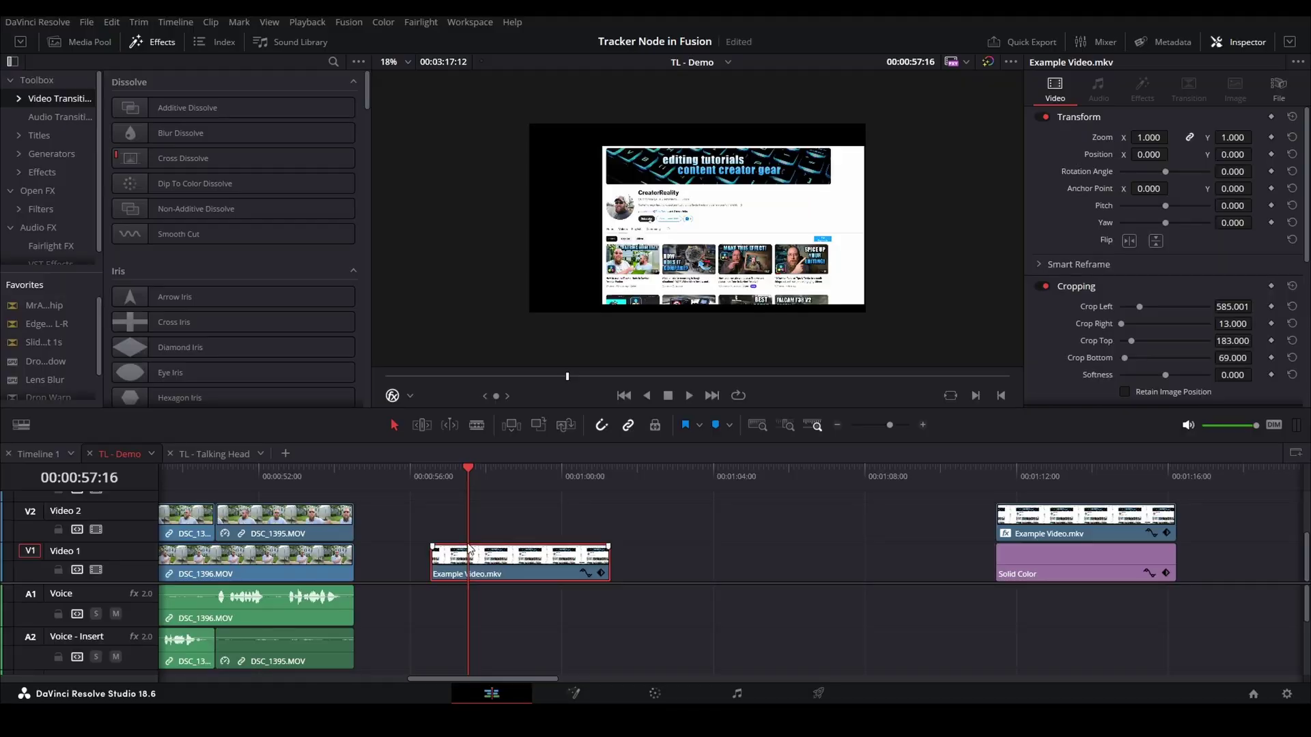
{"action": "key", "text": "ctrl+s"}
{"action": "left_click_drag", "start_coordinate": [486, 571], "coordinate": [476, 536]}
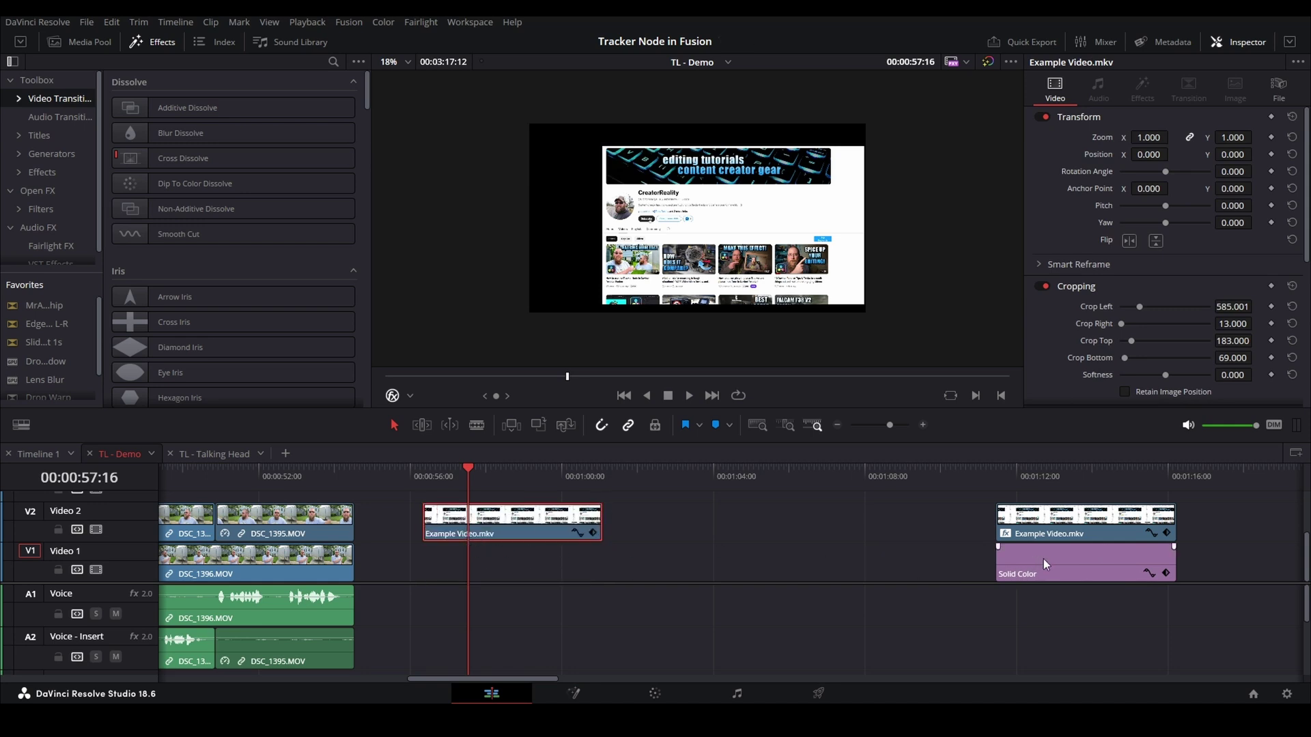
{"action": "left_click_drag", "start_coordinate": [1059, 565], "coordinate": [491, 555]}
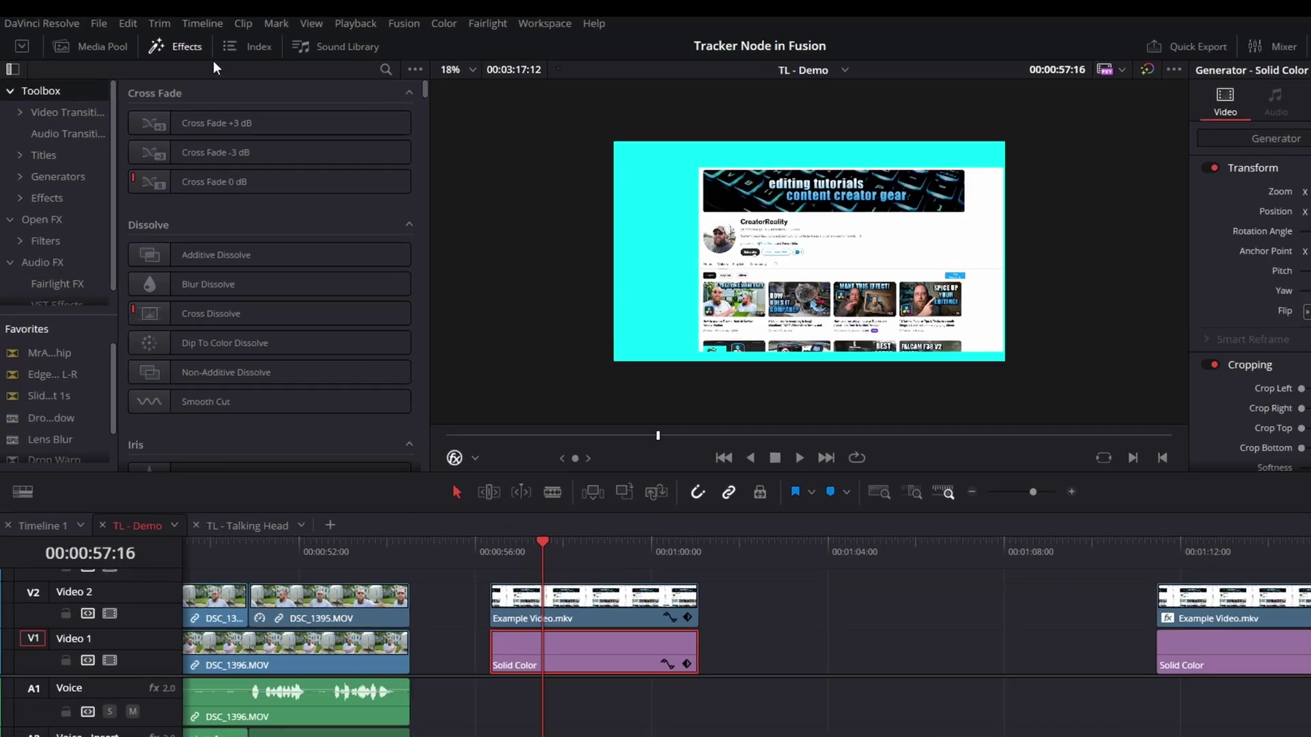
Check the cyan Solid Color in the Generators list, then select Example Video at 00:00:56:10.
{"action": "left_click", "coordinate": [161, 43]}
{"action": "left_click", "coordinate": [162, 43]}
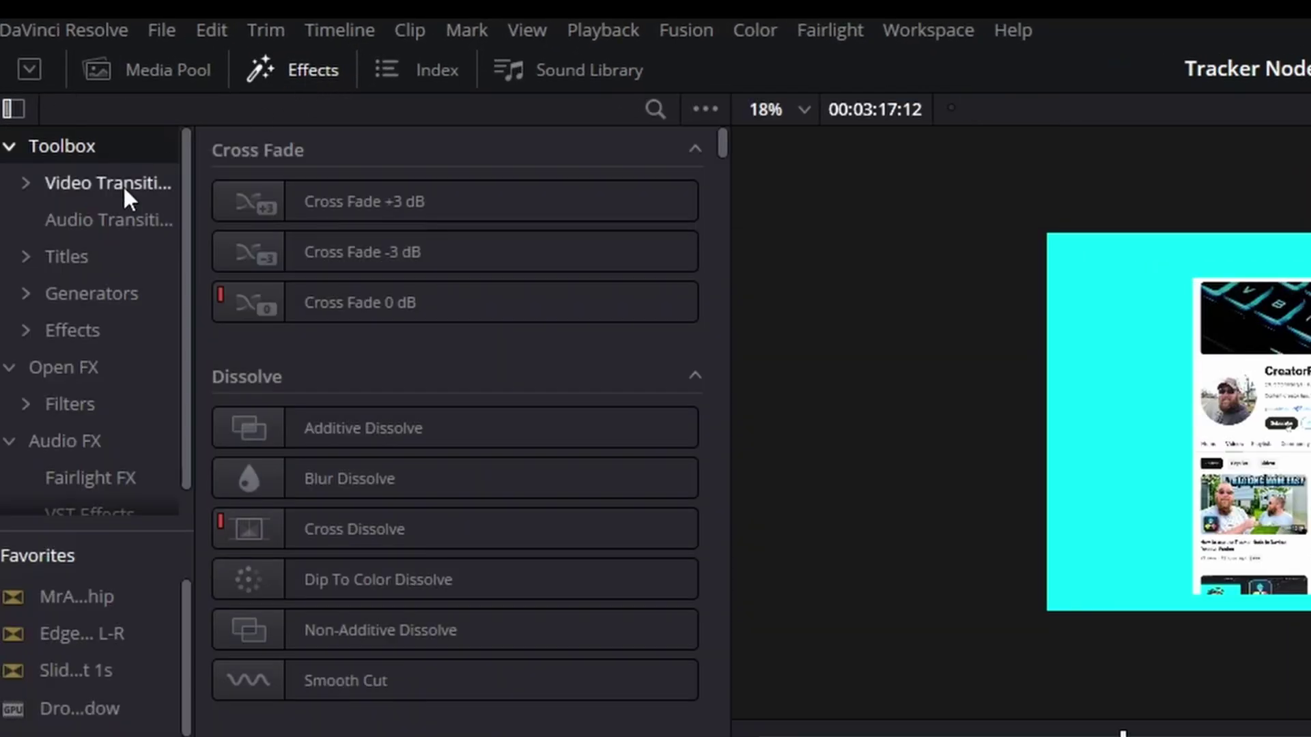
{"action": "left_click", "coordinate": [62, 294]}
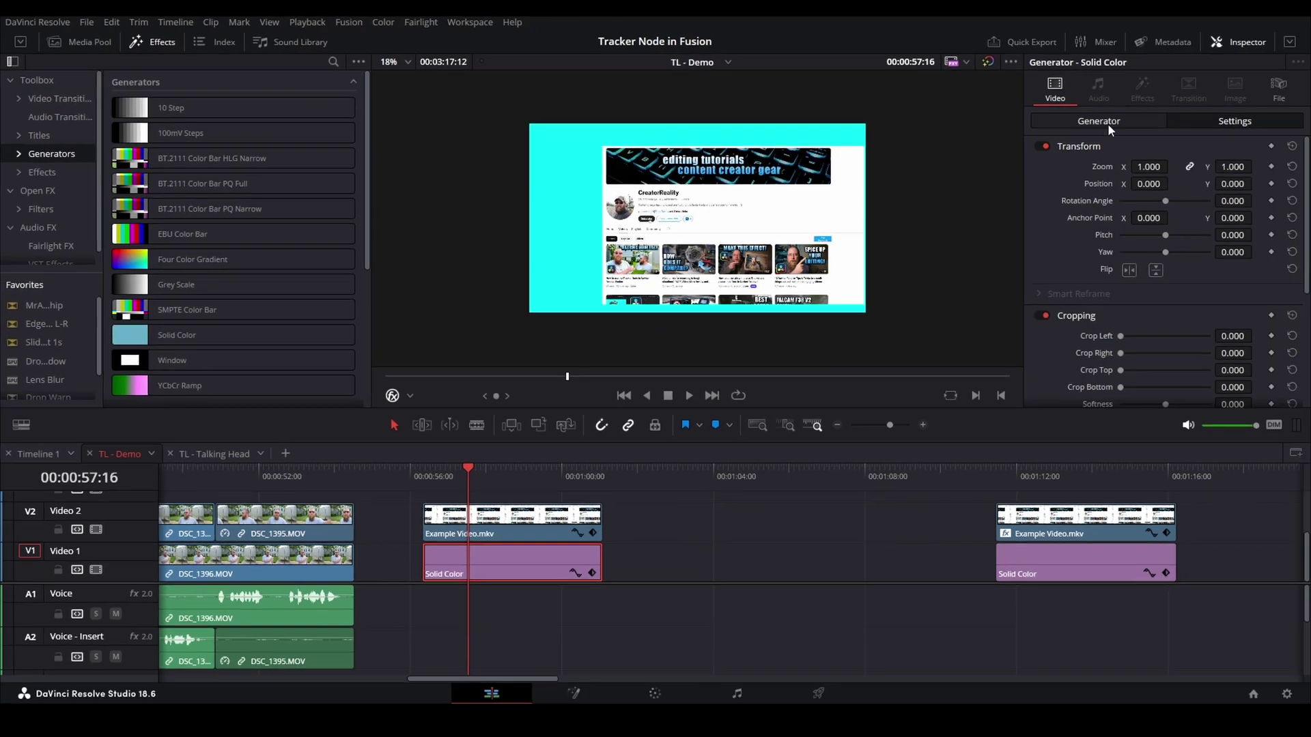
{"action": "left_click", "coordinate": [1107, 124]}
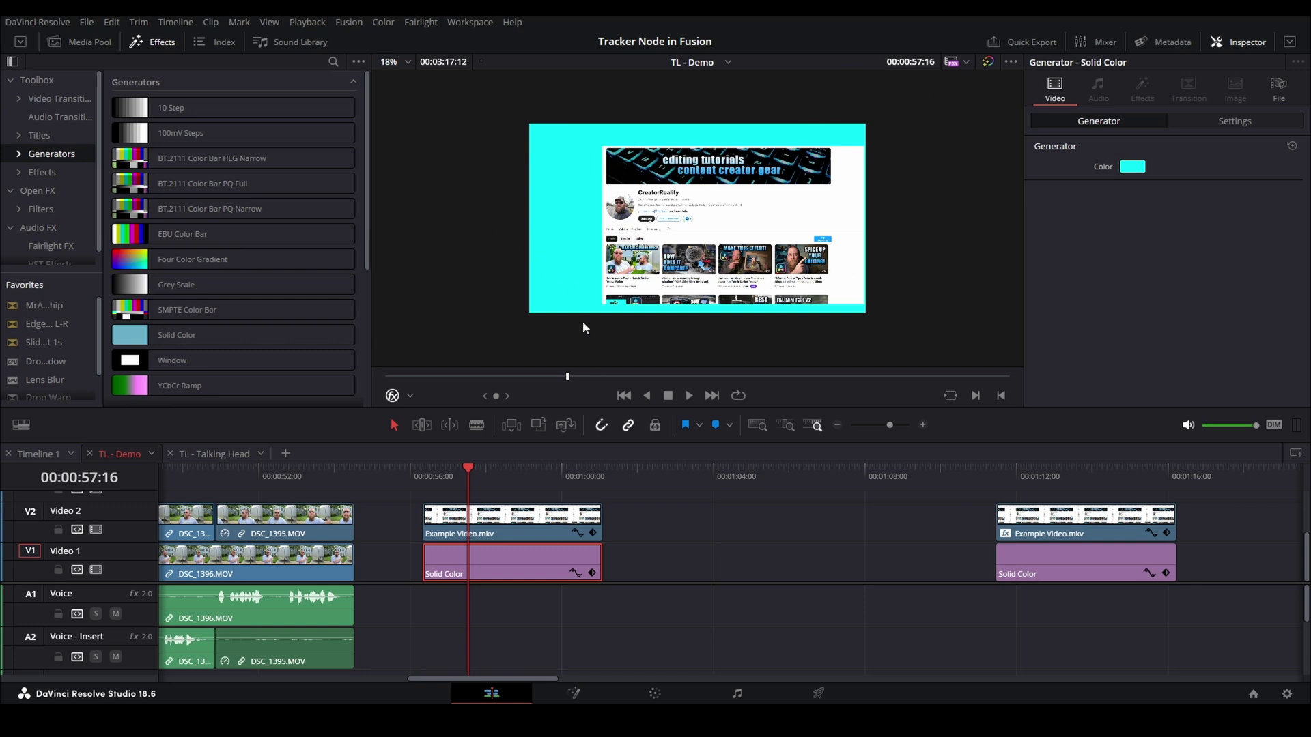
{"action": "left_click", "coordinate": [423, 477]}
{"action": "left_click", "coordinate": [494, 524]}
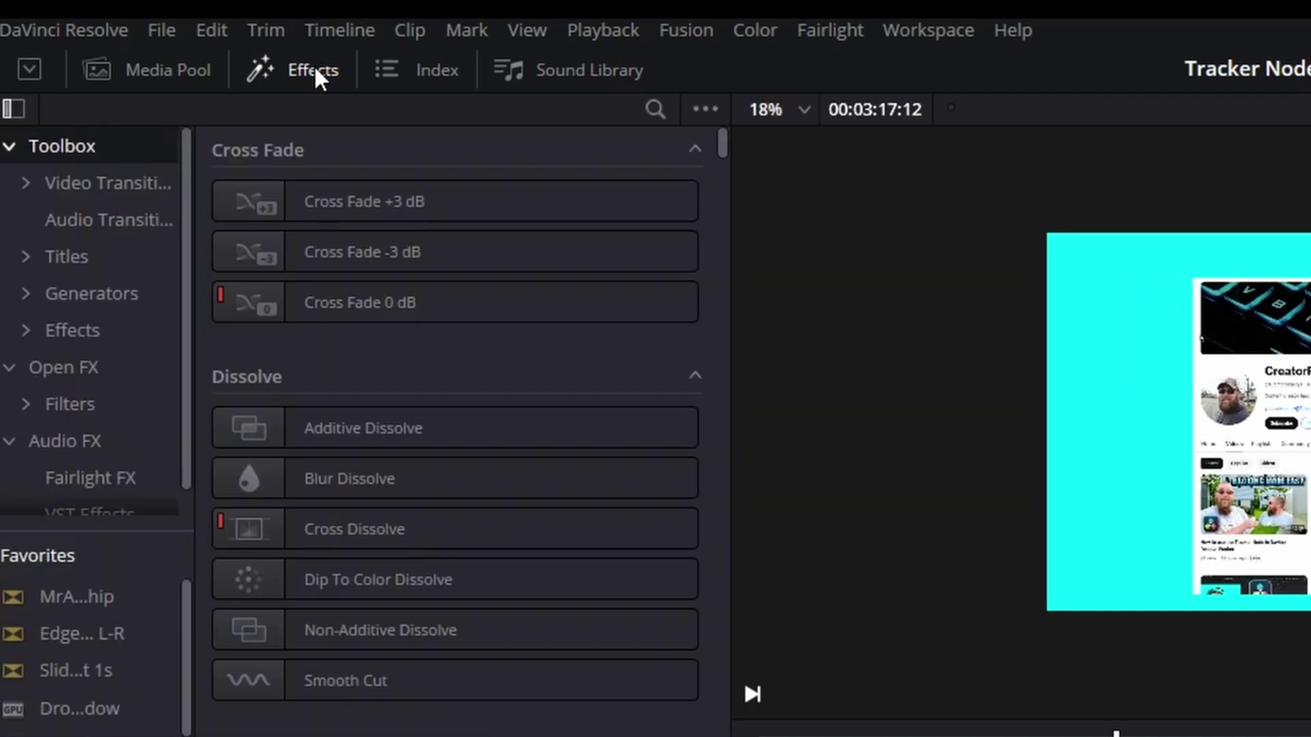
Search the Resolve FX filters for 'transform' and drop Transform onto Example Video.
{"action": "left_click", "coordinate": [64, 370]}
{"action": "left_click", "coordinate": [71, 406]}
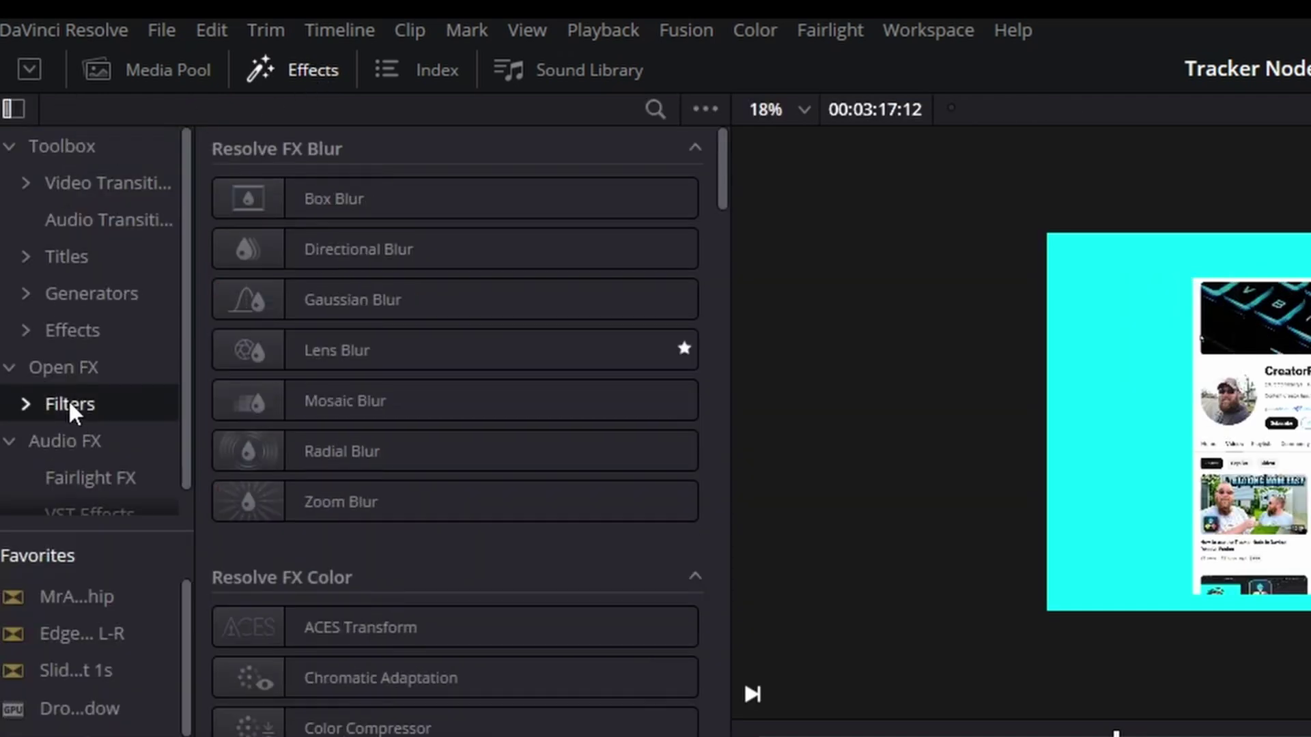
{"action": "left_click", "coordinate": [657, 107]}
{"action": "type", "text": "transfor"}
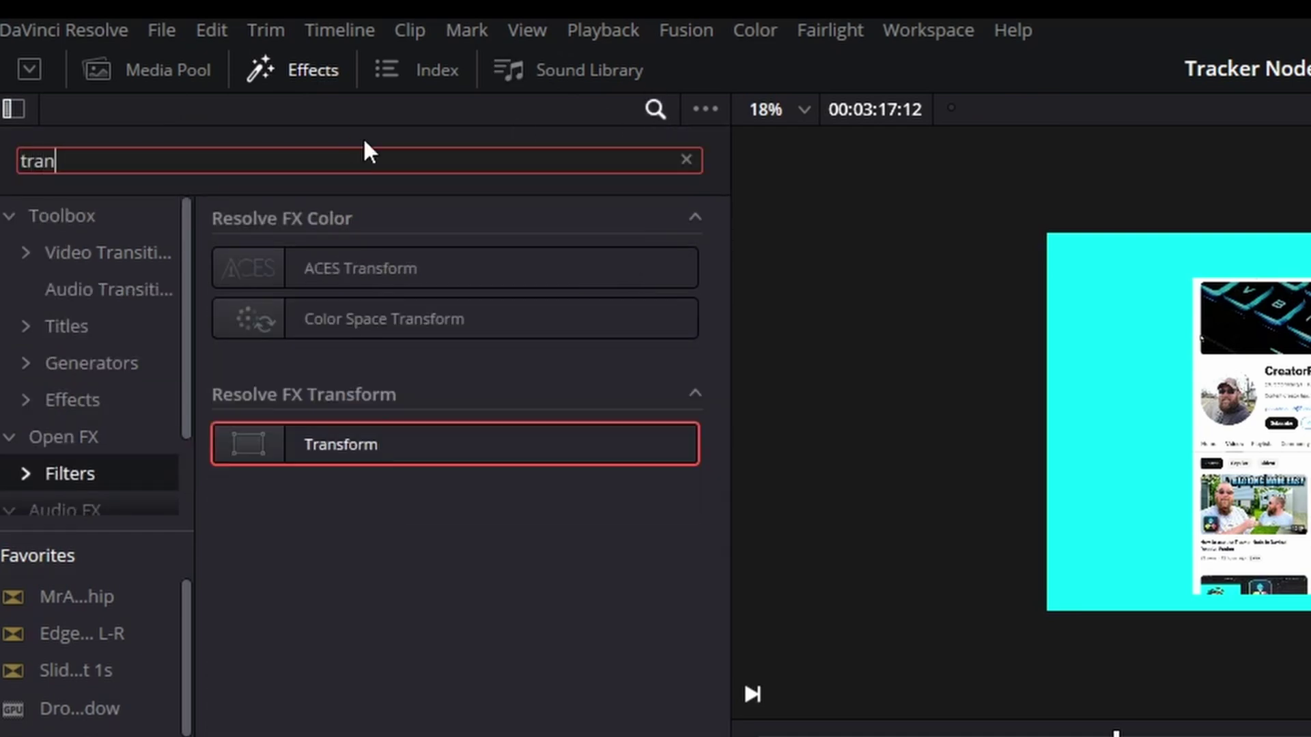
{"action": "type", "text": "m"}
{"action": "left_click_drag", "start_coordinate": [319, 442], "coordinate": [482, 530]}
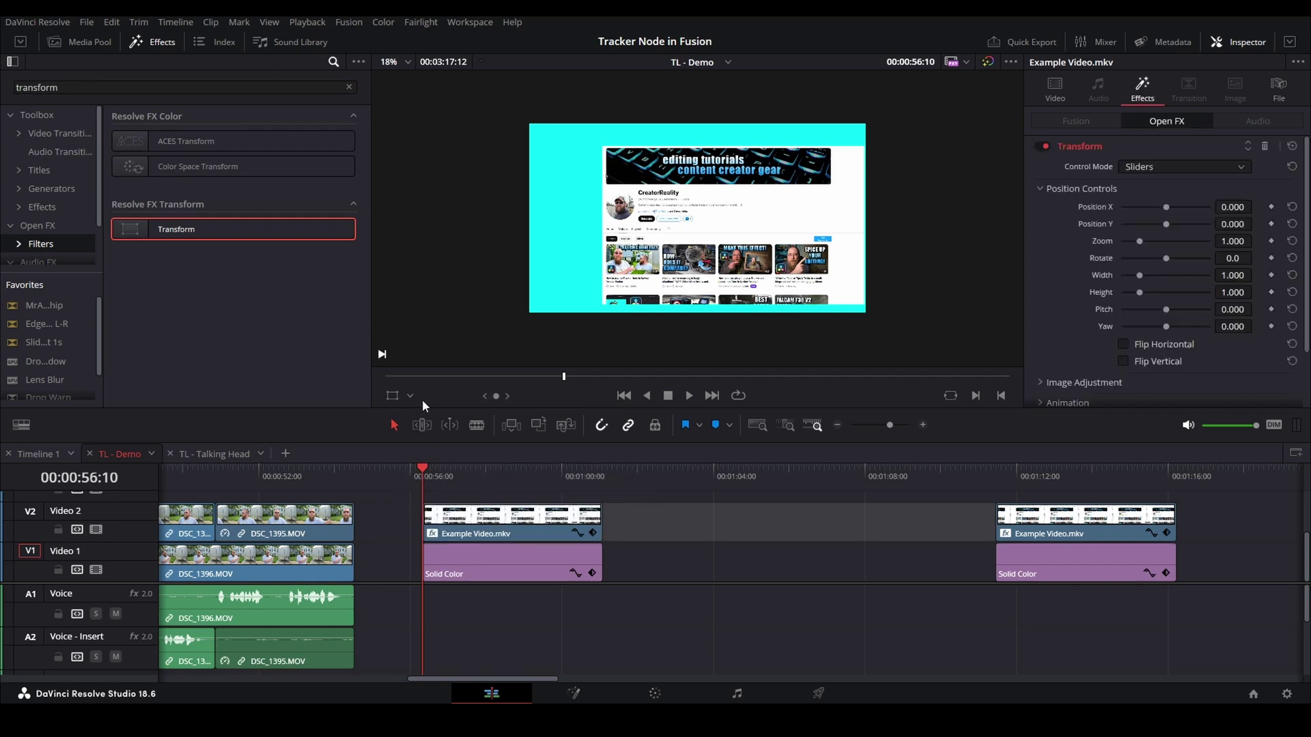
Set the viewer overlay to Open FX Overlay and reselect the Example Video clip on Video 2.
{"action": "left_click", "coordinate": [411, 396]}
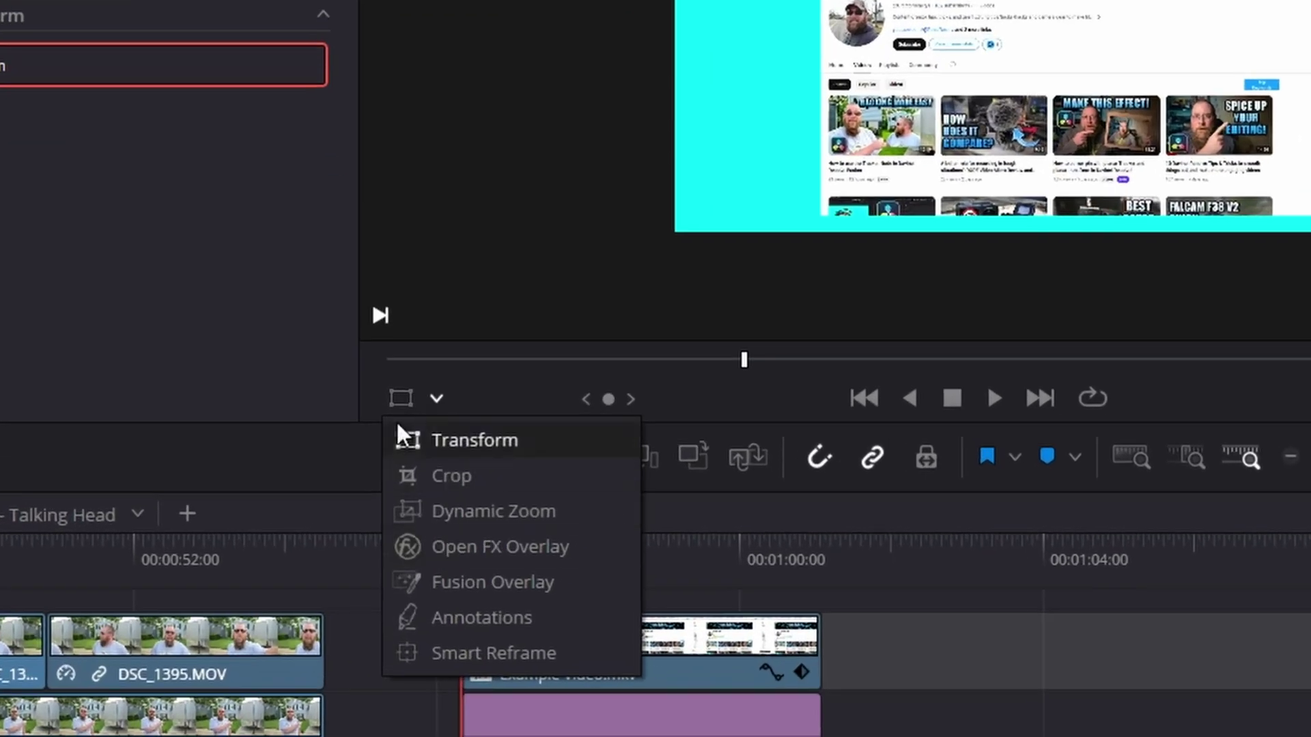
{"action": "left_click", "coordinate": [402, 399]}
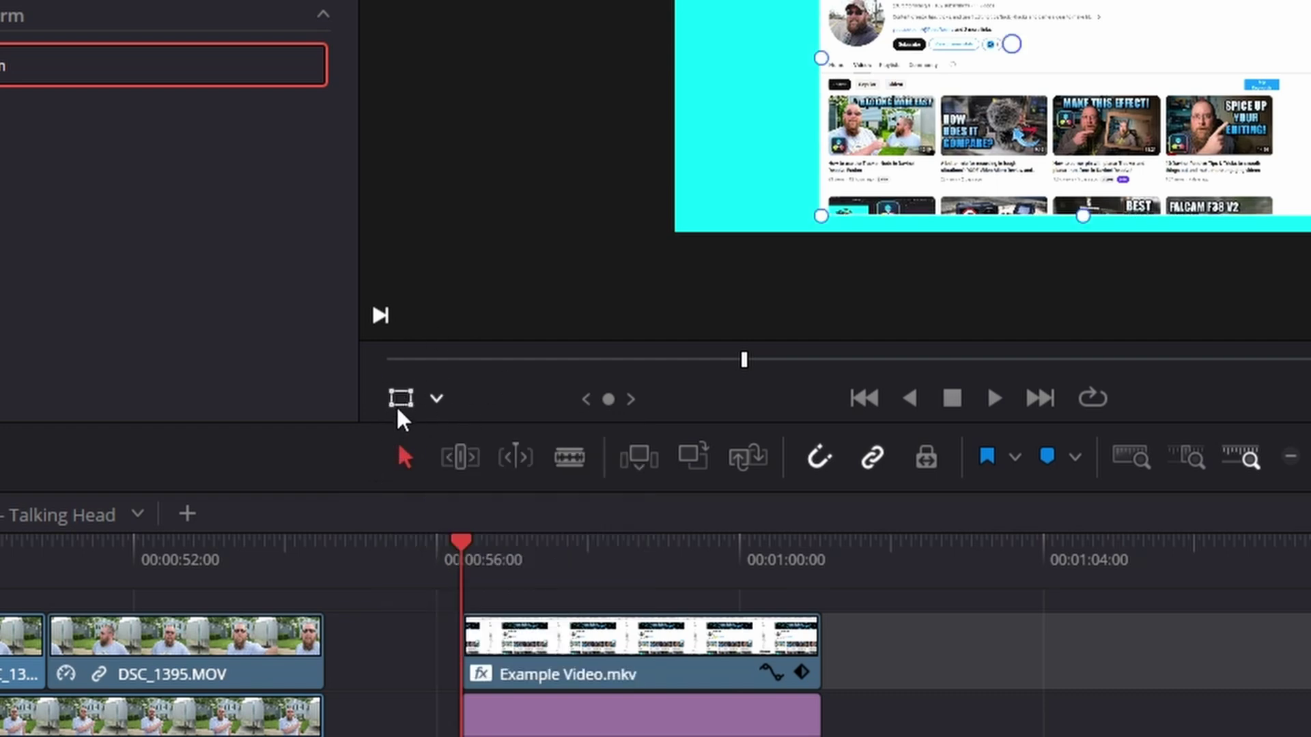
{"action": "left_click", "coordinate": [403, 404]}
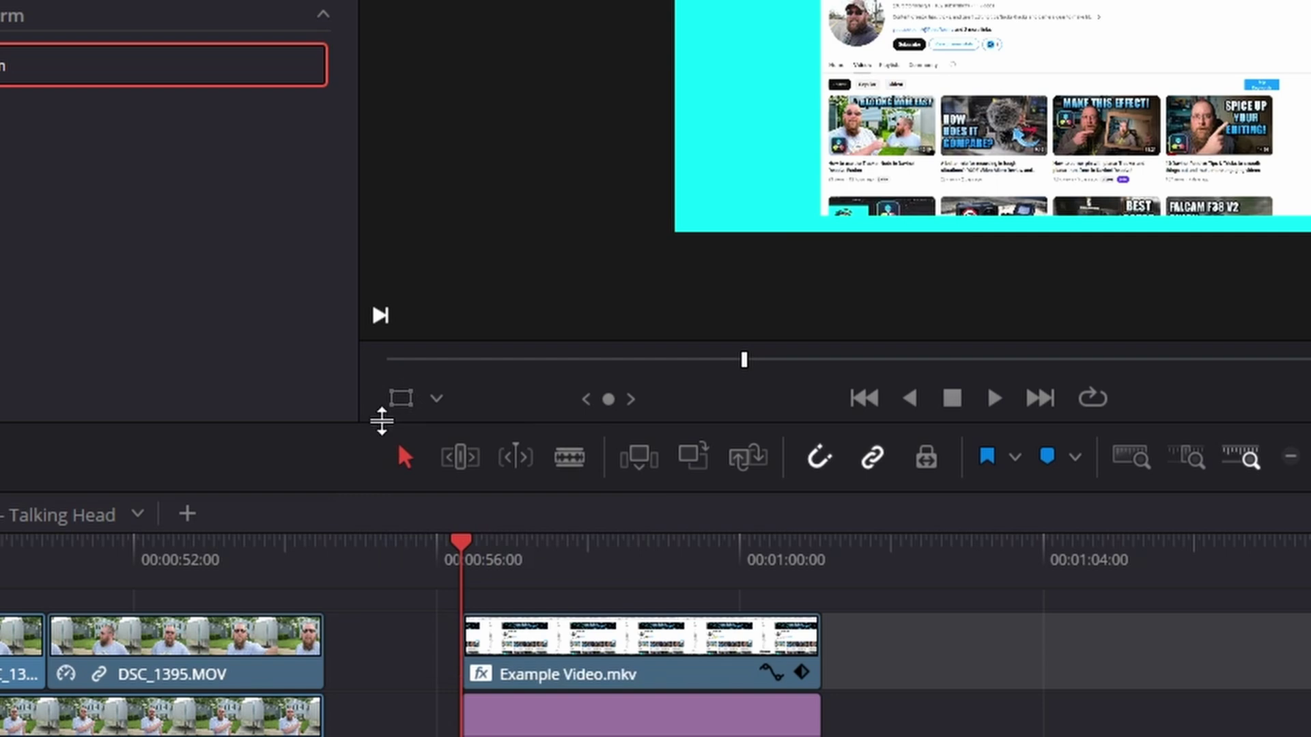
{"action": "left_click", "coordinate": [403, 413]}
{"action": "left_click", "coordinate": [437, 399]}
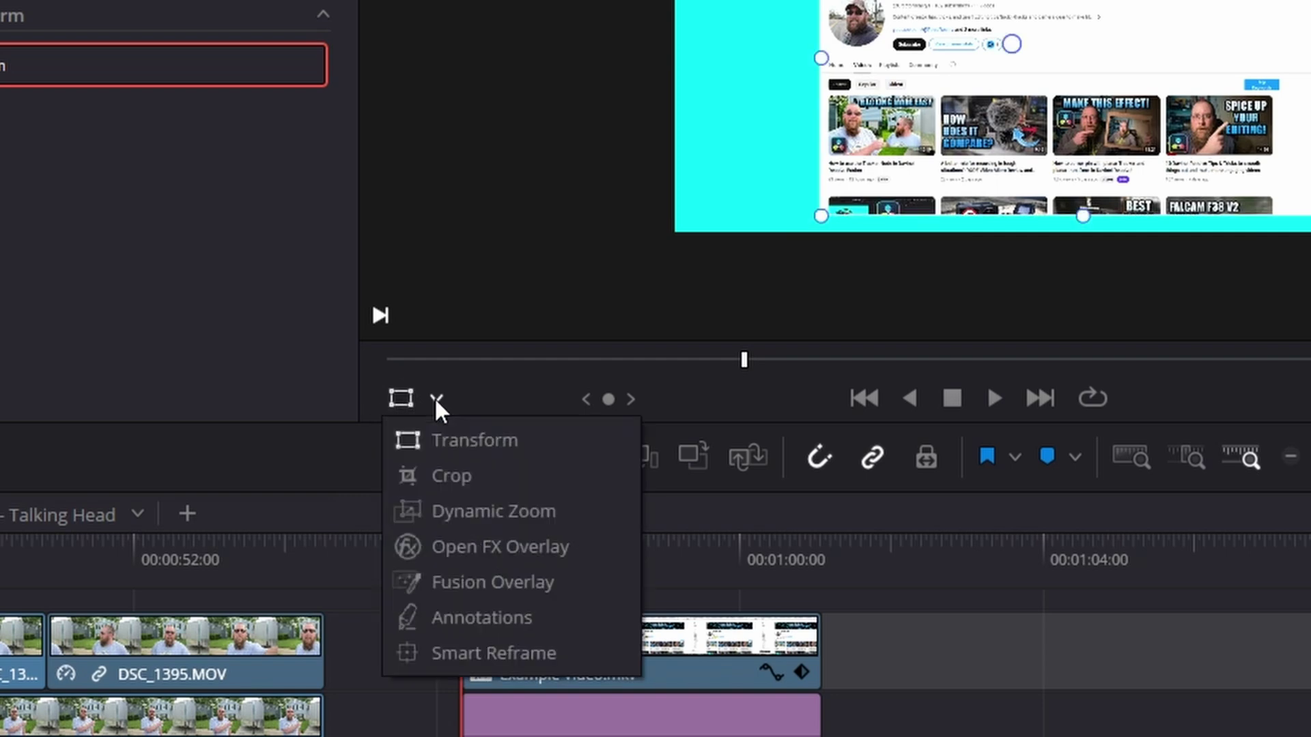
{"action": "left_click", "coordinate": [476, 557]}
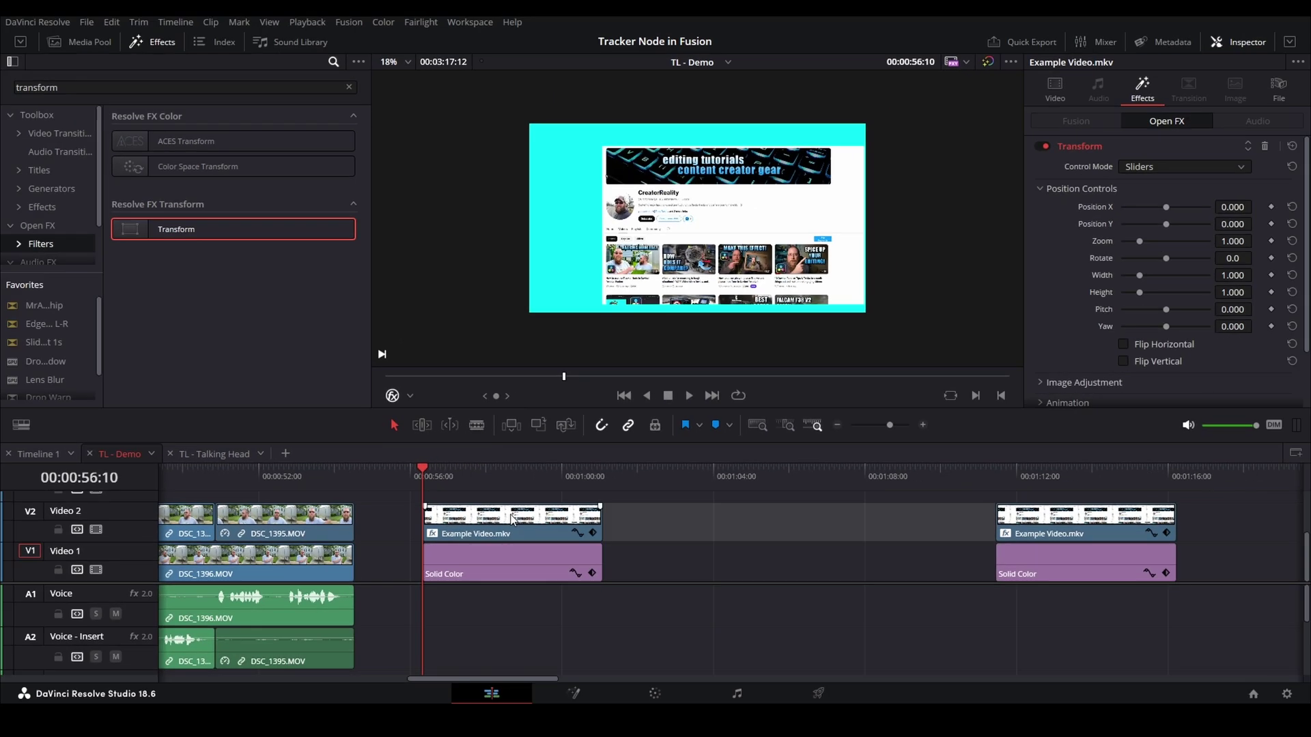
{"action": "left_click", "coordinate": [513, 519]}
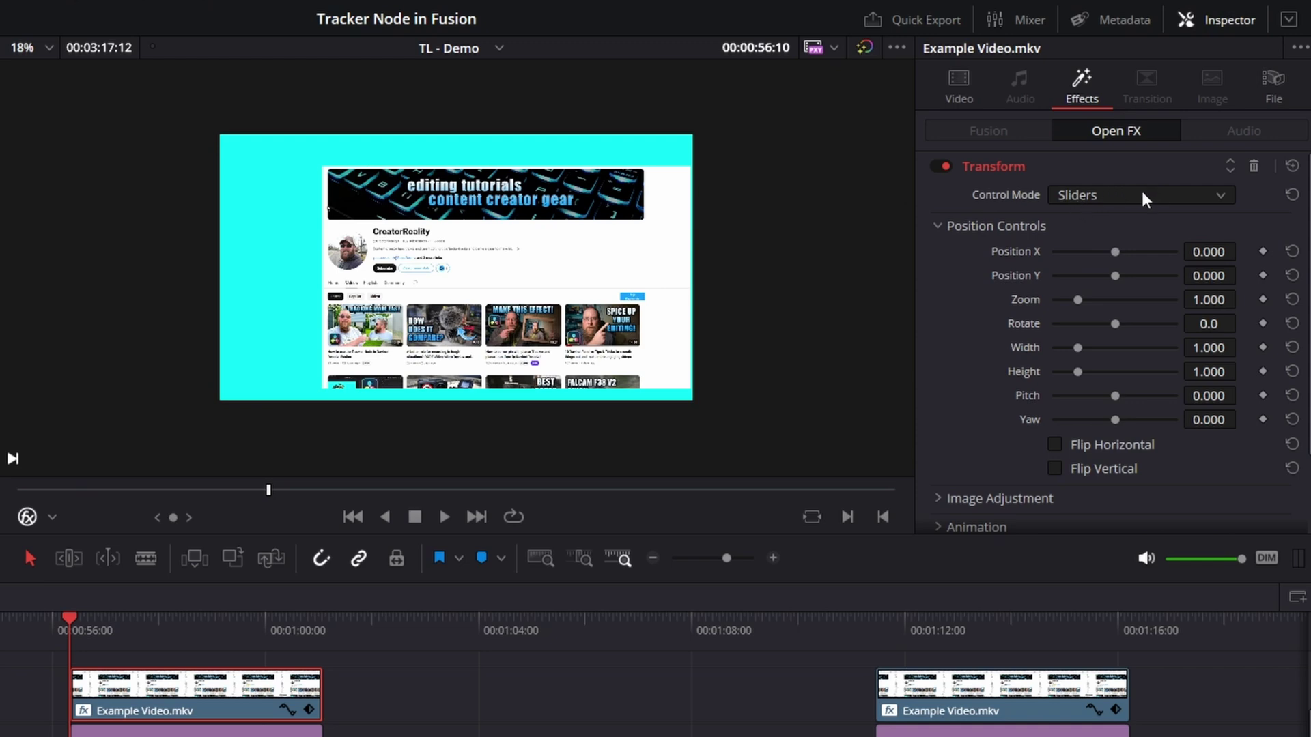
Compare the Transform control modes and built-in settings, then choose Interactive - Pins.
{"action": "left_click", "coordinate": [1110, 198]}
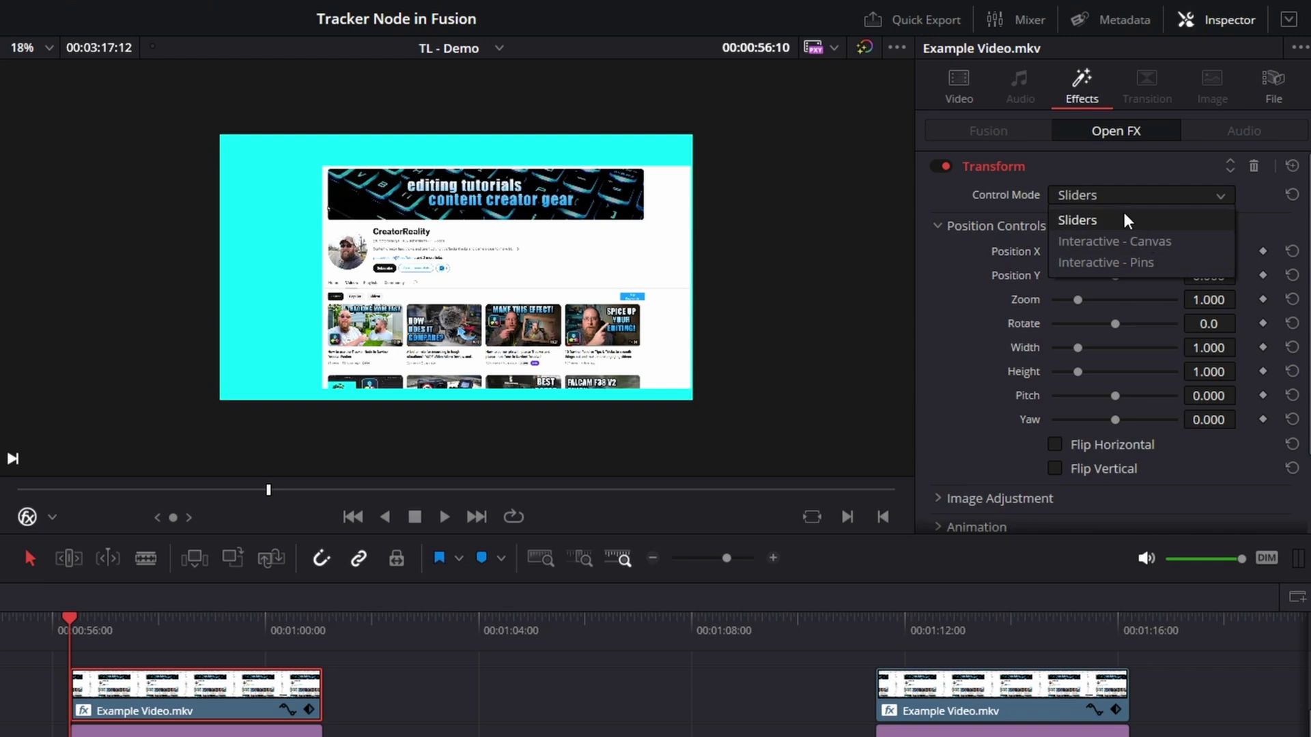
{"action": "left_click", "coordinate": [960, 291]}
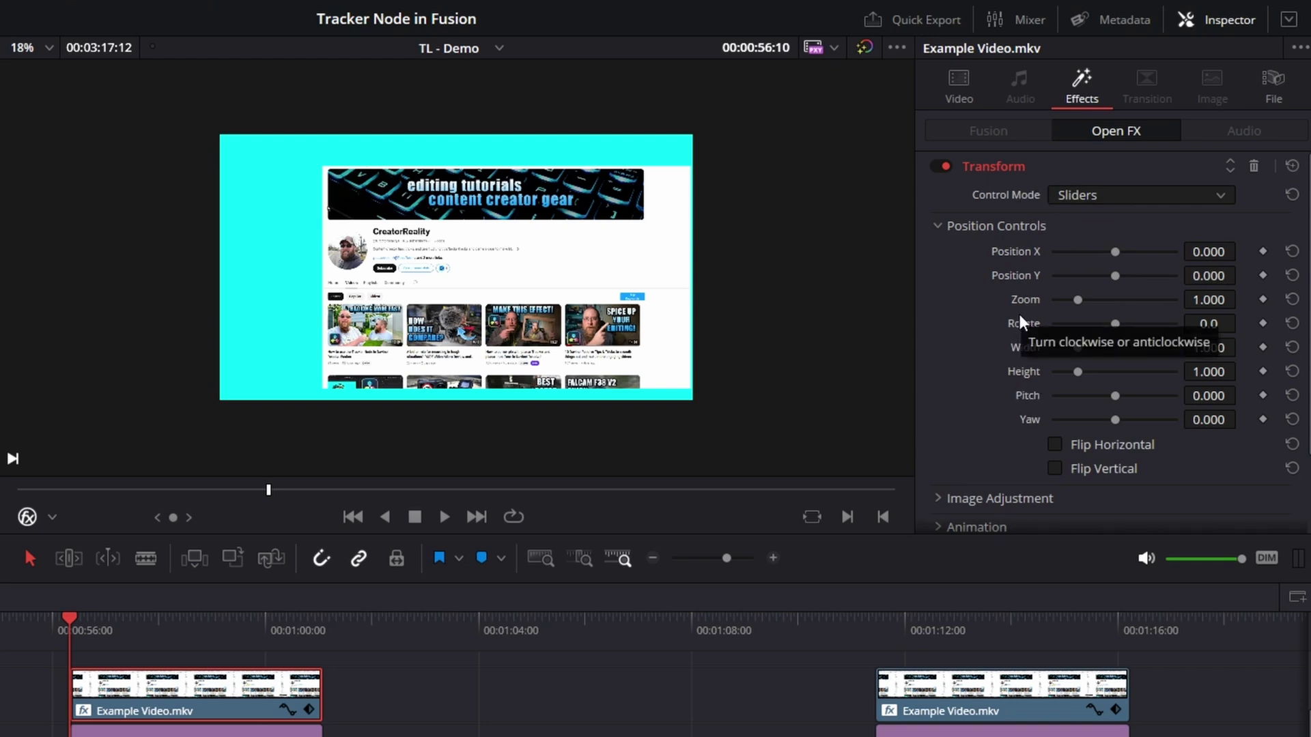
{"action": "left_click", "coordinate": [962, 99]}
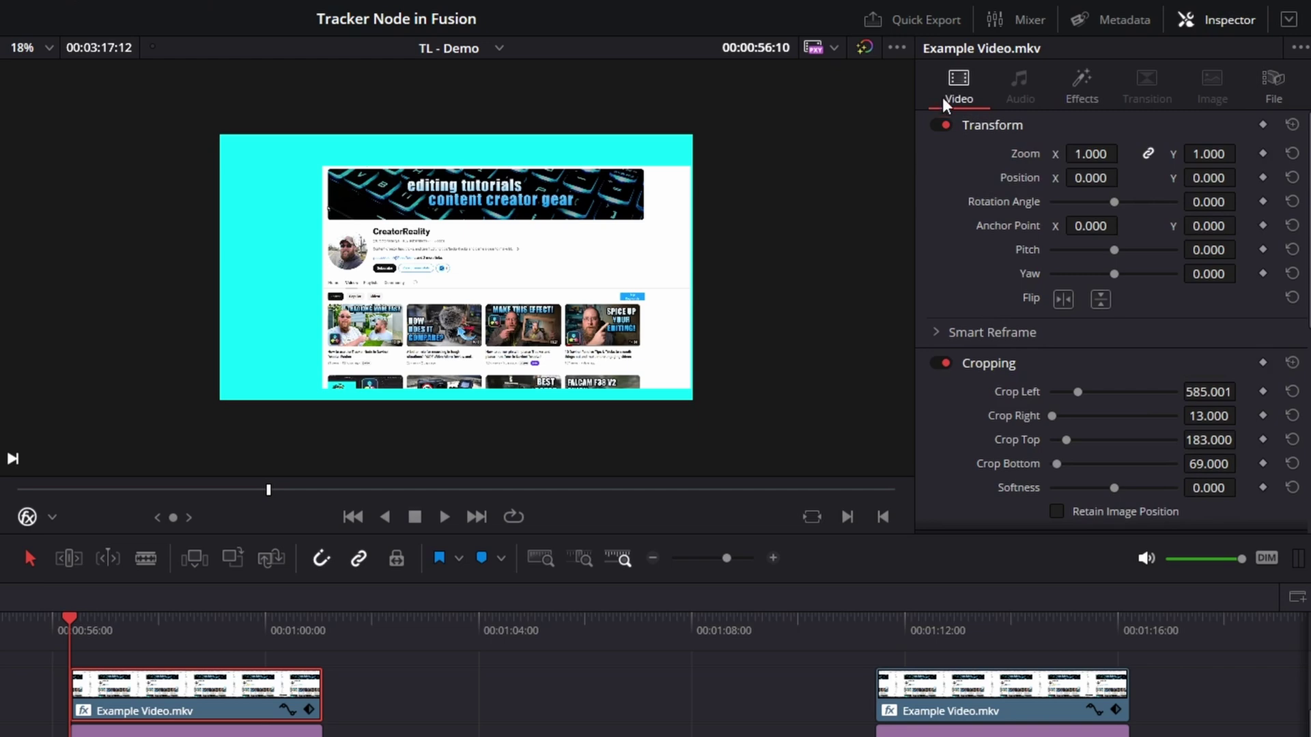
{"action": "left_click", "coordinate": [1071, 81]}
{"action": "left_click", "coordinate": [1088, 196]}
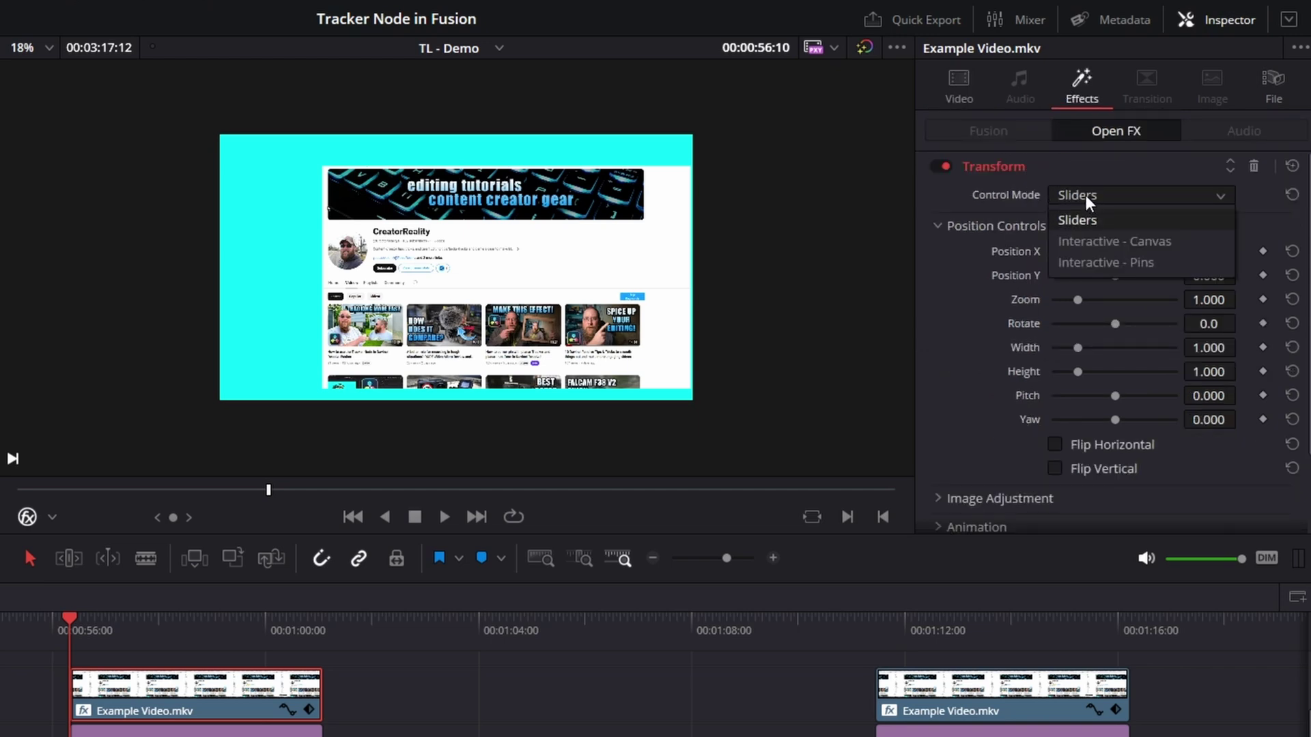
{"action": "left_click", "coordinate": [1097, 262]}
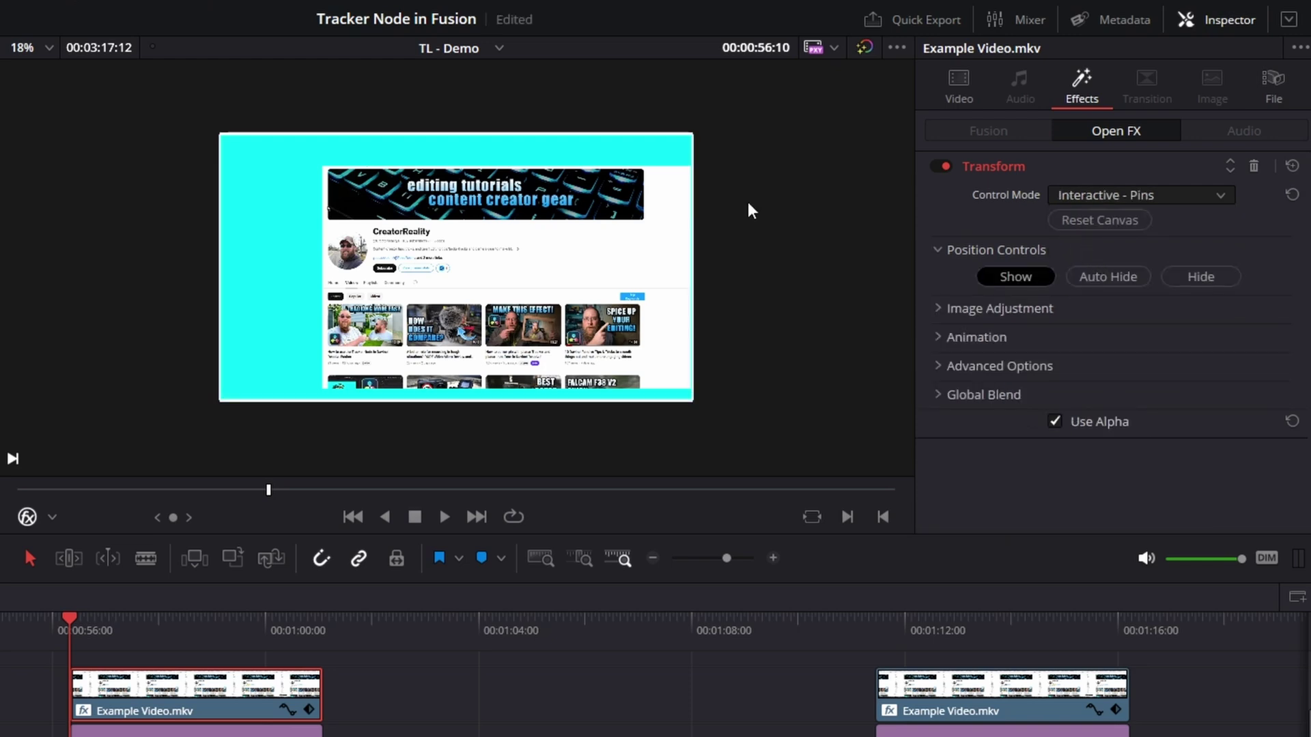
Pin three corners and skew the top-left, then reset and choose Interactive - Canvas.
{"action": "left_click", "coordinate": [236, 146]}
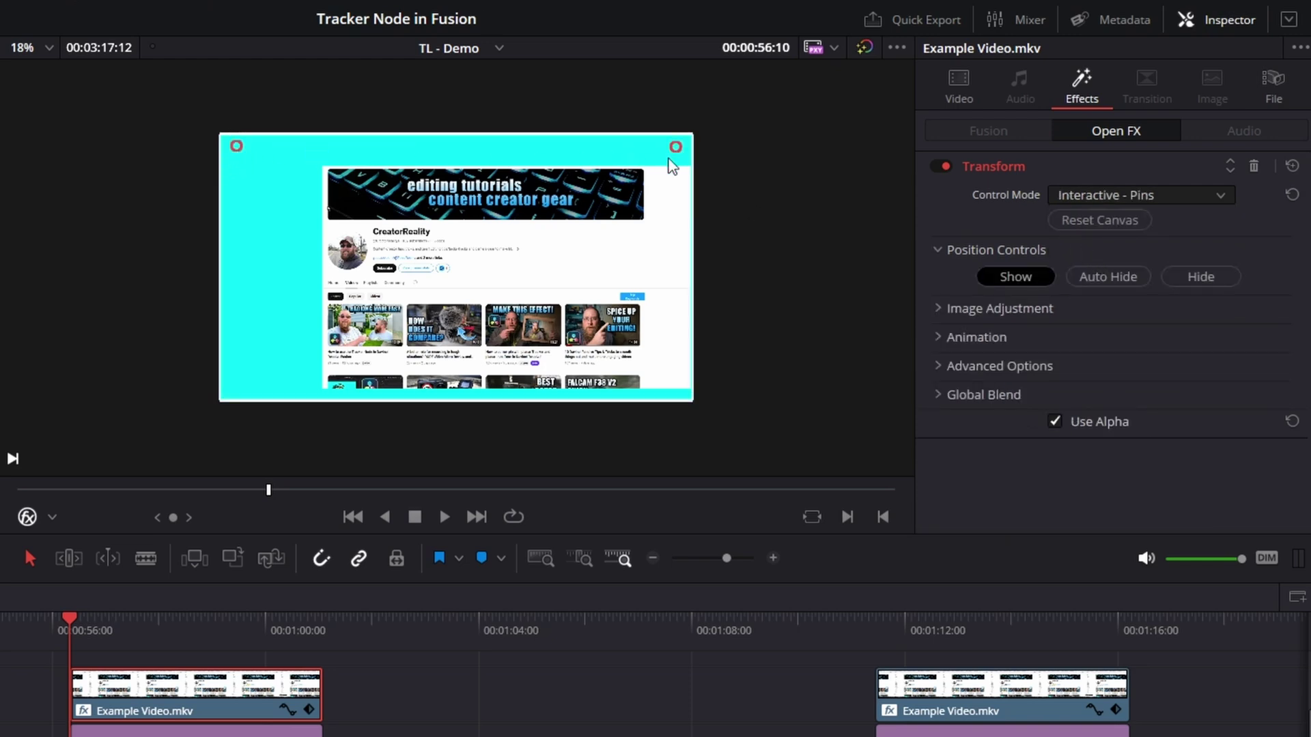
{"action": "left_click", "coordinate": [682, 377]}
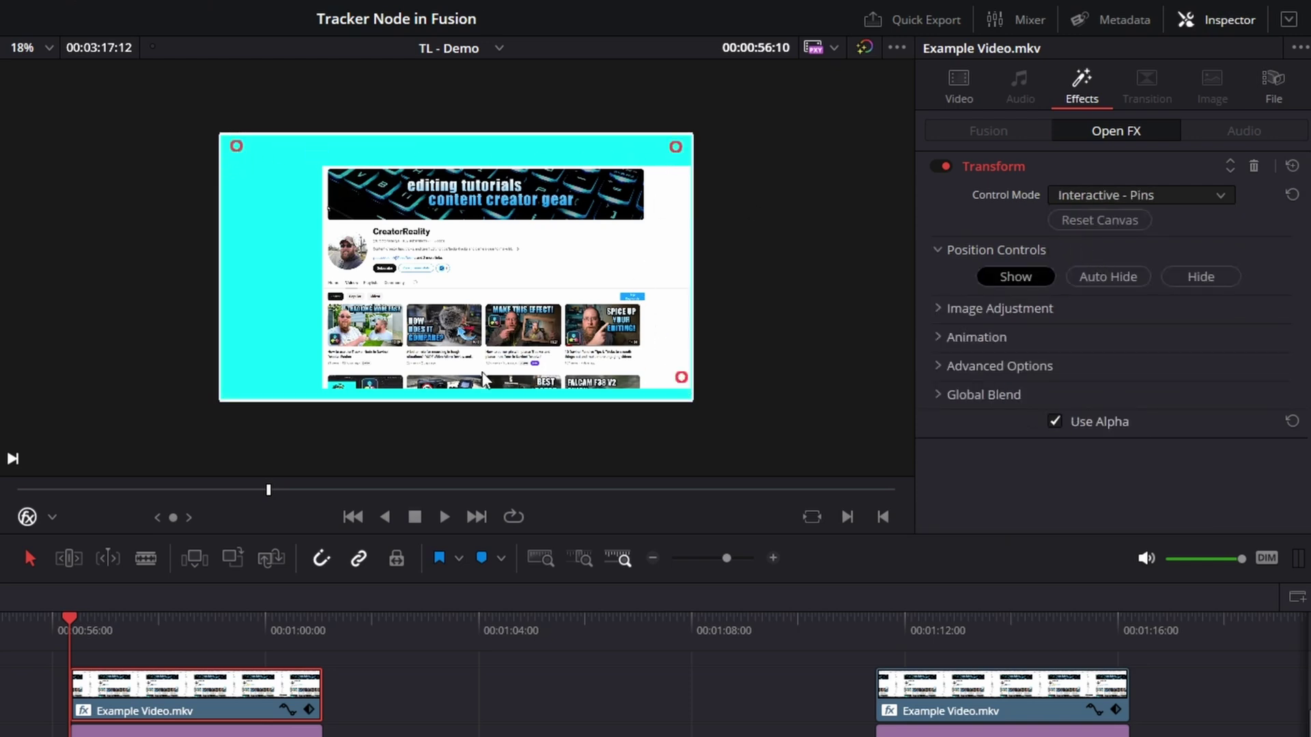
{"action": "left_click", "coordinate": [246, 378]}
{"action": "mouse_move", "coordinate": [233, 145]}
{"action": "left_mouse_down"}
{"action": "mouse_move", "coordinate": [447, 213]}
{"action": "mouse_move", "coordinate": [194, 163]}
{"action": "mouse_move", "coordinate": [289, 157]}
{"action": "mouse_move", "coordinate": [162, 154]}
{"action": "mouse_move", "coordinate": [233, 160]}
{"action": "left_mouse_up"}
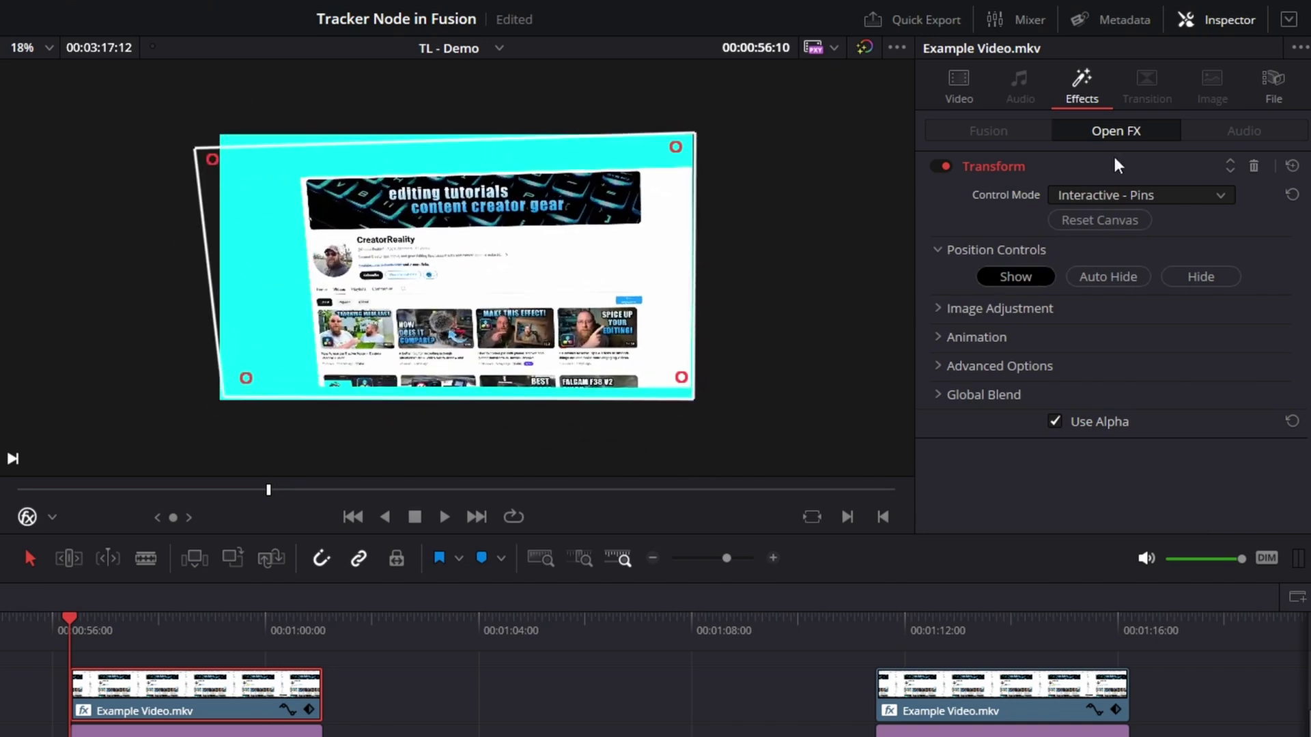
{"action": "left_click", "coordinate": [1292, 166]}
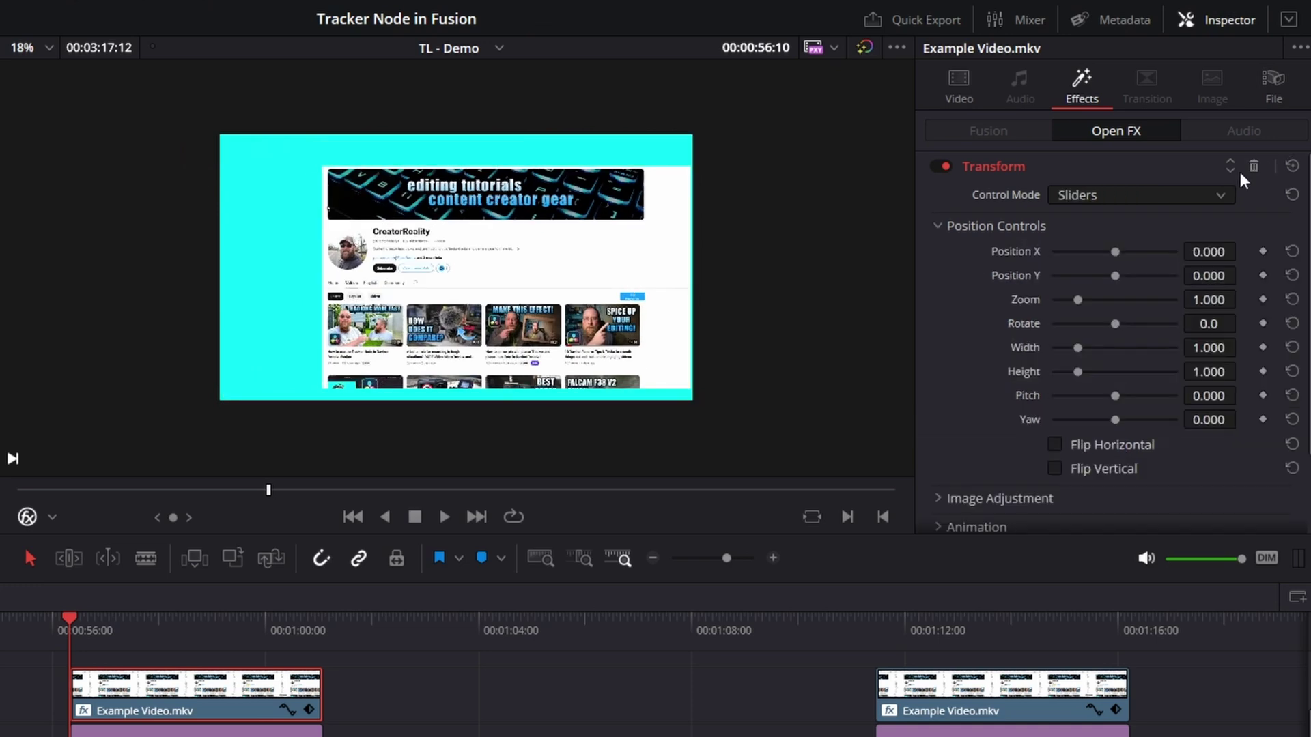
{"action": "left_click", "coordinate": [1098, 194]}
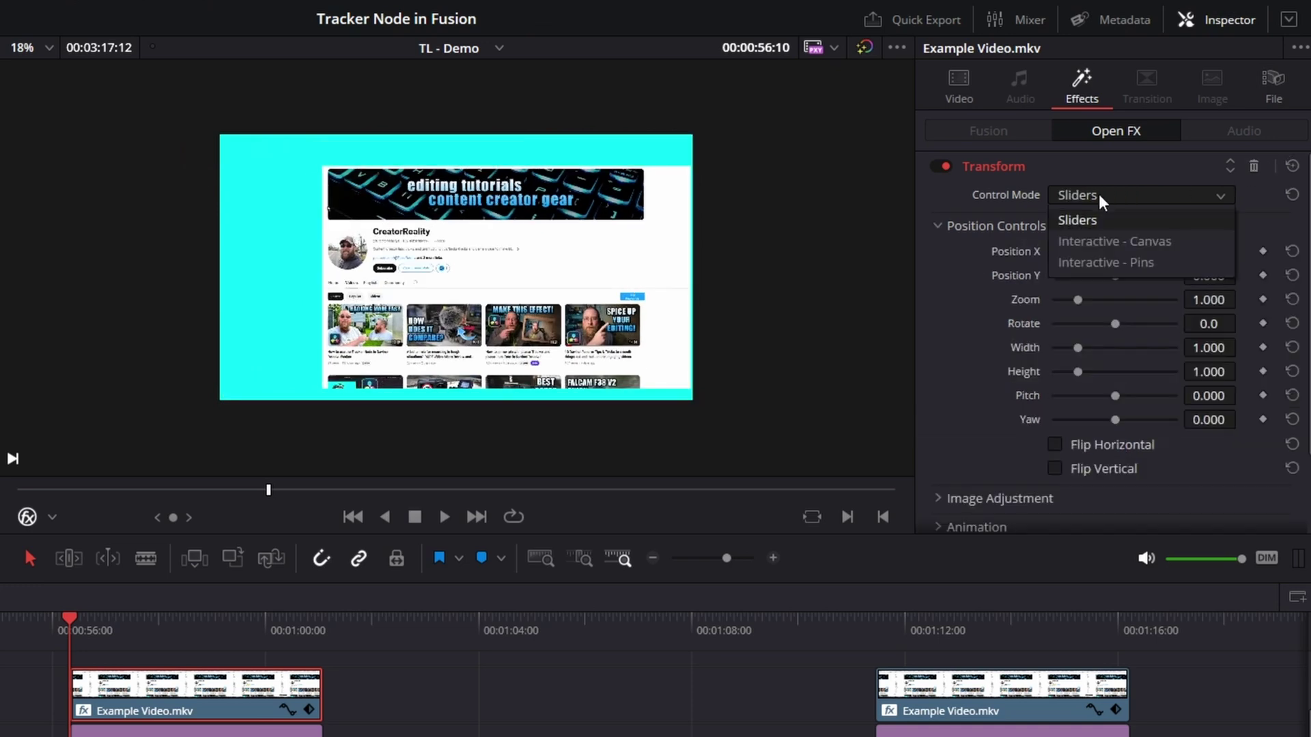
{"action": "left_click", "coordinate": [1112, 240]}
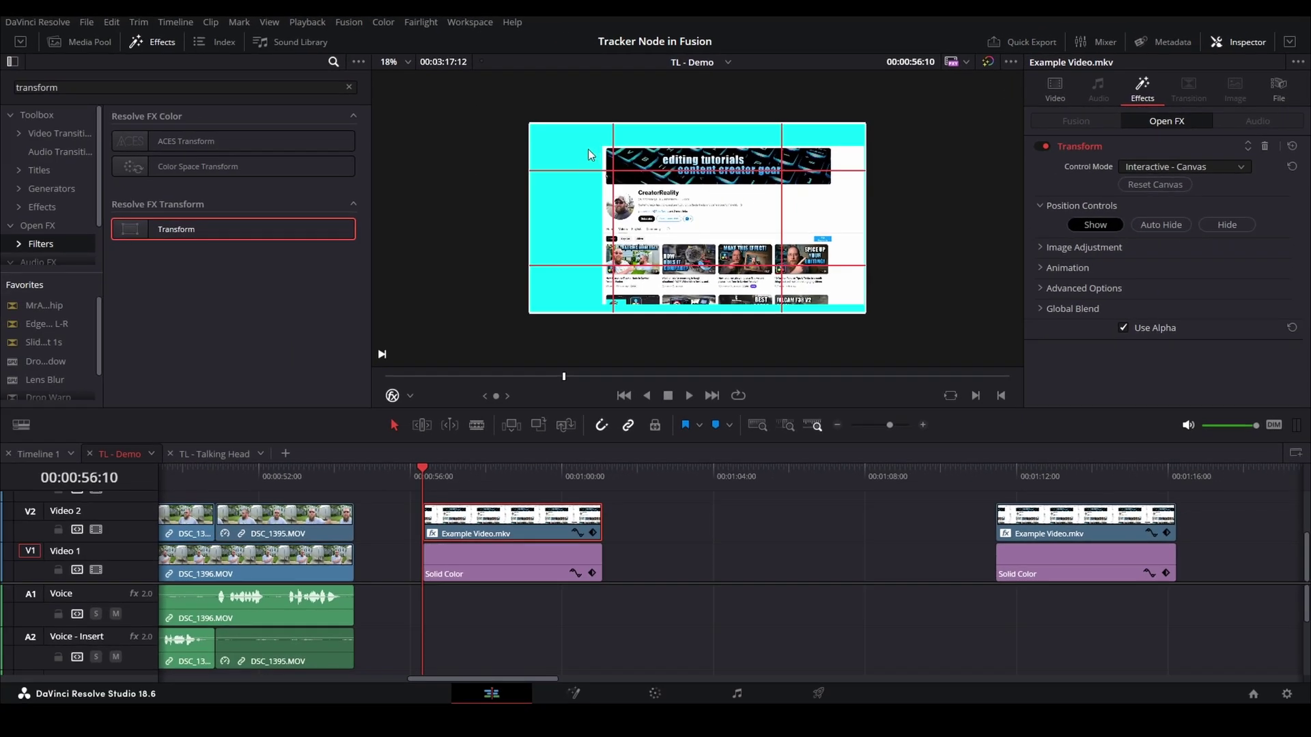
Drag the Transform canvas repeatedly to rotate and skew Example Video.mkv into an angled 3D plane.
{"action": "left_click_drag", "start_coordinate": [591, 155], "coordinate": [438, 207]}
{"action": "left_click_drag", "start_coordinate": [547, 292], "coordinate": [405, 393]}
{"action": "left_click_drag", "start_coordinate": [519, 98], "coordinate": [466, 91]}
{"action": "left_click_drag", "start_coordinate": [515, 360], "coordinate": [457, 383]}
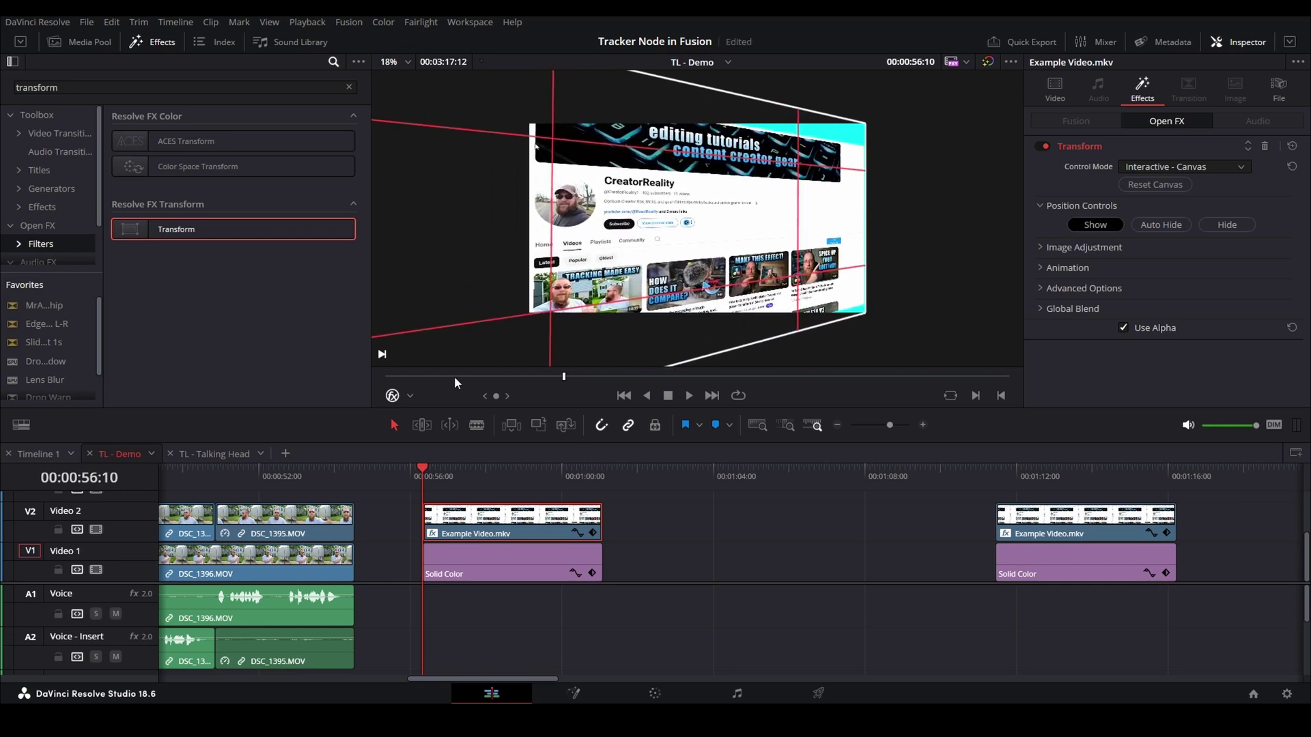
{"action": "mouse_move", "coordinate": [845, 136]}
{"action": "left_mouse_down"}
{"action": "mouse_move", "coordinate": [855, 168]}
{"action": "mouse_move", "coordinate": [889, 151]}
{"action": "mouse_move", "coordinate": [862, 123]}
{"action": "left_mouse_up"}
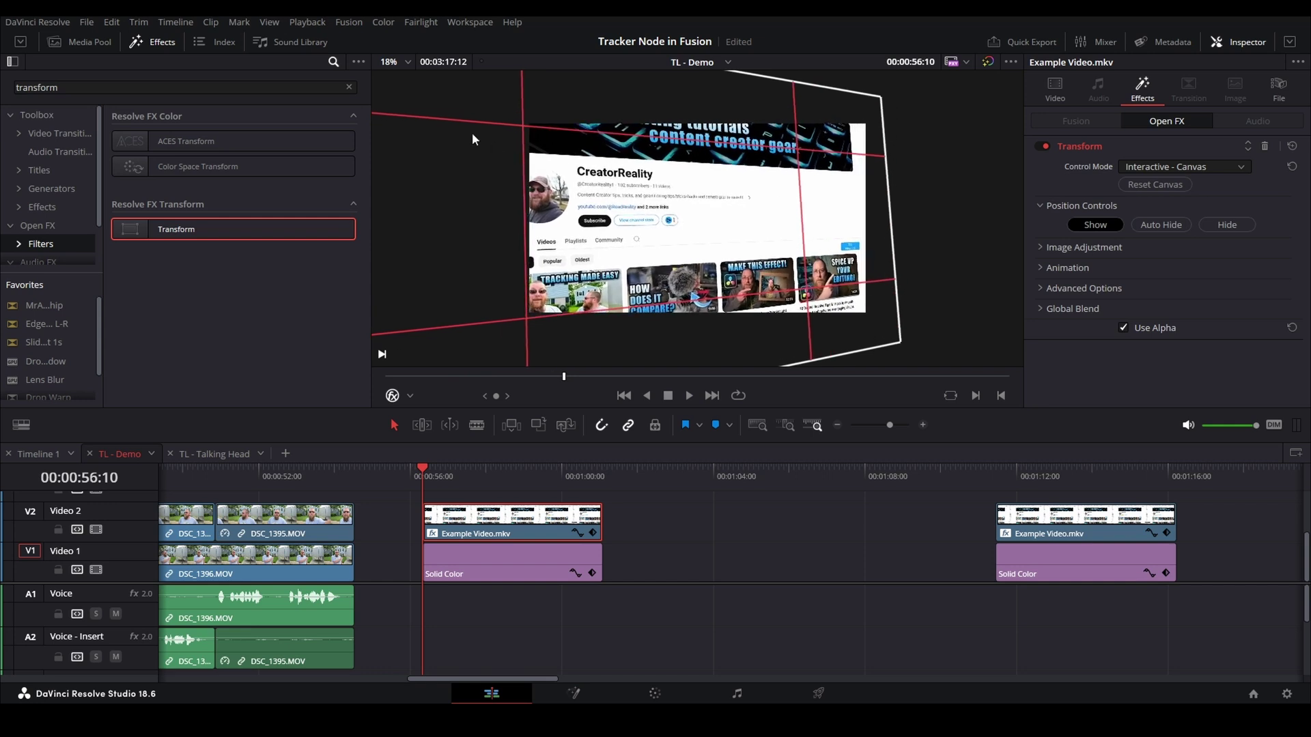
{"action": "left_click_drag", "start_coordinate": [473, 135], "coordinate": [402, 110]}
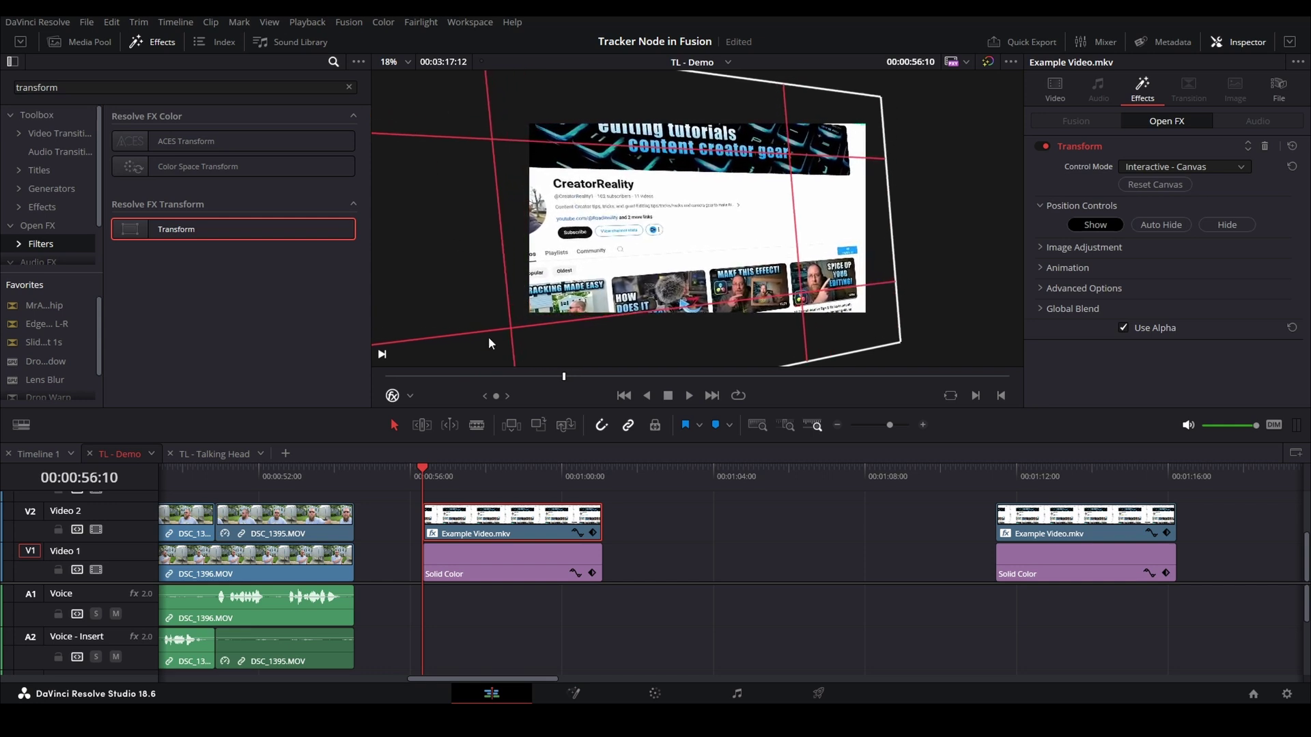
{"action": "mouse_move", "coordinate": [489, 337]}
{"action": "left_mouse_down"}
{"action": "mouse_move", "coordinate": [531, 359]}
{"action": "mouse_move", "coordinate": [567, 354]}
{"action": "mouse_move", "coordinate": [500, 344]}
{"action": "left_mouse_up"}
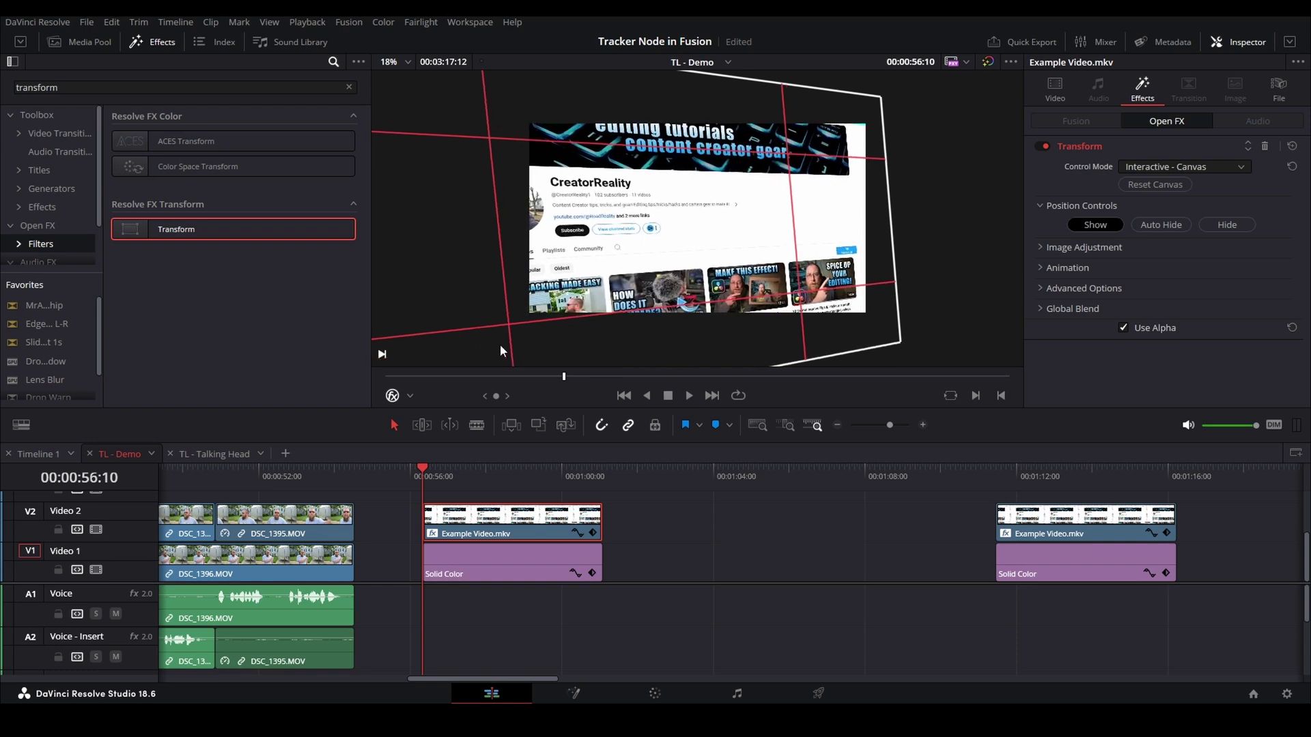
{"action": "left_click_drag", "start_coordinate": [444, 94], "coordinate": [445, 122]}
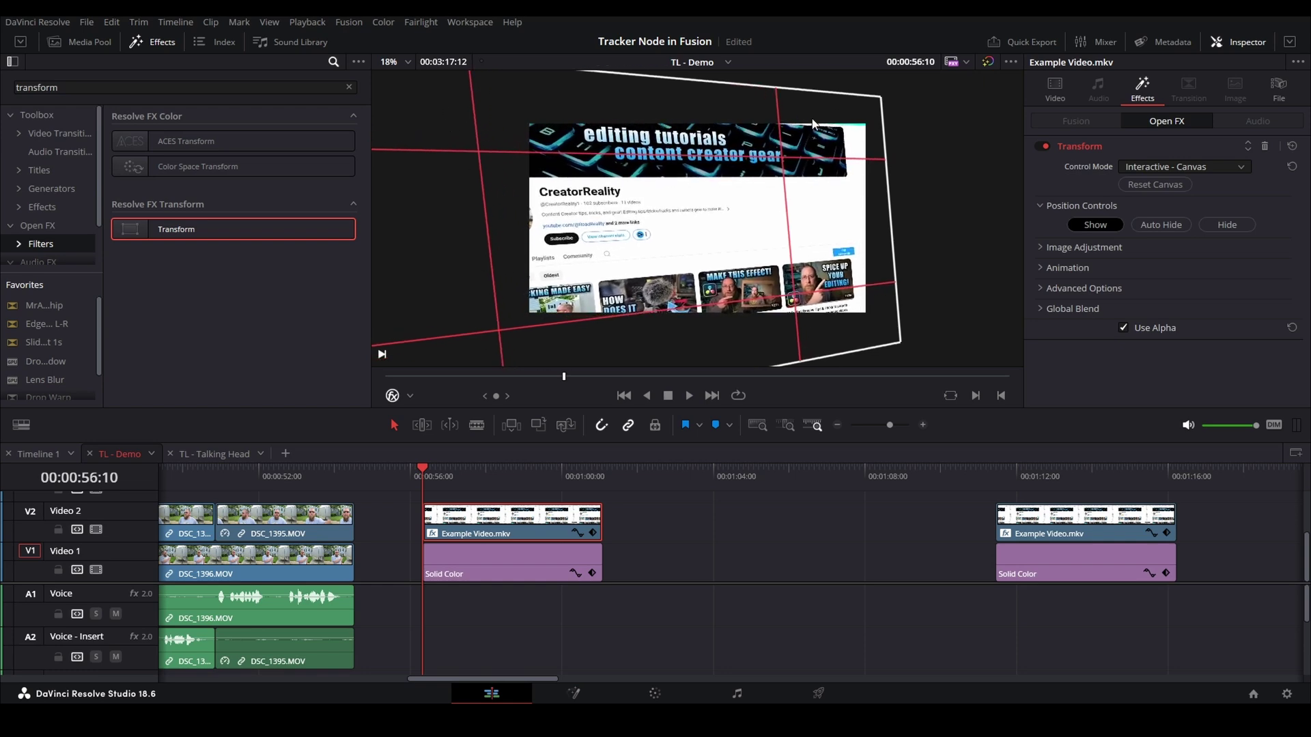
{"action": "left_click_drag", "start_coordinate": [812, 124], "coordinate": [841, 124]}
{"action": "left_click_drag", "start_coordinate": [783, 198], "coordinate": [847, 329]}
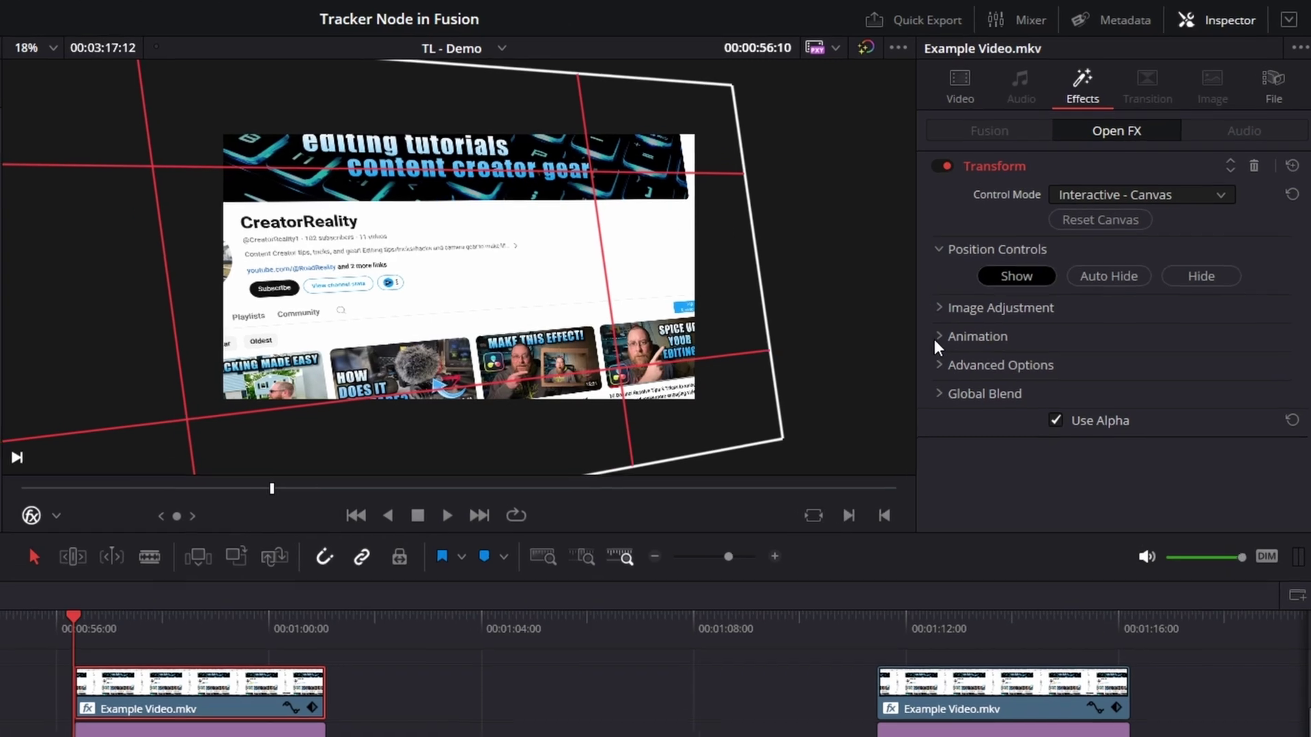
Expand Animation and add a Transform canvas keyframe at the clip start, 00:00:56:10.
{"action": "left_click", "coordinate": [937, 337]}
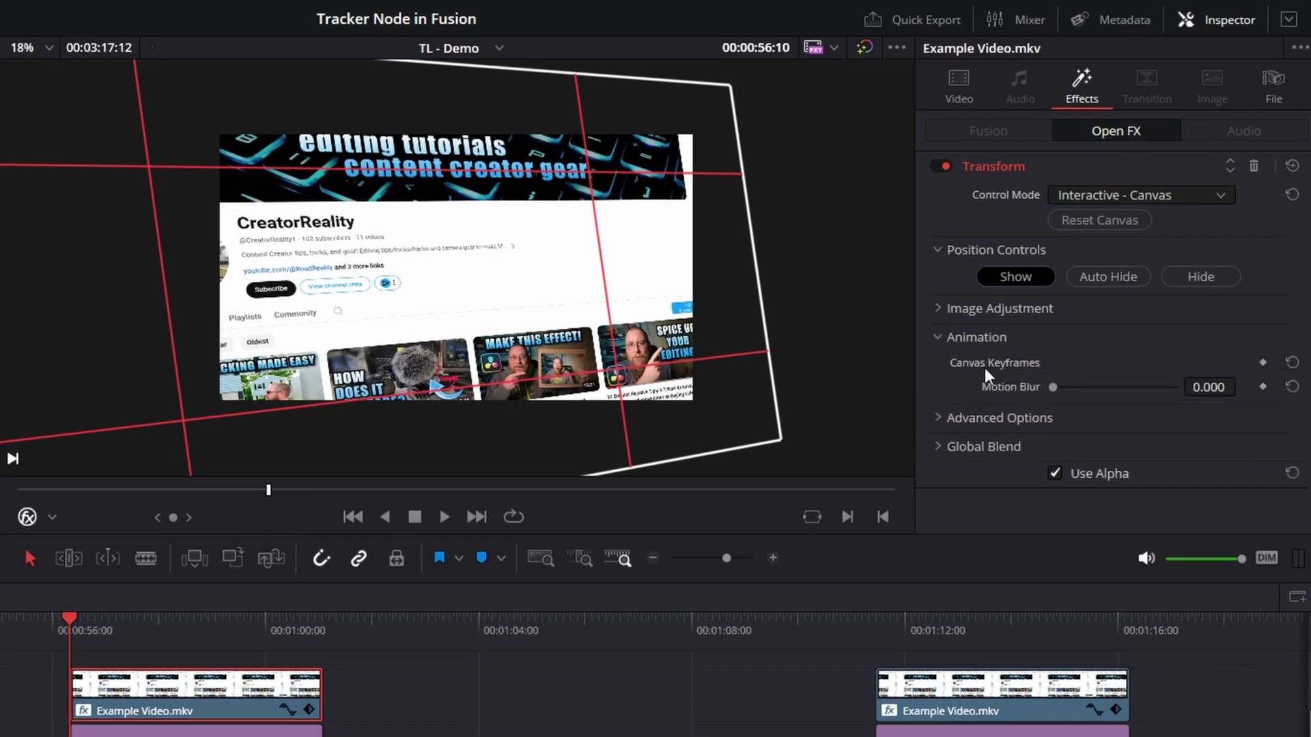
{"action": "left_click", "coordinate": [1264, 363]}
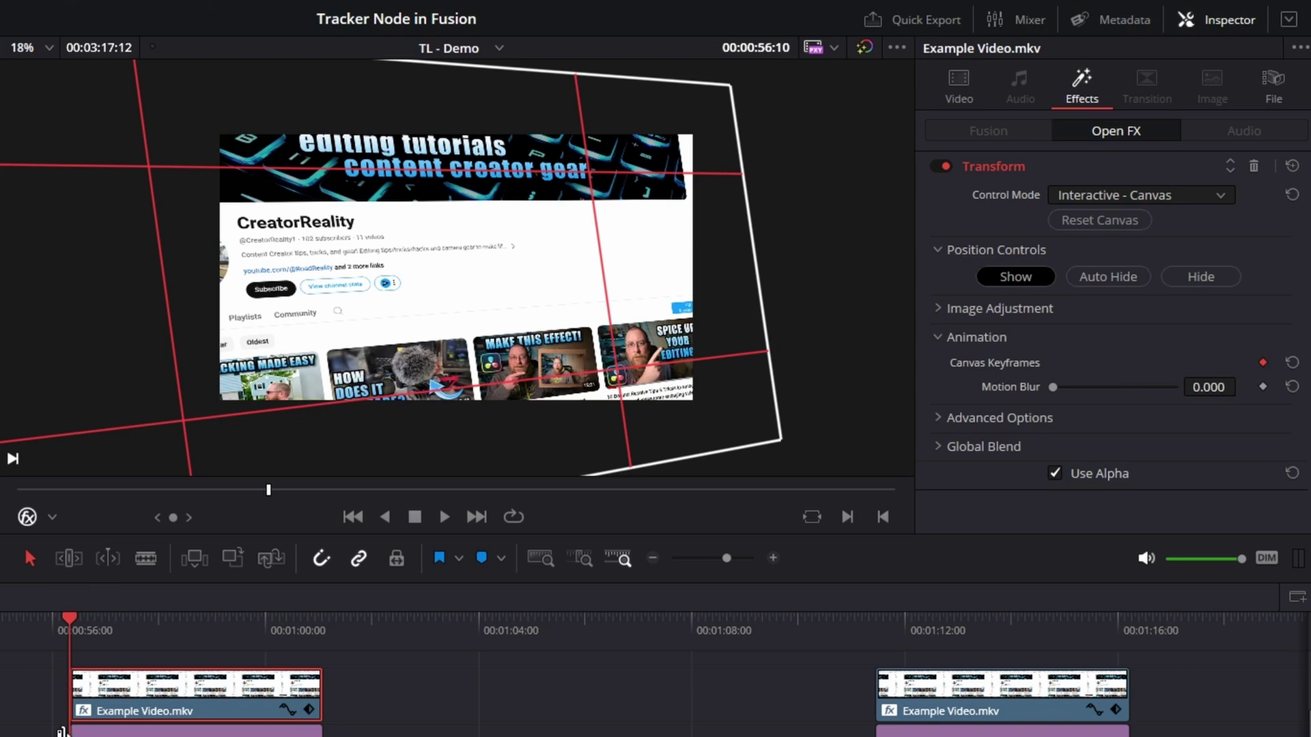
{"action": "left_click", "coordinate": [198, 634]}
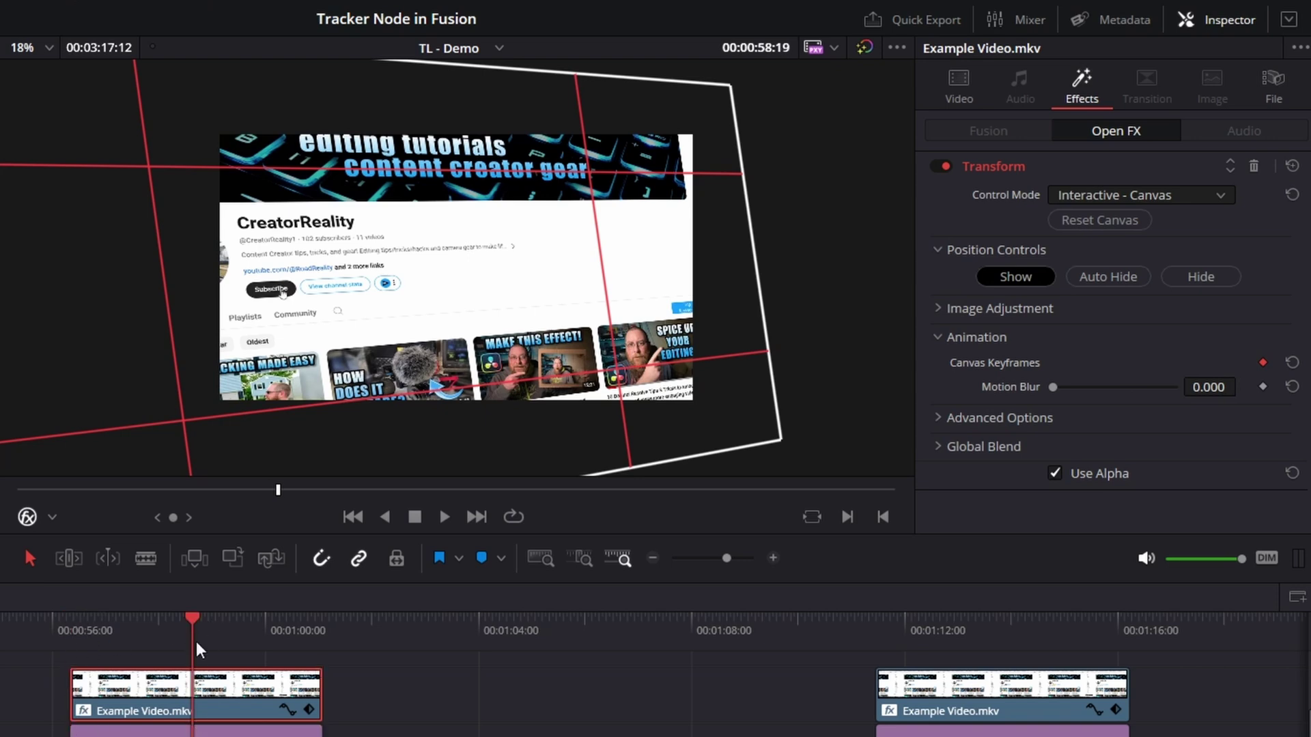
{"action": "left_click", "coordinate": [74, 638]}
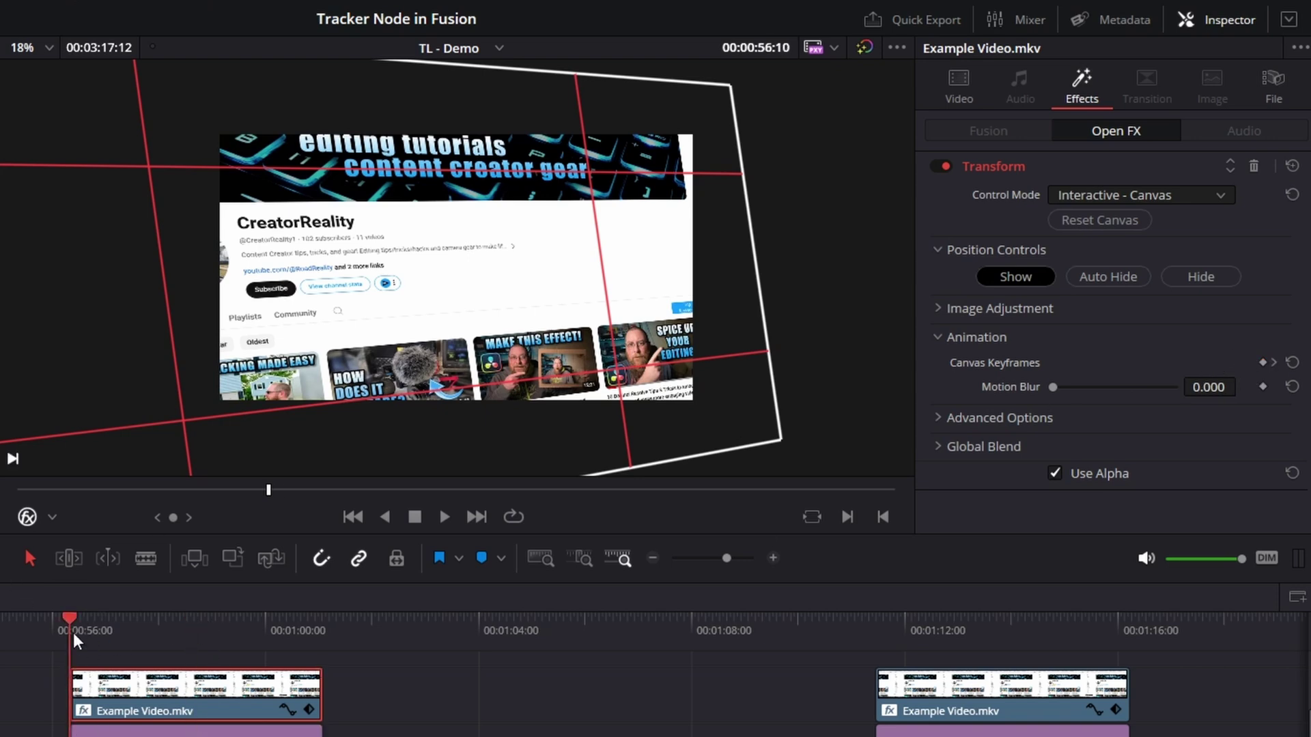
{"action": "left_click", "coordinate": [1264, 363]}
{"action": "left_click", "coordinate": [1272, 362]}
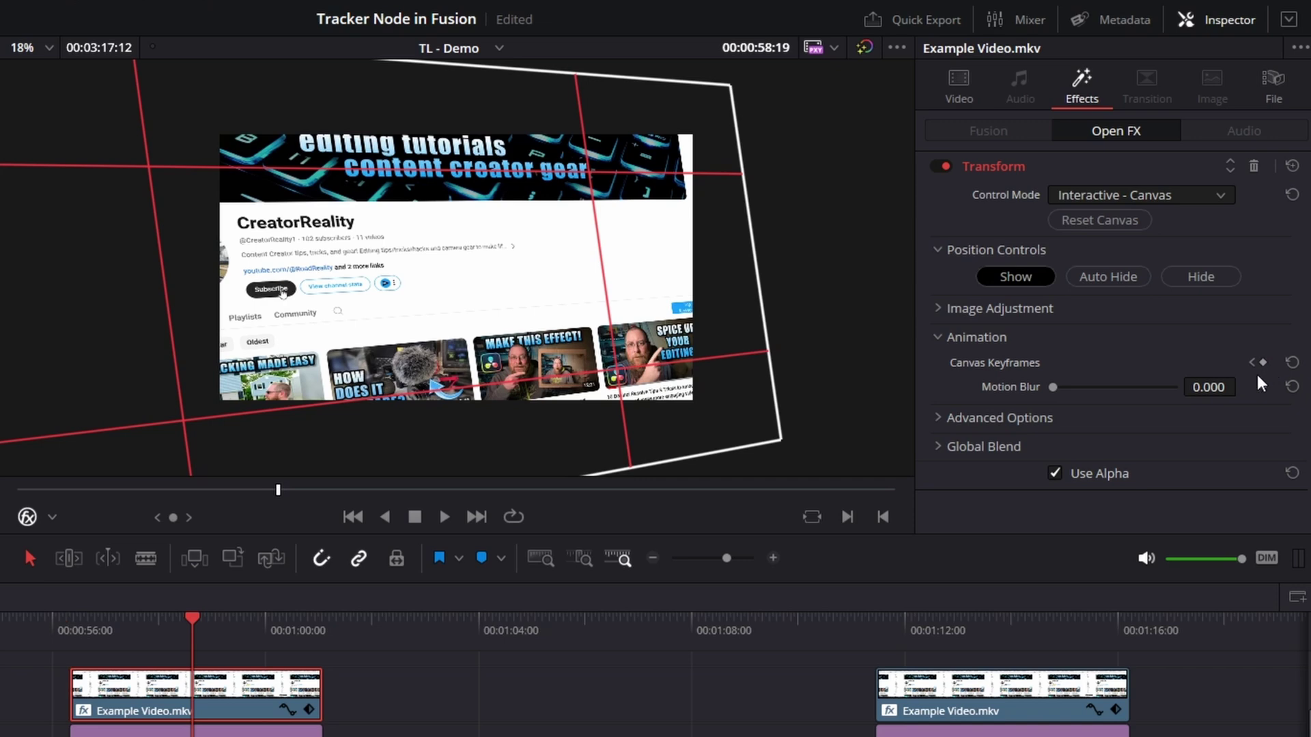
{"action": "left_click", "coordinate": [82, 625]}
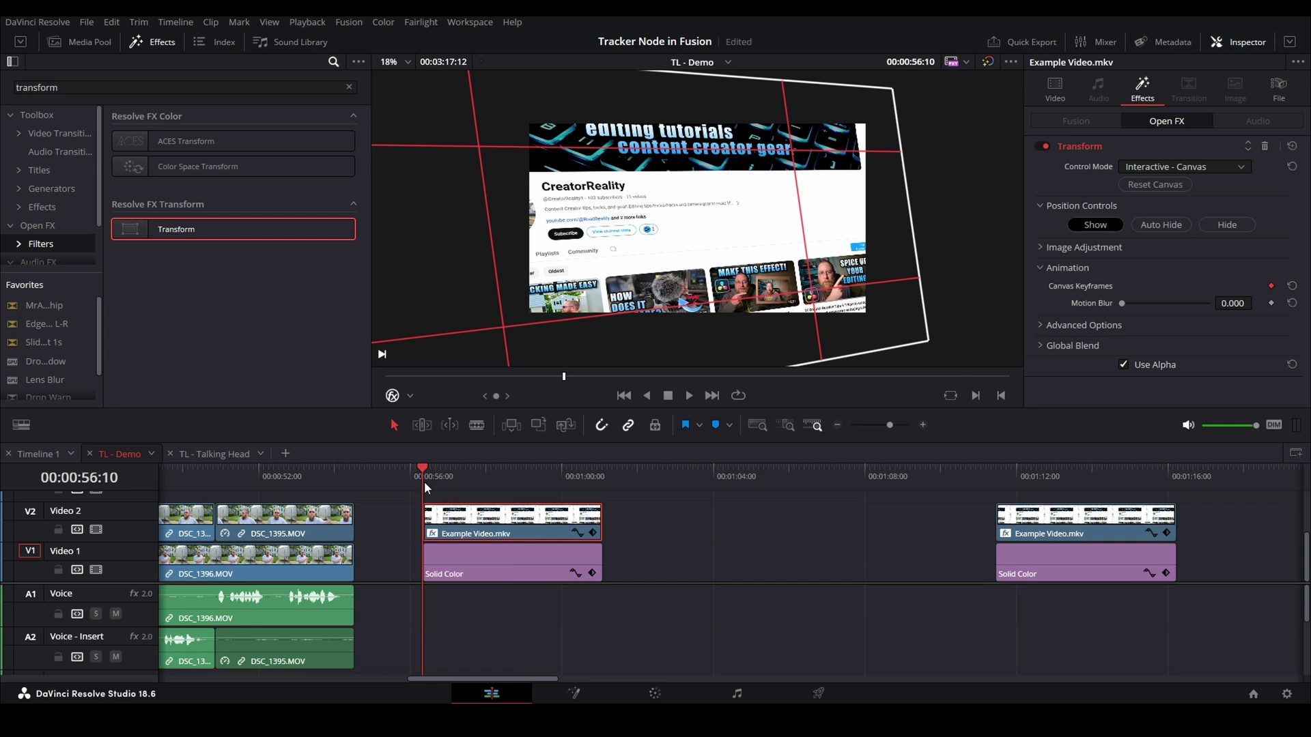
At 00:01:00:18, enlarge and re-tilt the clip's canvas, then preview the animated perspective.
{"action": "left_click", "coordinate": [585, 472]}
{"action": "left_click", "coordinate": [603, 470]}
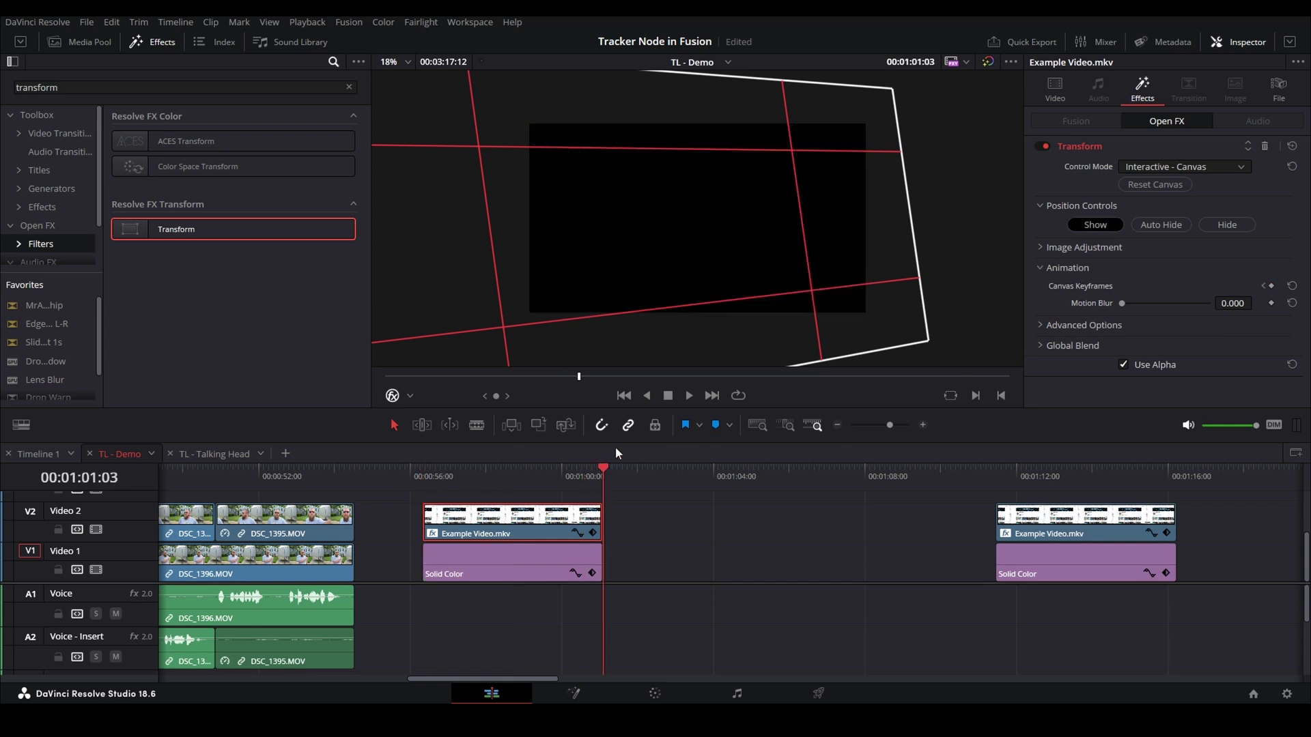
{"action": "left_click", "coordinate": [584, 470]}
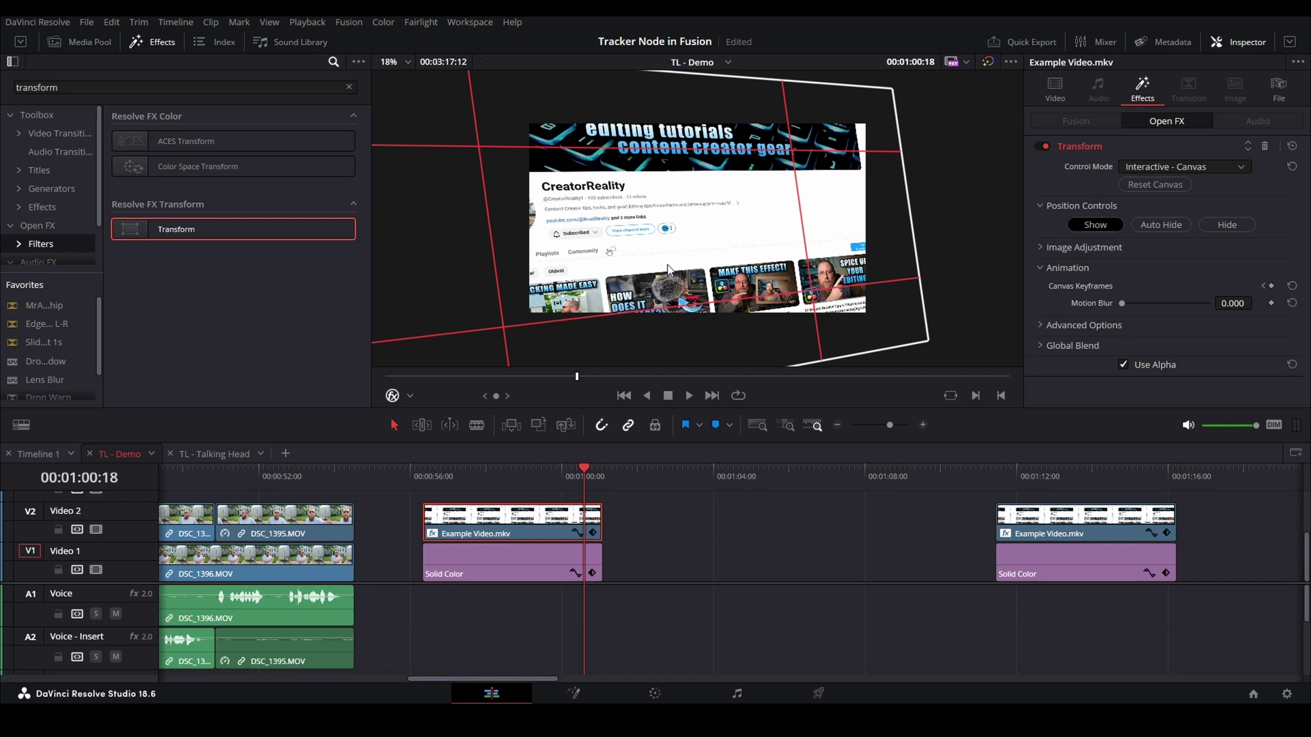
{"action": "left_click_drag", "start_coordinate": [668, 269], "coordinate": [721, 275]}
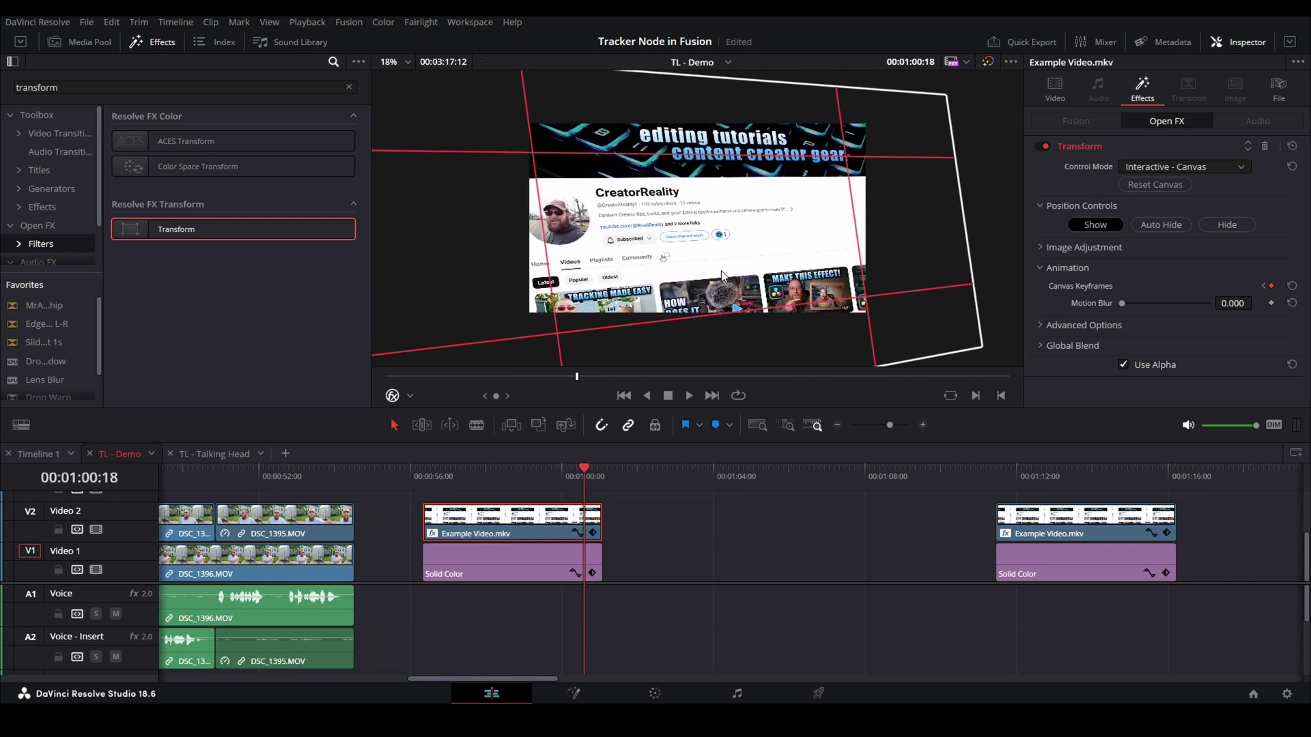
{"action": "left_click_drag", "start_coordinate": [653, 210], "coordinate": [724, 150]}
{"action": "left_click_drag", "start_coordinate": [532, 383], "coordinate": [476, 403]}
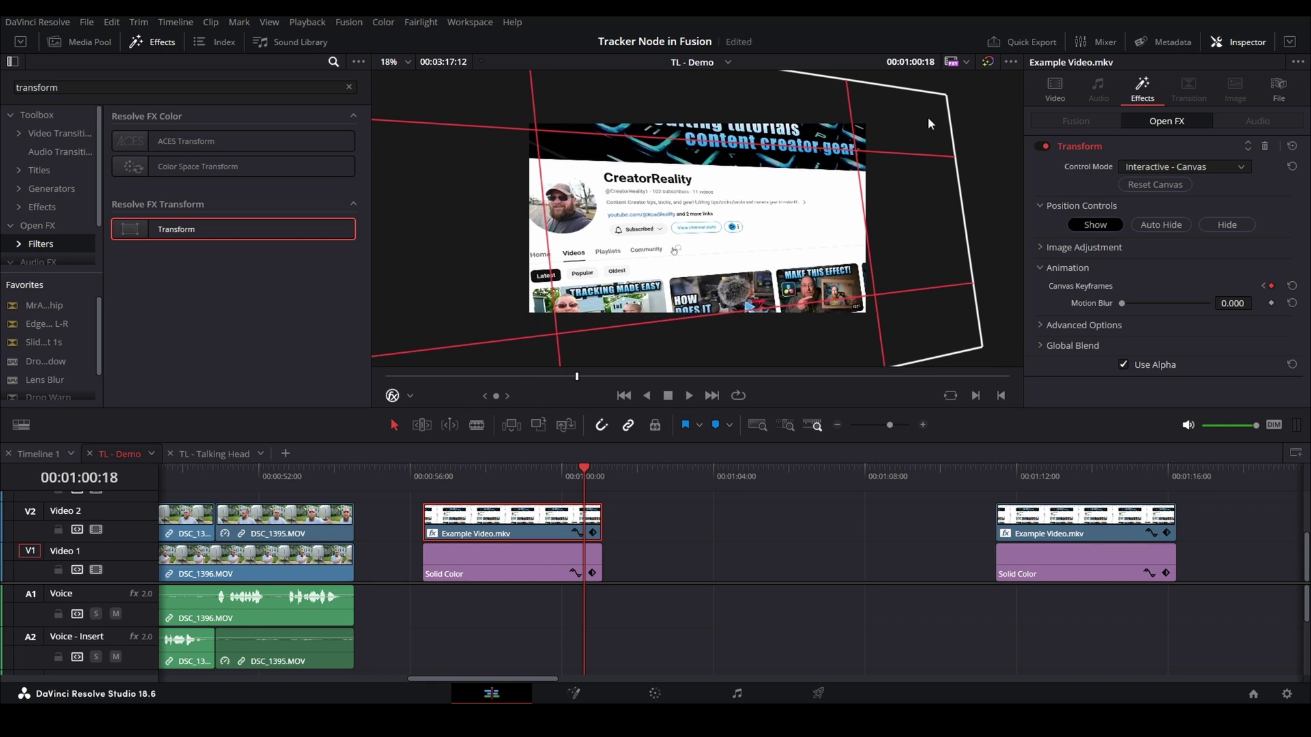
{"action": "left_click_drag", "start_coordinate": [929, 124], "coordinate": [469, 108]}
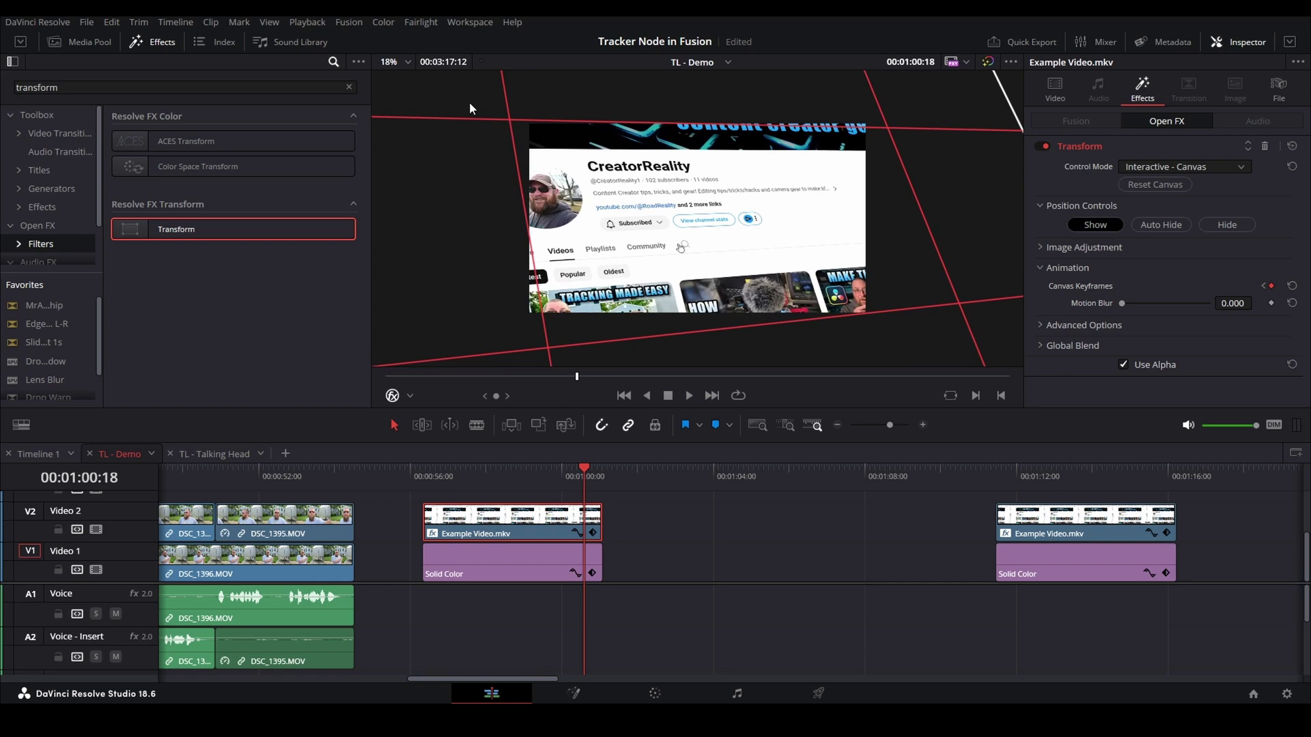
{"action": "left_click_drag", "start_coordinate": [674, 190], "coordinate": [734, 229]}
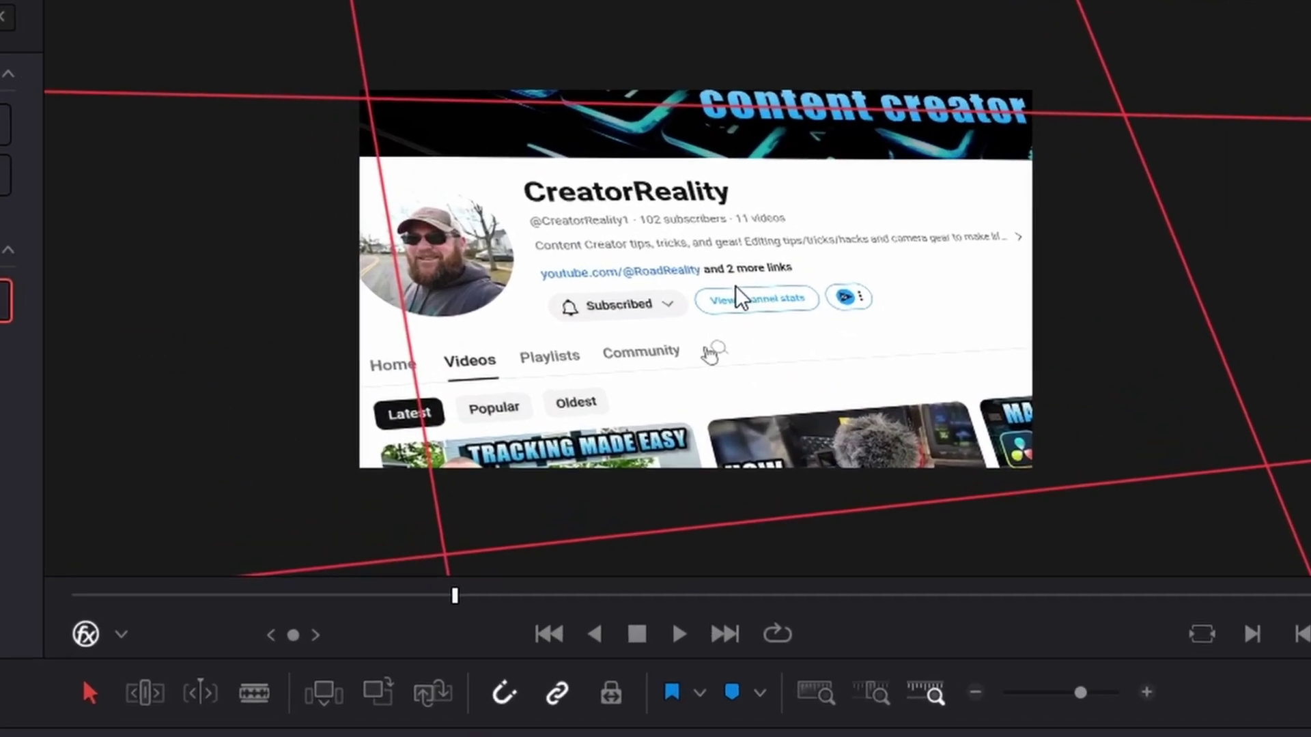
{"action": "key", "text": "space"}
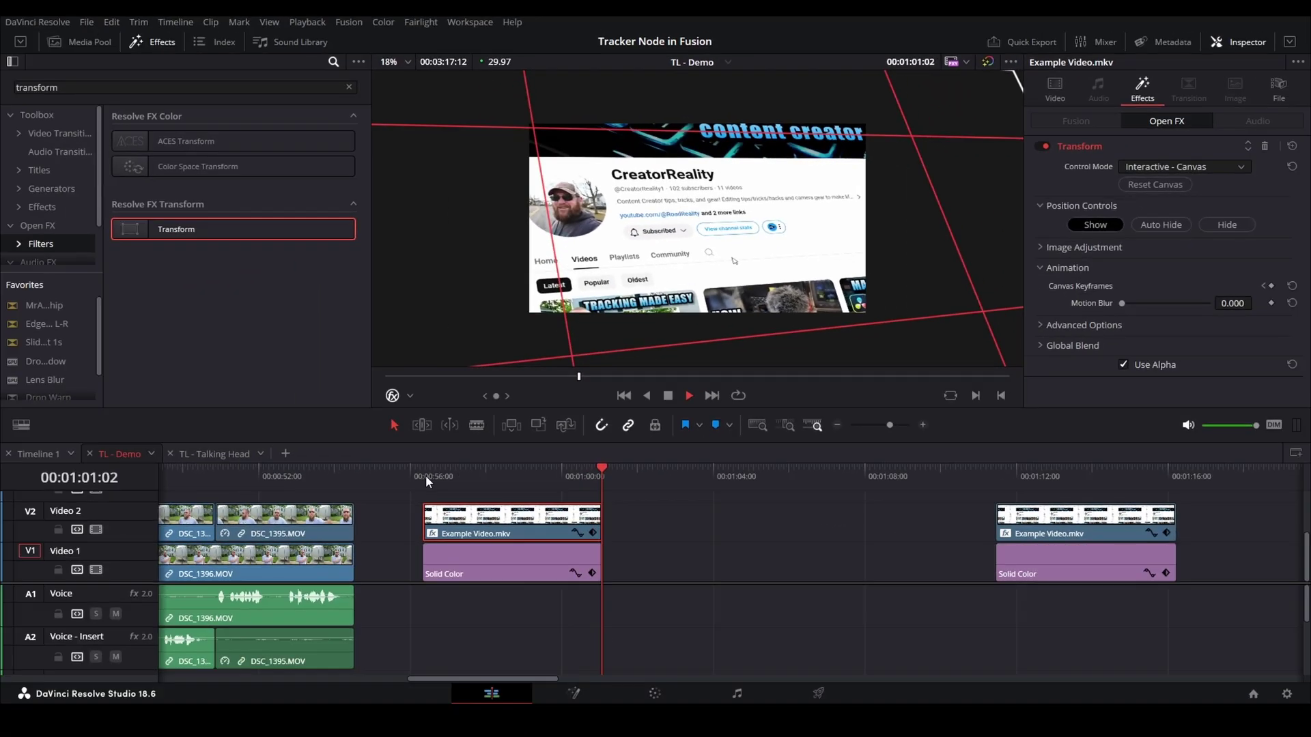
{"action": "left_click", "coordinate": [425, 475]}
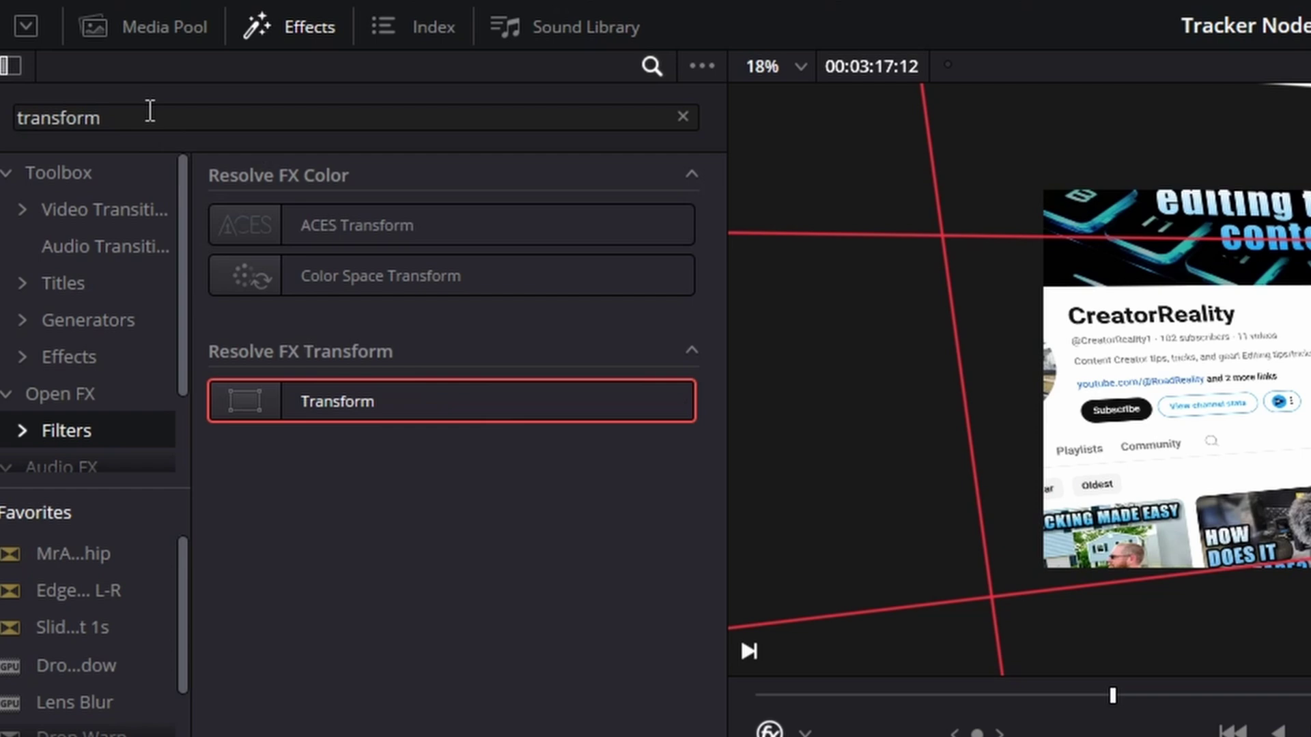
Search effects for 'tilt' and drop Tilt-Shift Blur onto Example Video.mkv.
{"action": "double_click", "coordinate": [41, 87]}
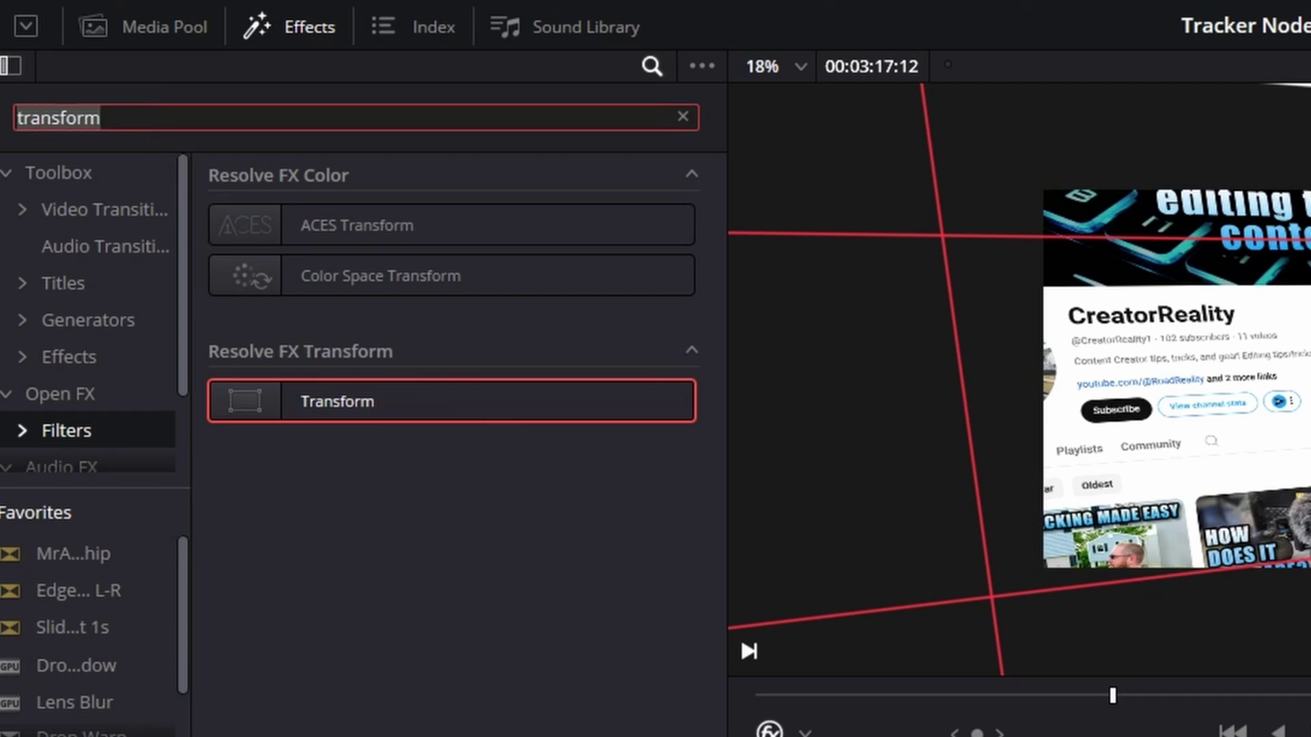
{"action": "type", "text": "tilt"}
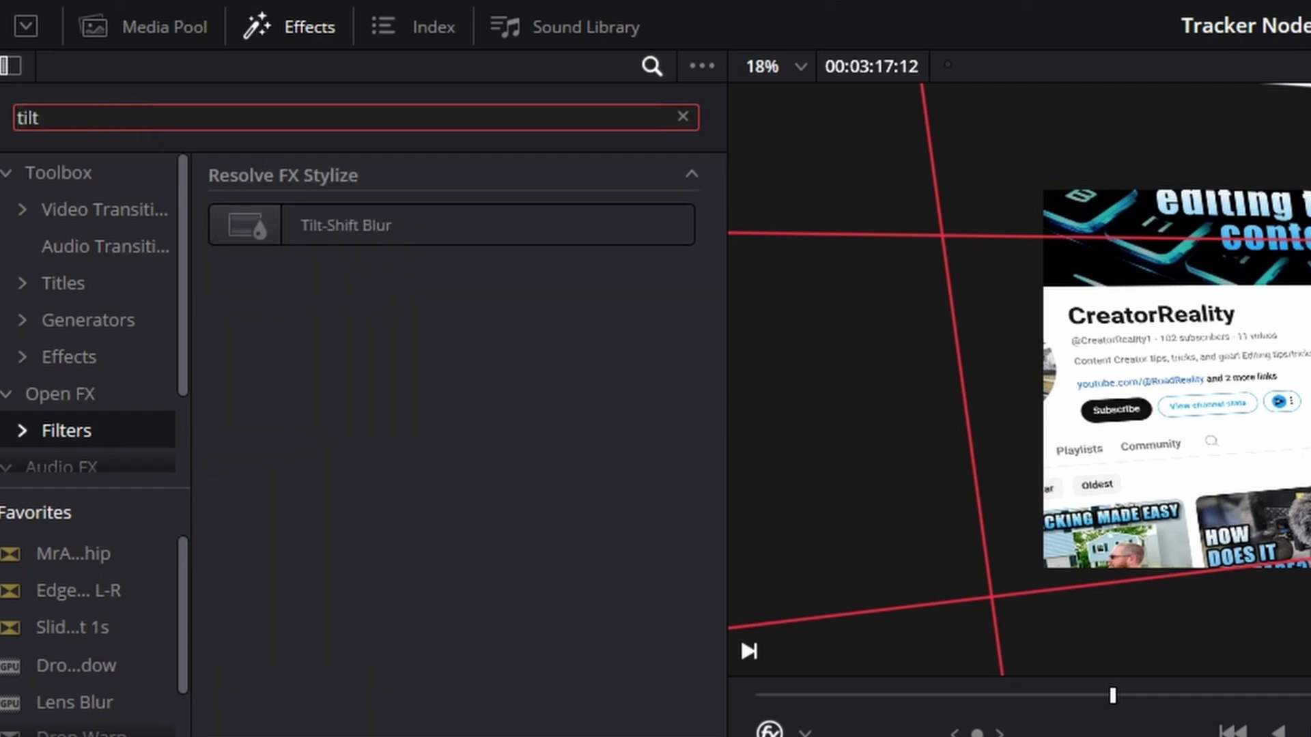
{"action": "left_click_drag", "start_coordinate": [379, 237], "coordinate": [921, 736]}
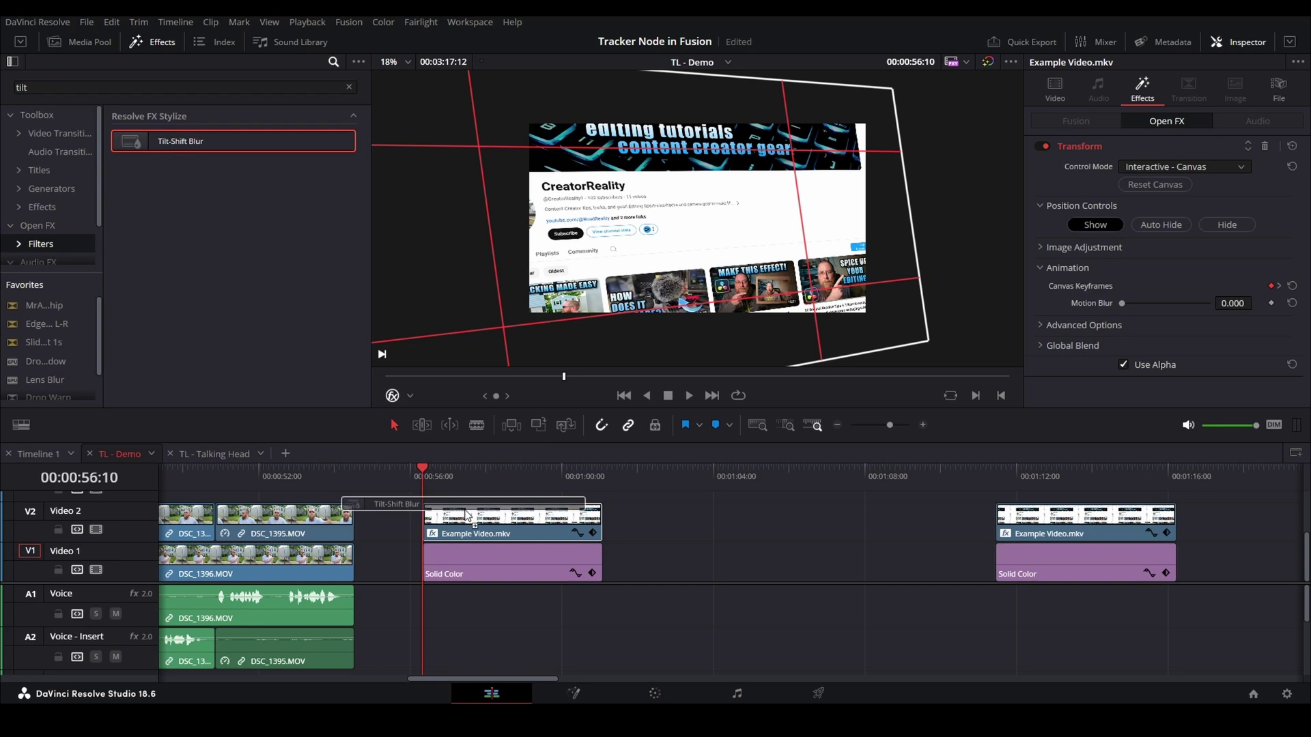
{"action": "left_click_drag", "start_coordinate": [467, 516], "coordinate": [475, 530]}
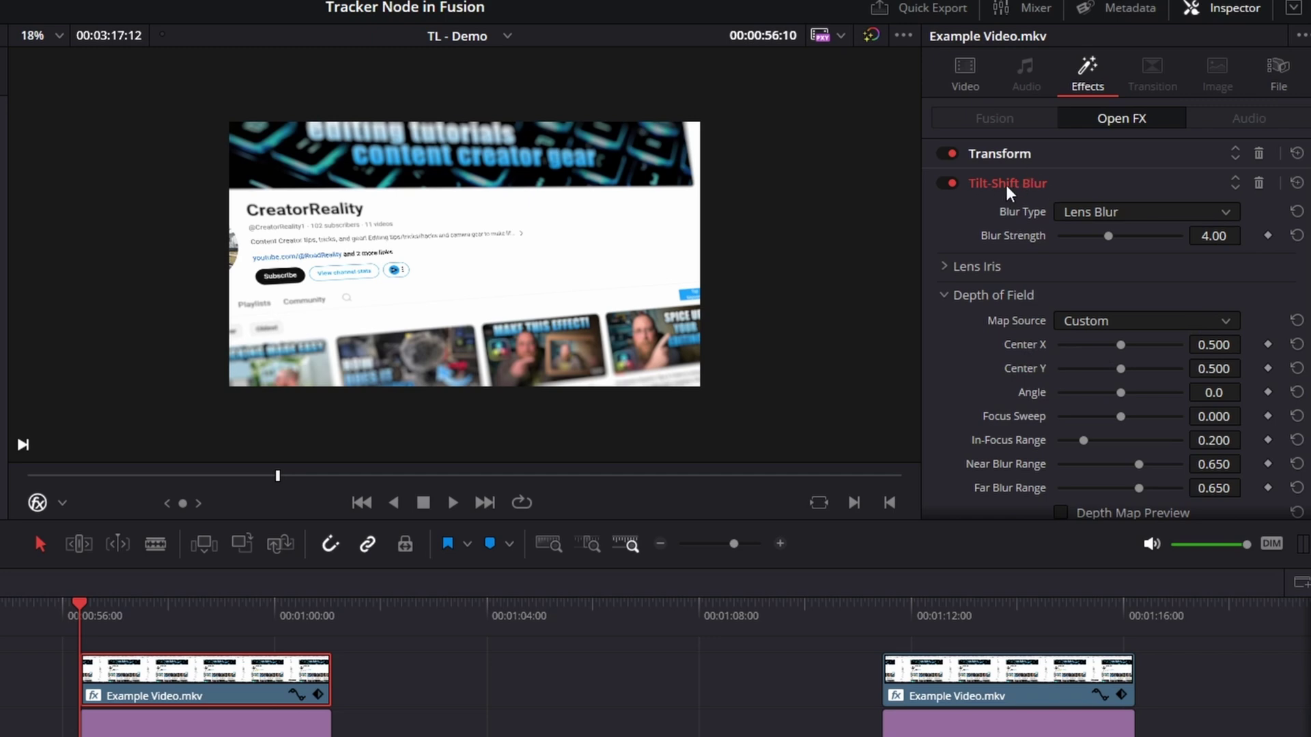
Move the tilt-shift centre, set Angle to 6.0, and keyframe Center and Angle at 00:00:56:10.
{"action": "left_click_drag", "start_coordinate": [1213, 345], "coordinate": [1095, 345]}
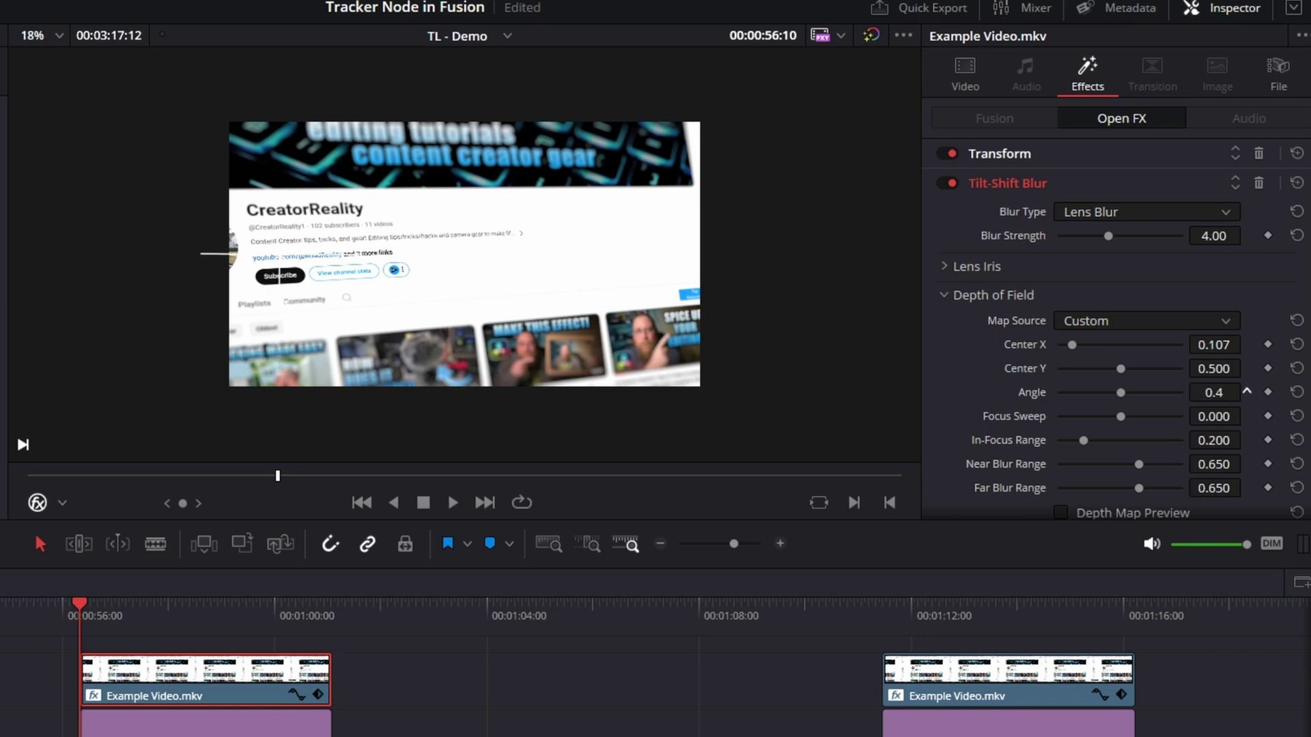
{"action": "left_click_drag", "start_coordinate": [1218, 392], "coordinate": [1209, 401]}
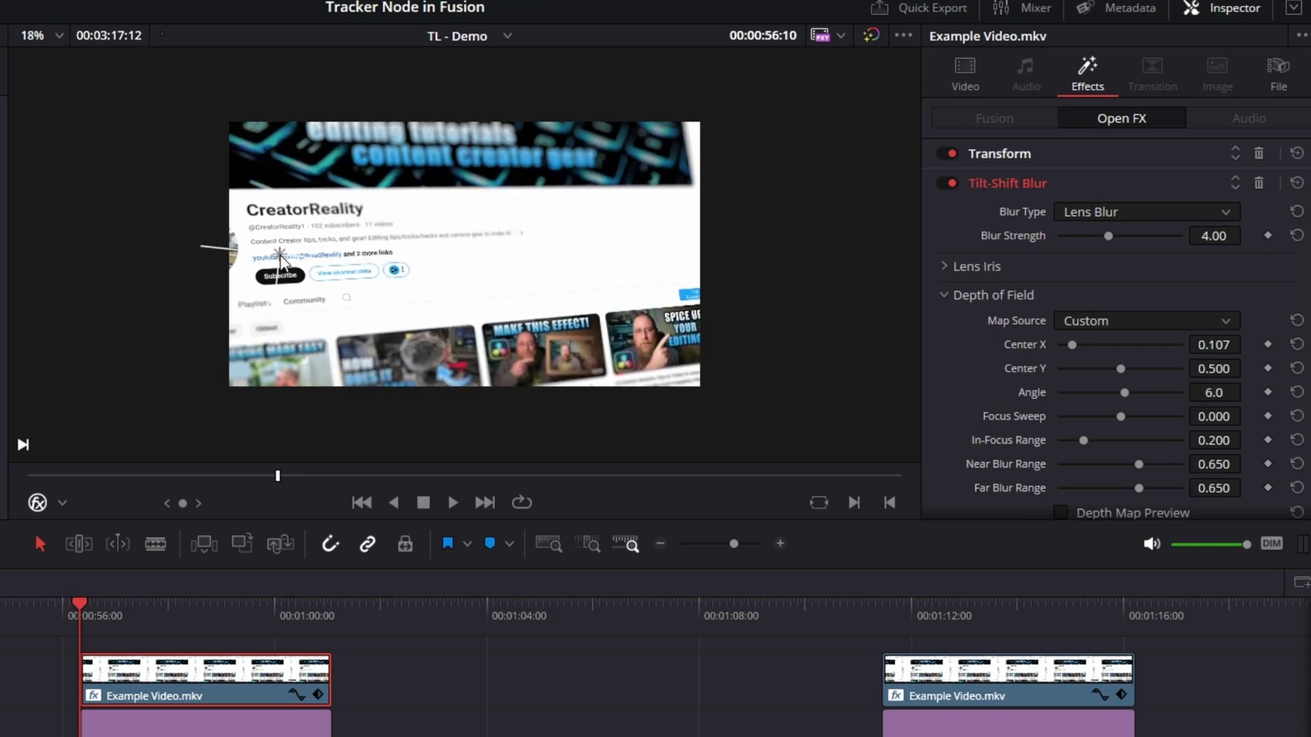
{"action": "mouse_move", "coordinate": [280, 256]}
{"action": "left_mouse_down"}
{"action": "mouse_move", "coordinate": [282, 279]}
{"action": "mouse_move", "coordinate": [301, 208]}
{"action": "mouse_move", "coordinate": [287, 210]}
{"action": "left_mouse_up"}
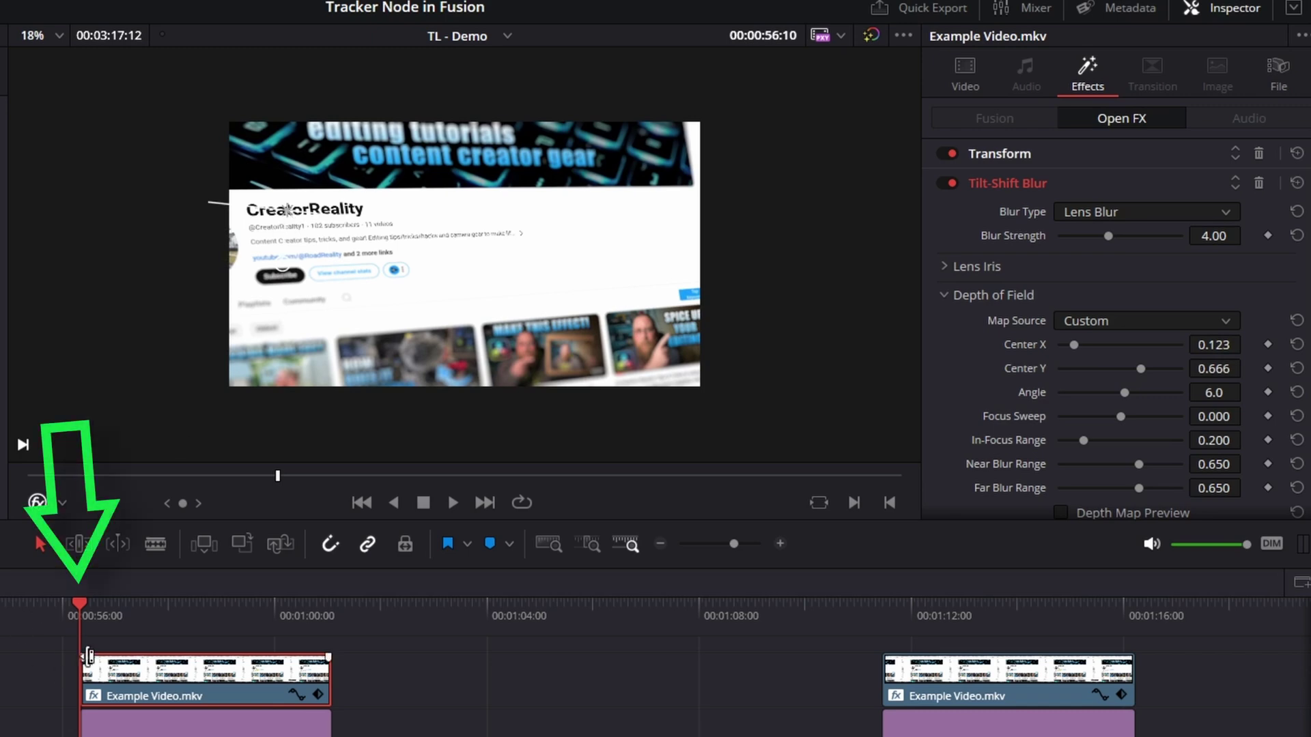
{"action": "left_click", "coordinate": [1268, 345]}
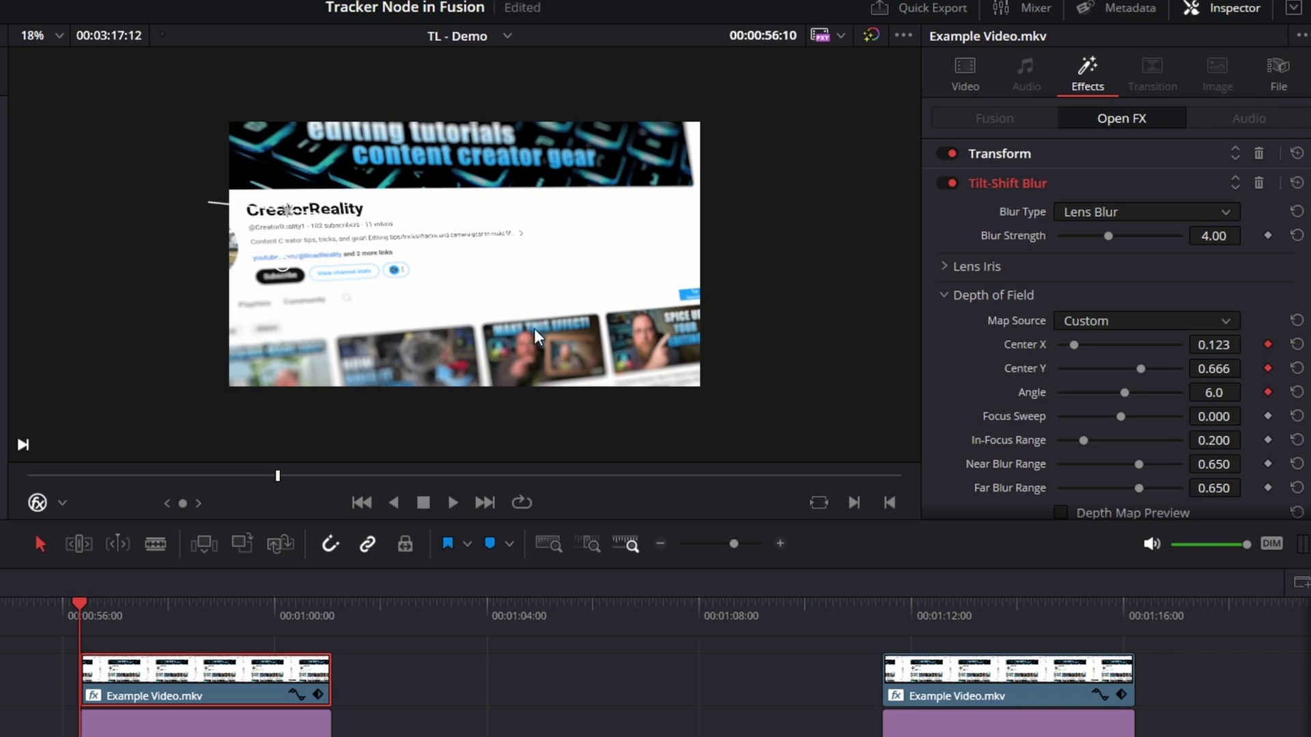
At 00:00:57:28, reposition the focus centre and rotate the band to 111.0, then play back.
{"action": "left_click", "coordinate": [165, 611]}
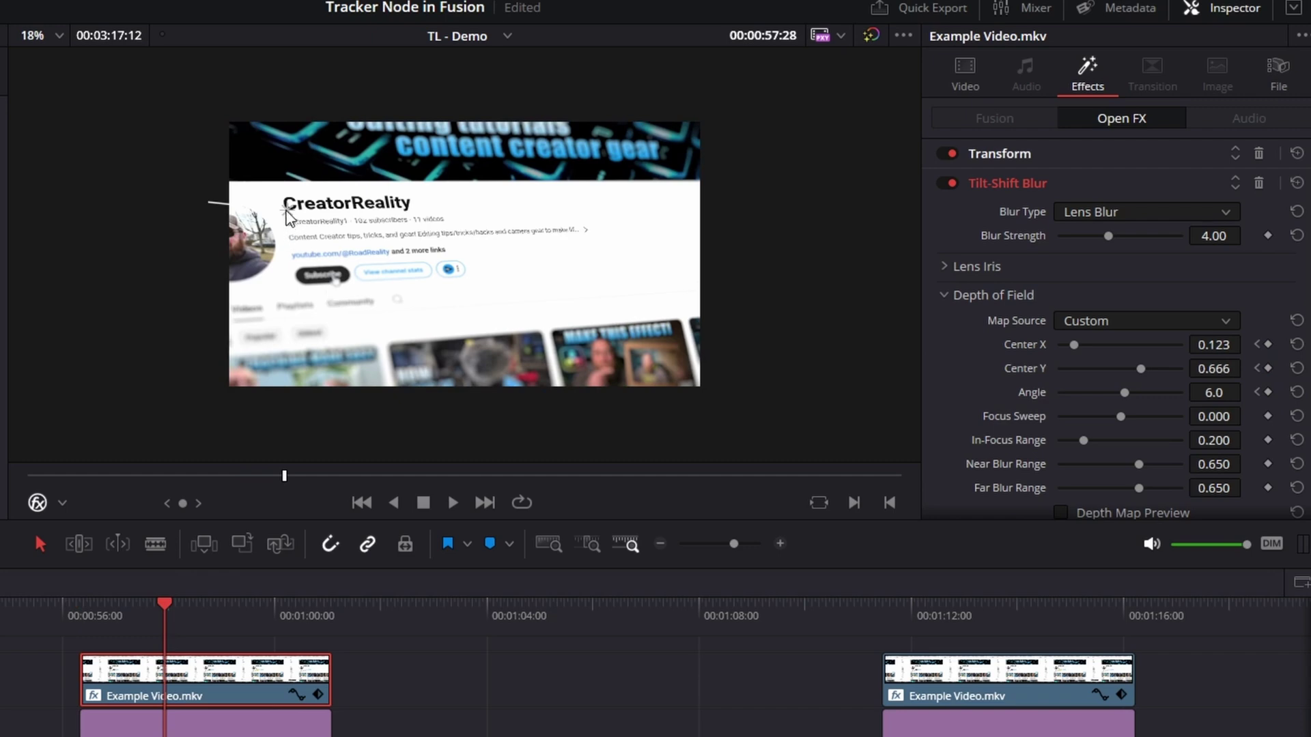
{"action": "left_click_drag", "start_coordinate": [286, 217], "coordinate": [331, 276]}
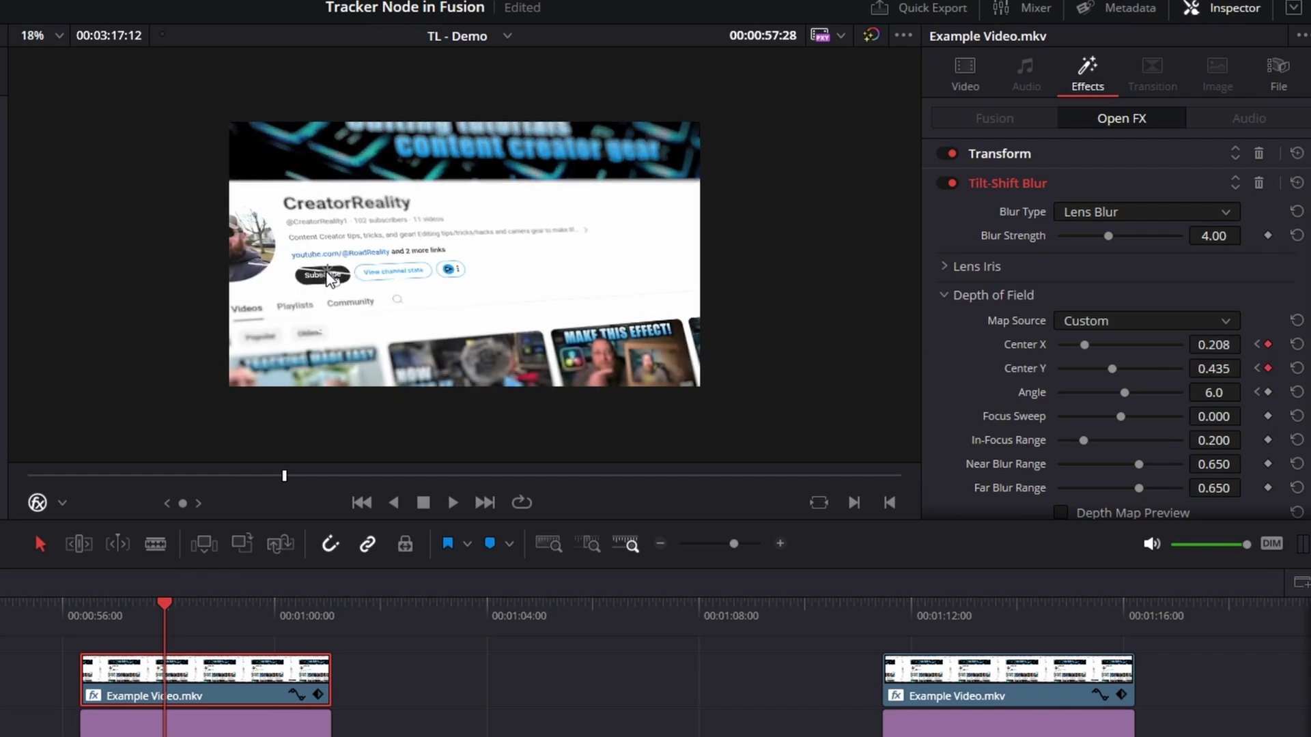
{"action": "left_click_drag", "start_coordinate": [320, 335], "coordinate": [246, 240]}
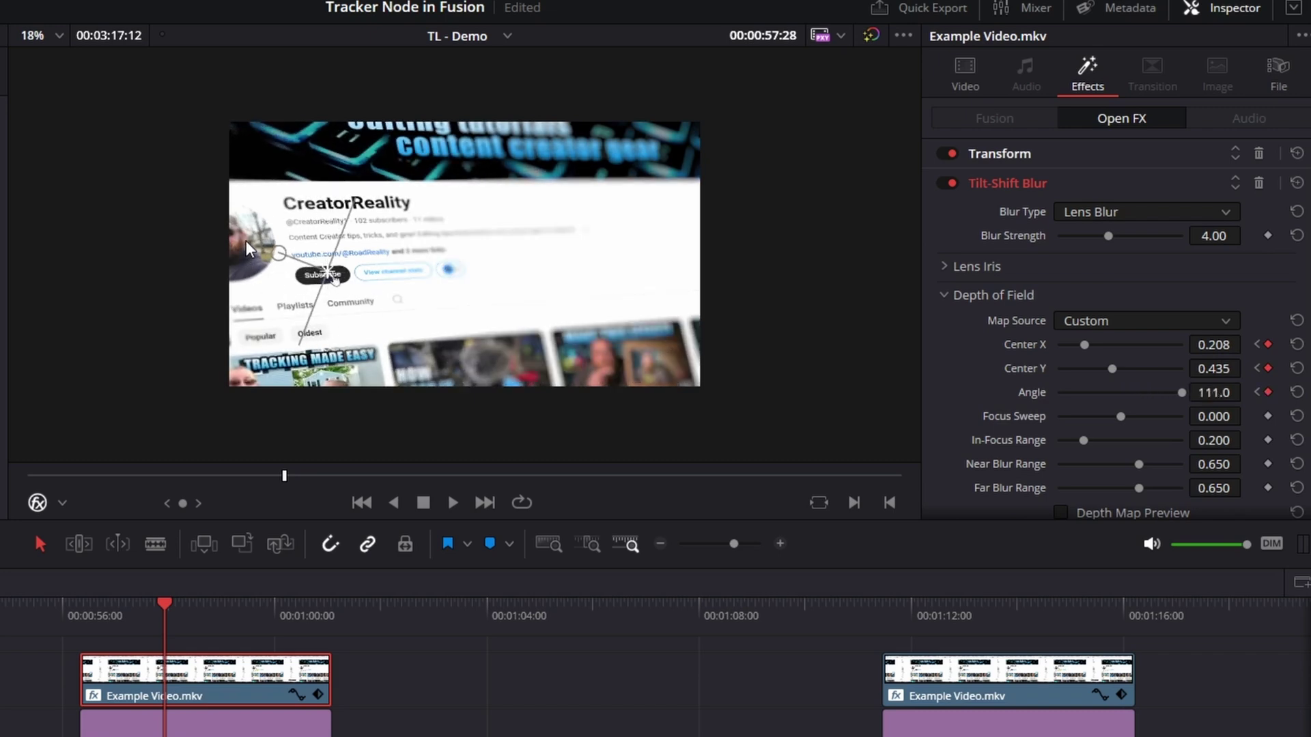
{"action": "left_click", "coordinate": [80, 618]}
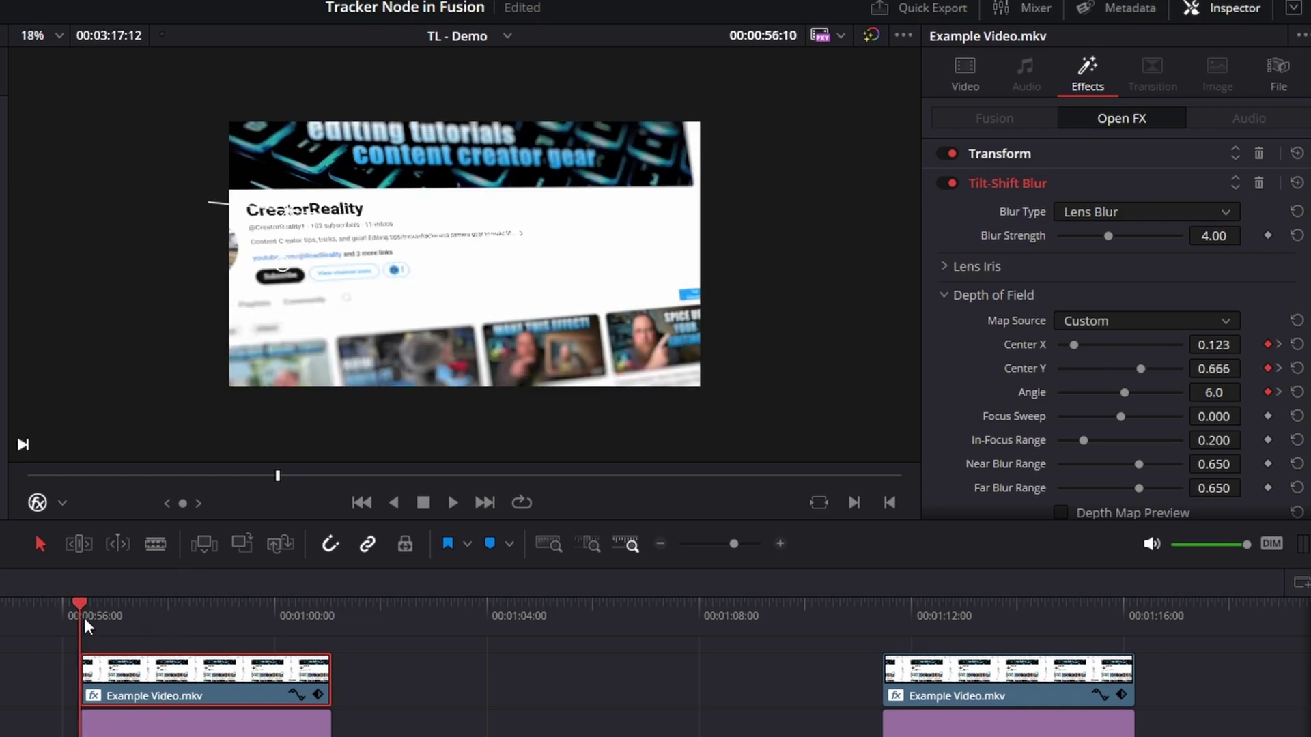
{"action": "key", "text": "space"}
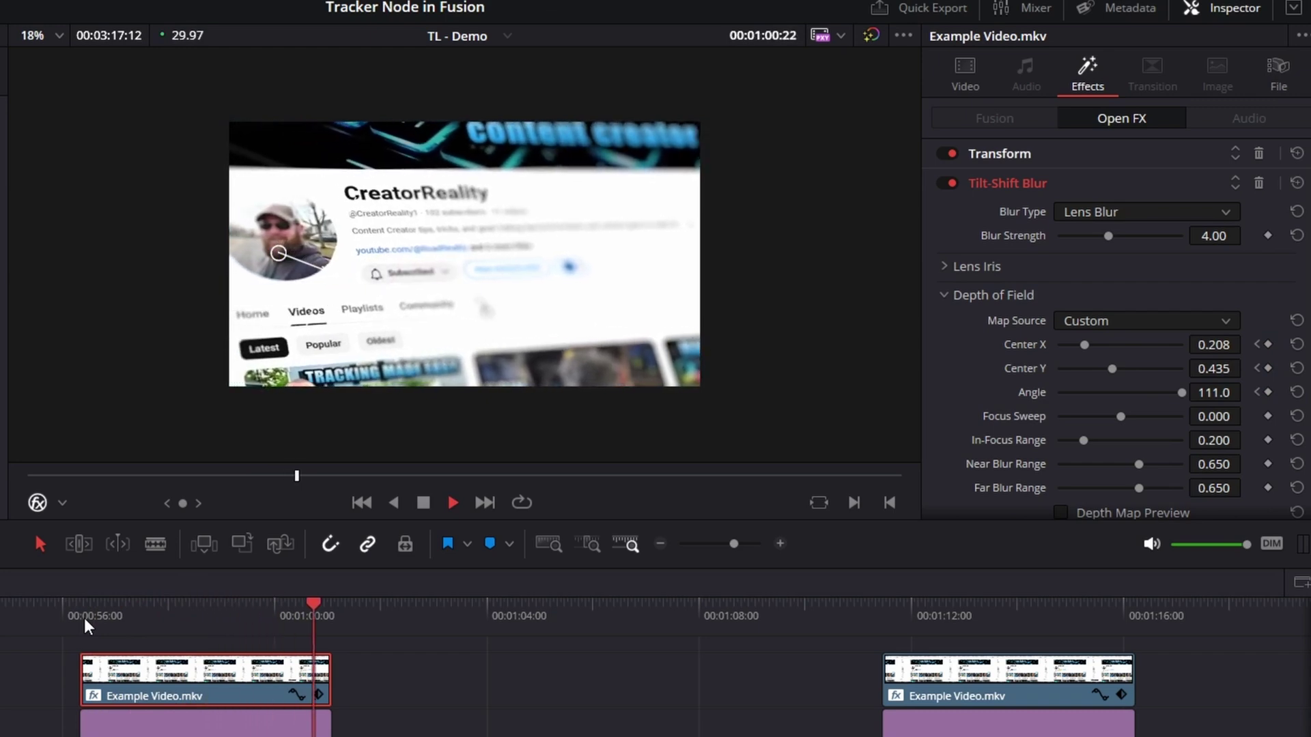
At 00:01:00:23, set the tilt-shift Center X to 0.440 and Angle to 50.3.
{"action": "left_click", "coordinate": [150, 616]}
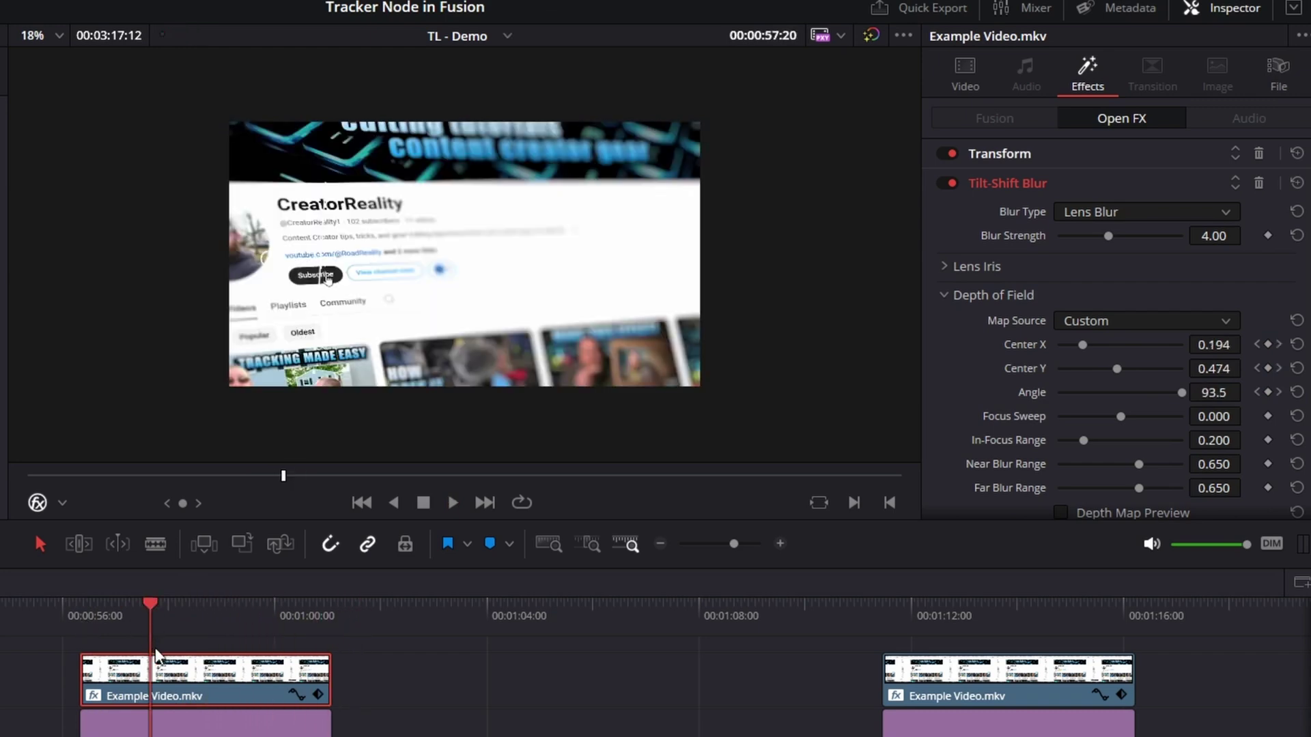
{"action": "mouse_move", "coordinate": [292, 611]}
{"action": "left_mouse_down"}
{"action": "mouse_move", "coordinate": [332, 620]}
{"action": "mouse_move", "coordinate": [315, 618]}
{"action": "left_mouse_up"}
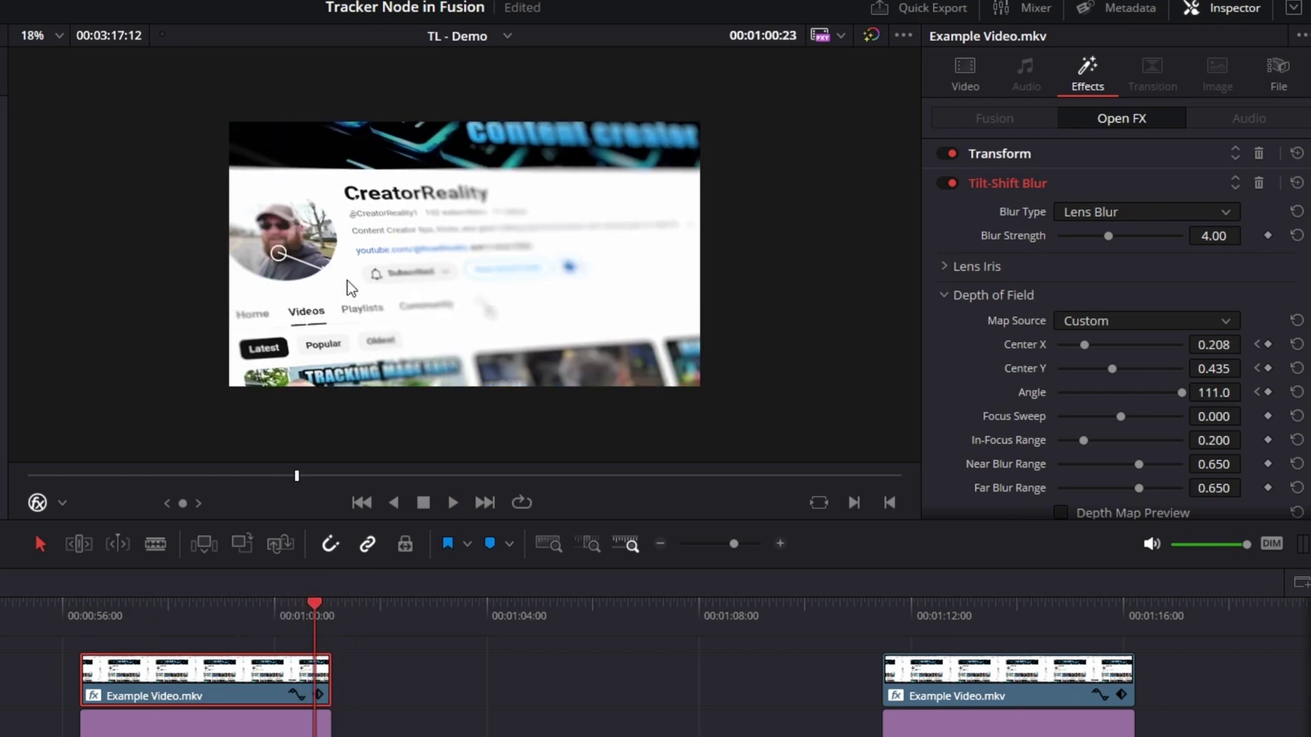
{"action": "left_click_drag", "start_coordinate": [1214, 346], "coordinate": [1248, 344]}
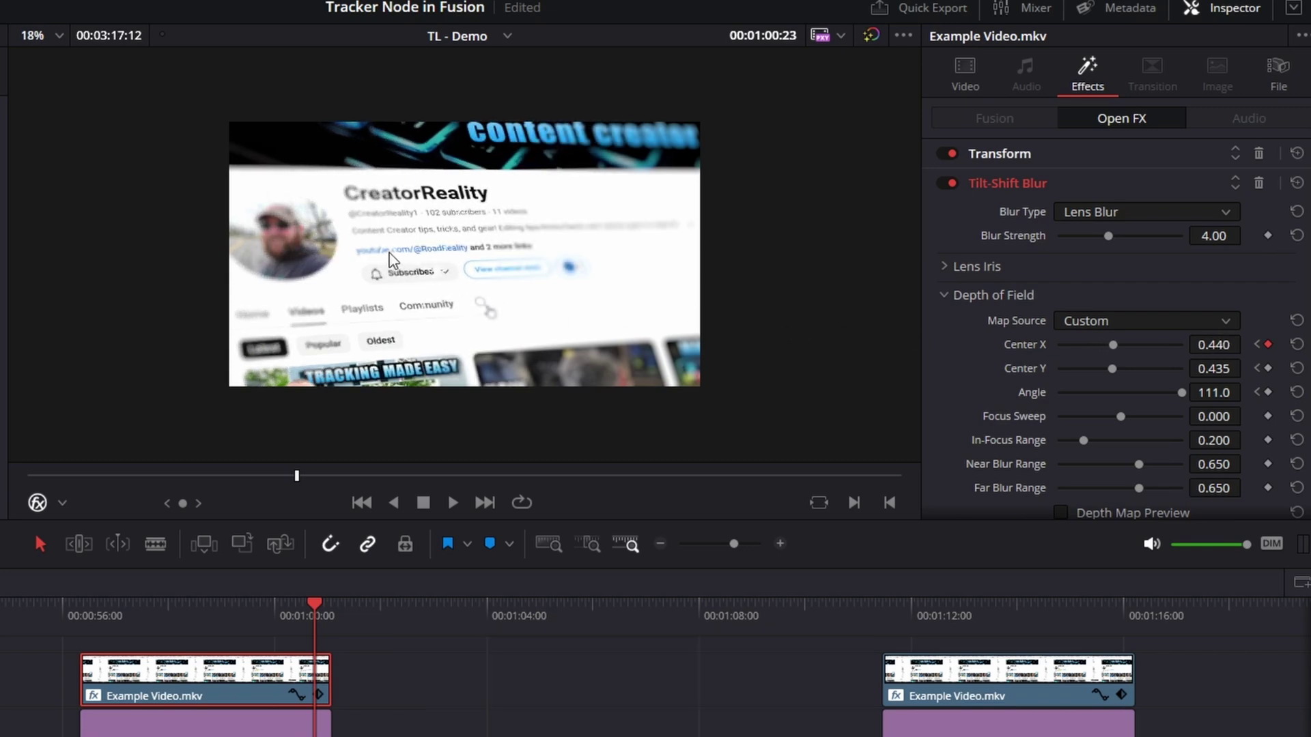
{"action": "left_click_drag", "start_coordinate": [387, 258], "coordinate": [392, 312]}
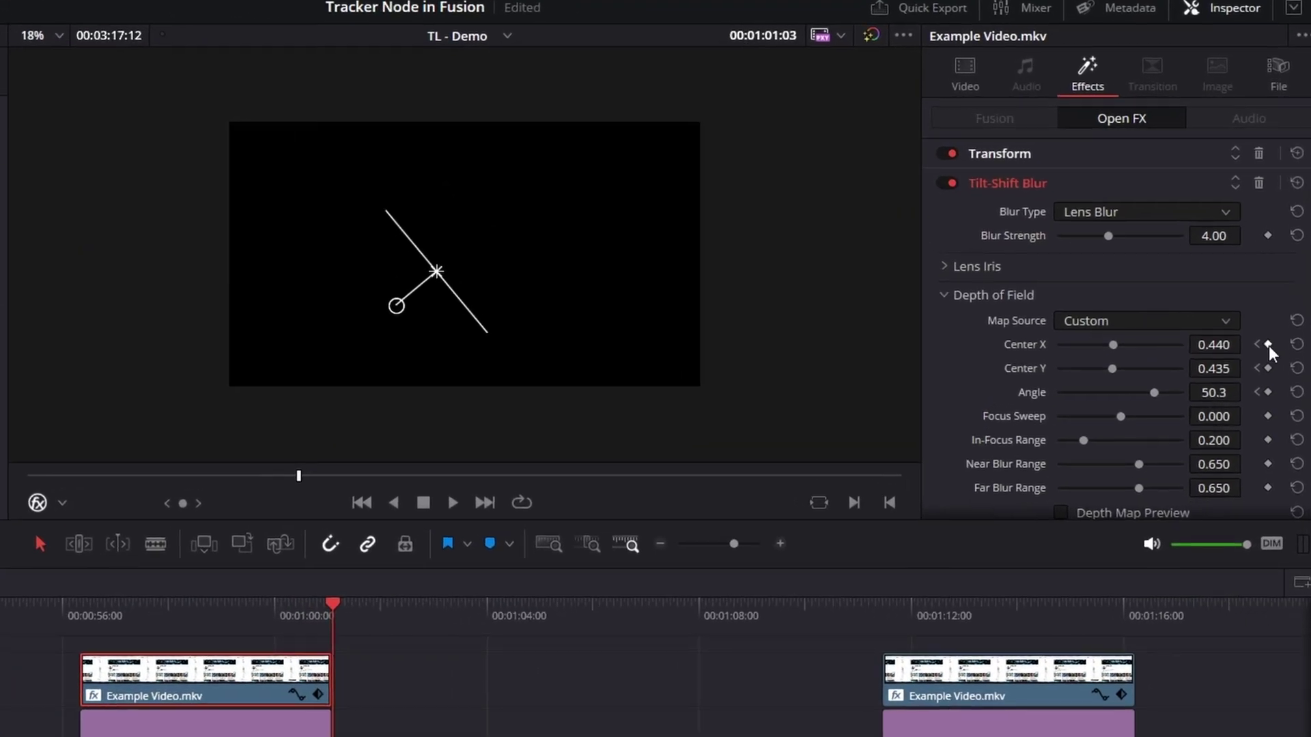
Remove the Angle and Center X keyframes at 00:01:00:23 and save the project.
{"action": "left_click", "coordinate": [1256, 391]}
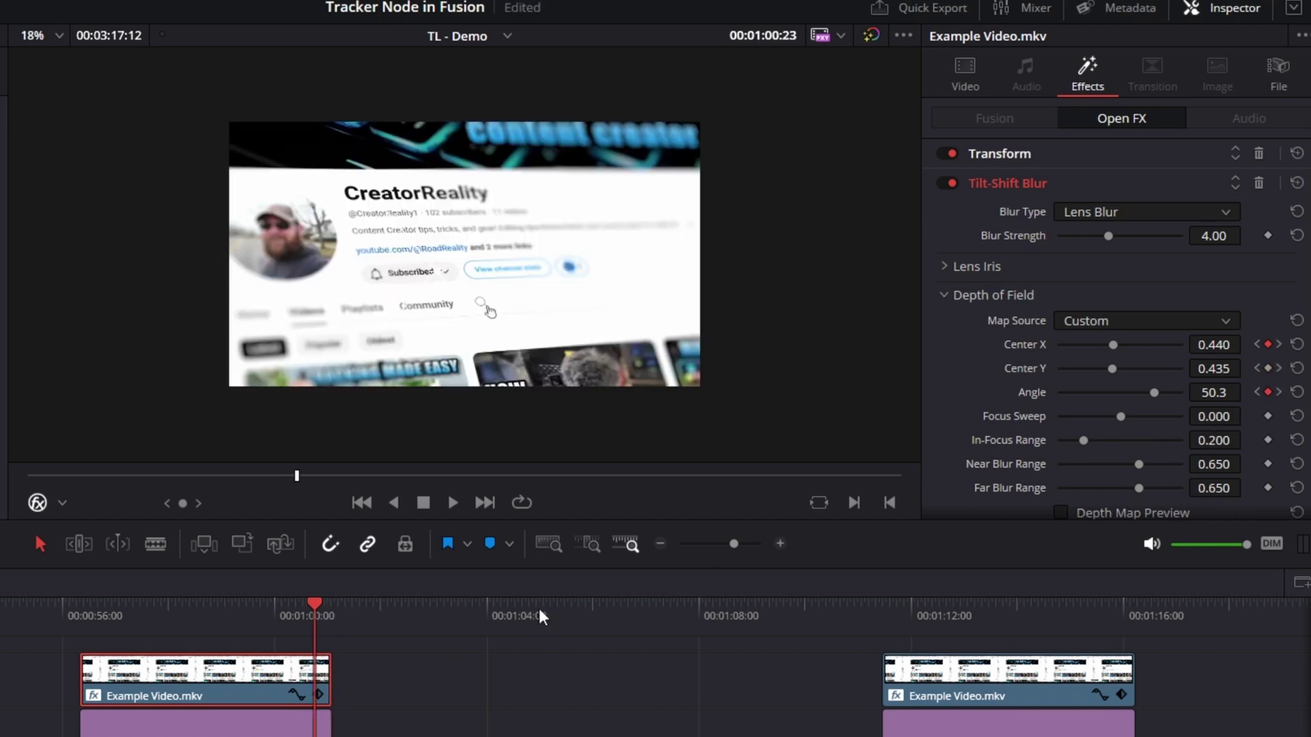
{"action": "left_click", "coordinate": [1267, 393]}
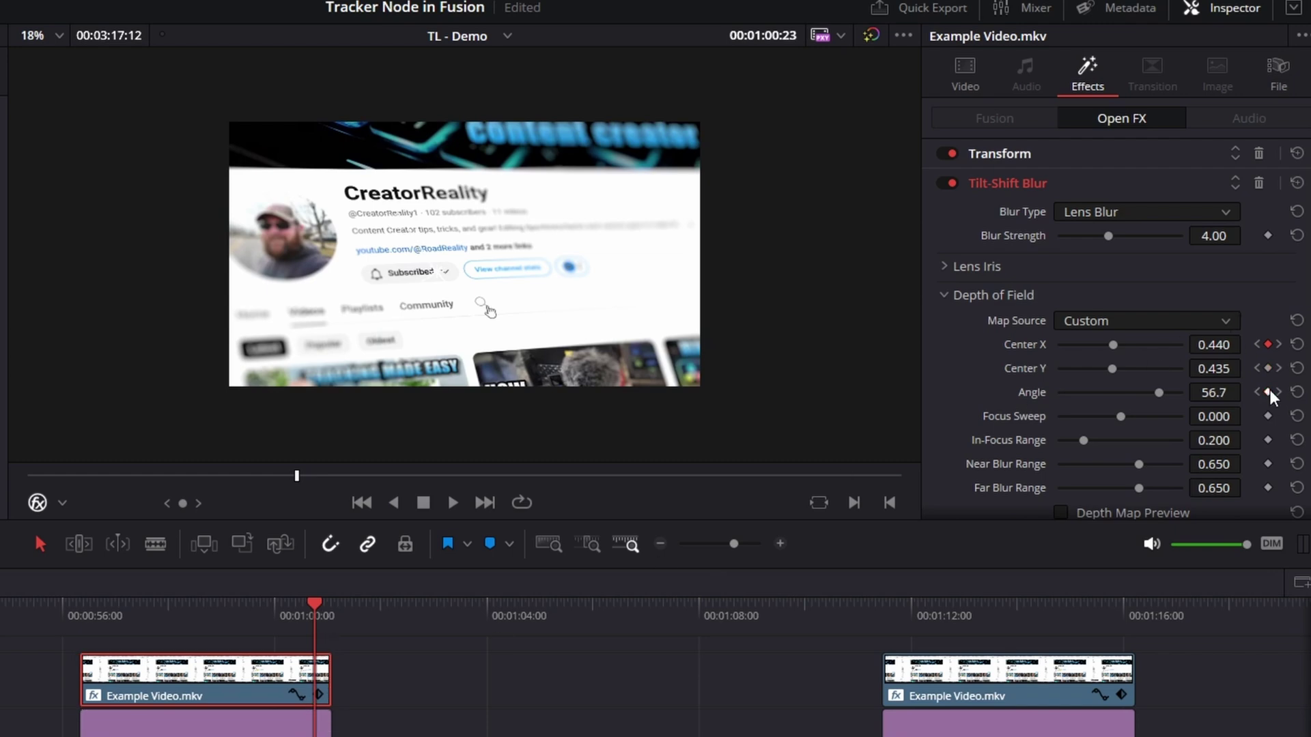
{"action": "left_click", "coordinate": [1268, 344]}
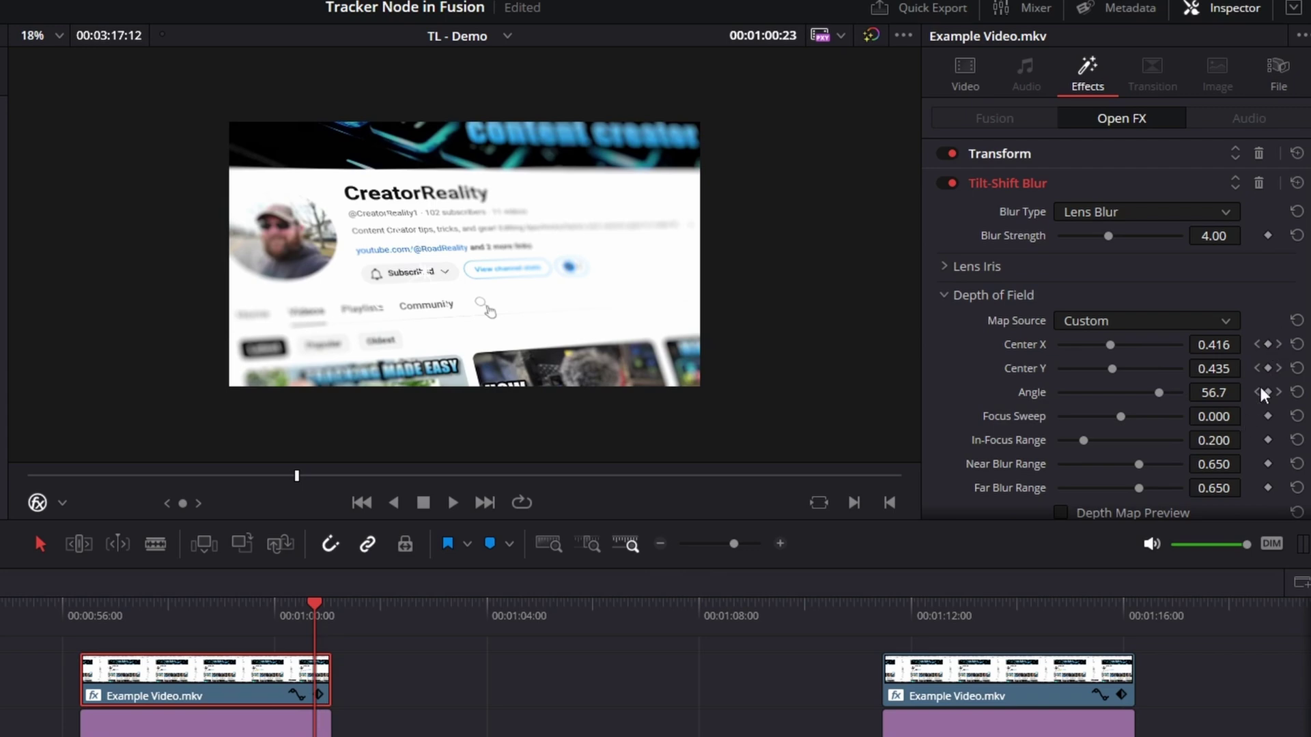
{"action": "key", "text": "ctrl+s"}
Step through the remaining blur keyframes, collapse Tilt-Shift Blur and expand Transform.
{"action": "left_click", "coordinate": [1257, 345]}
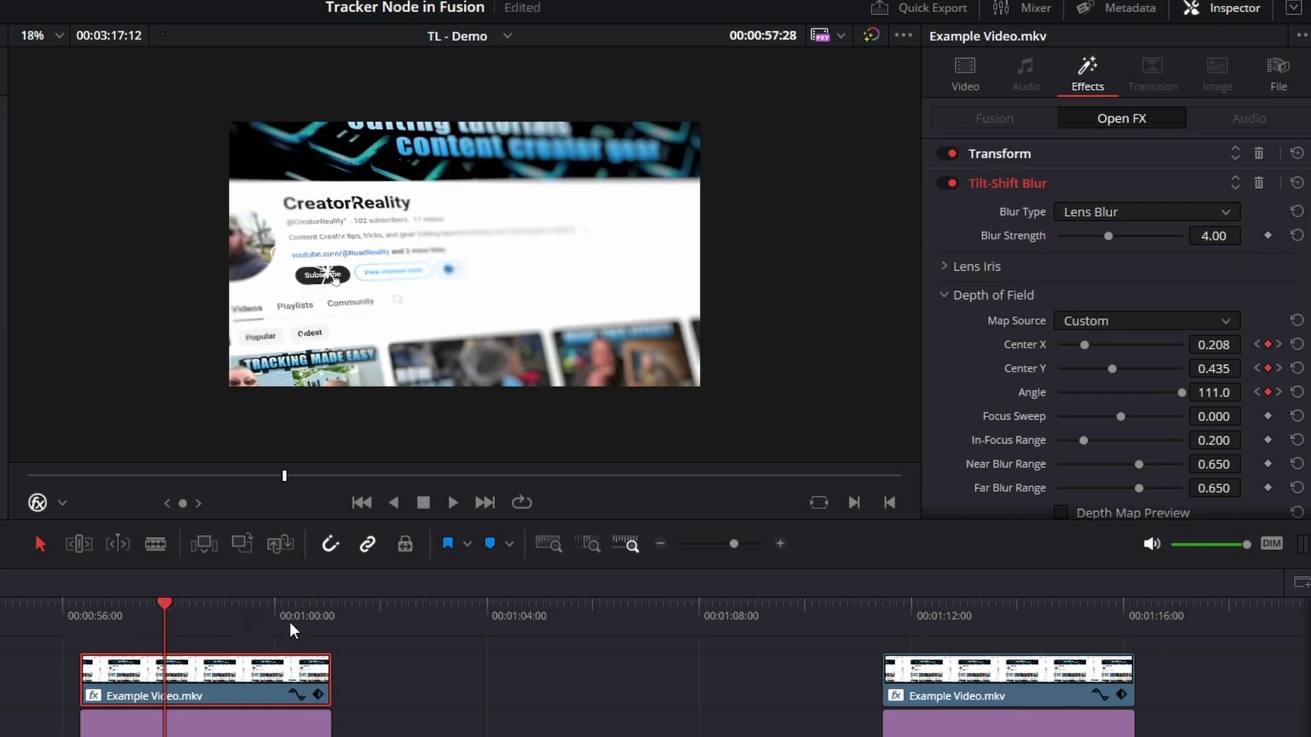
{"action": "left_click", "coordinate": [1279, 344]}
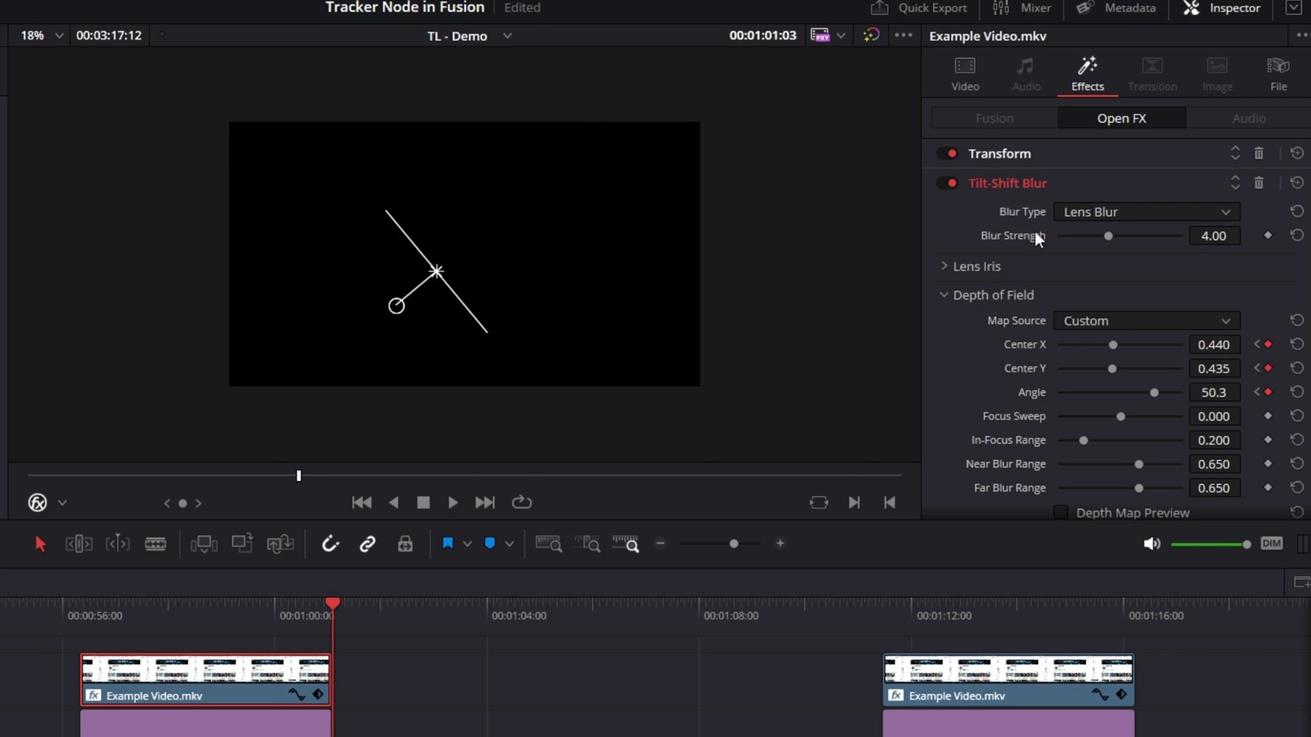
{"action": "left_click", "coordinate": [1076, 186]}
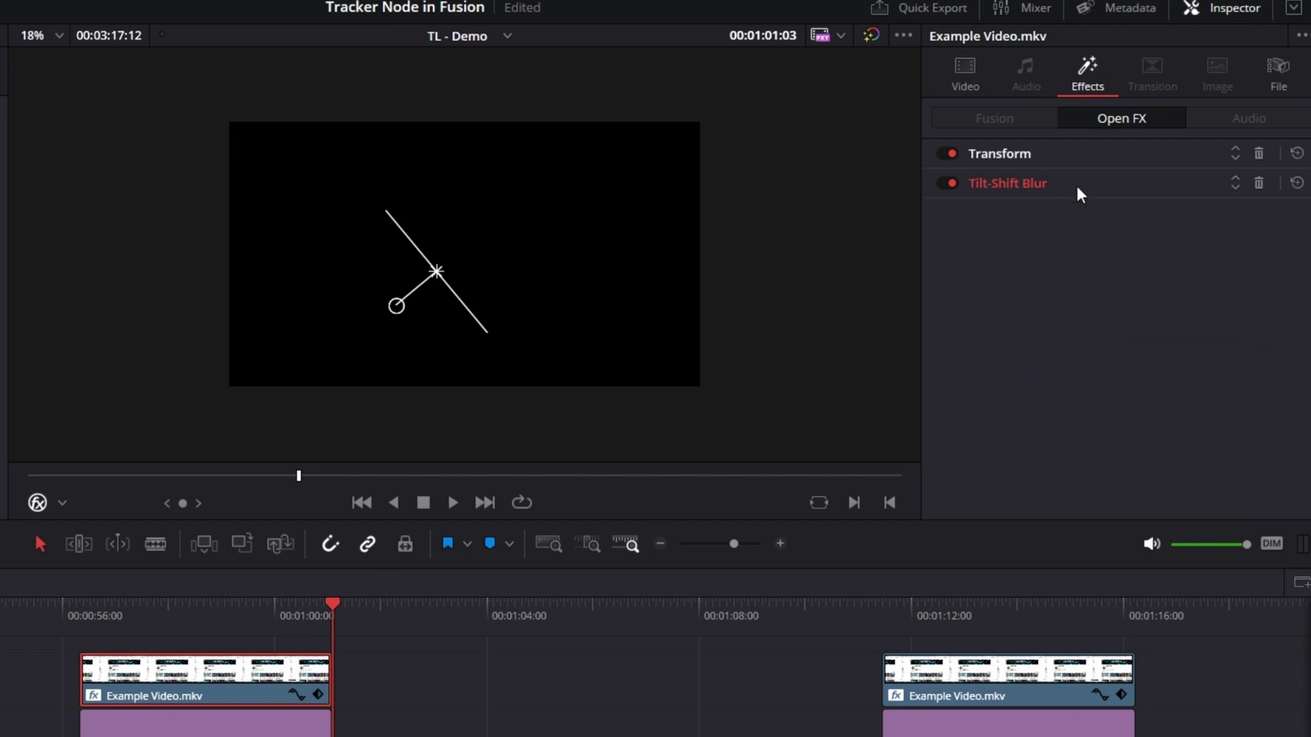
{"action": "left_click", "coordinate": [1101, 154]}
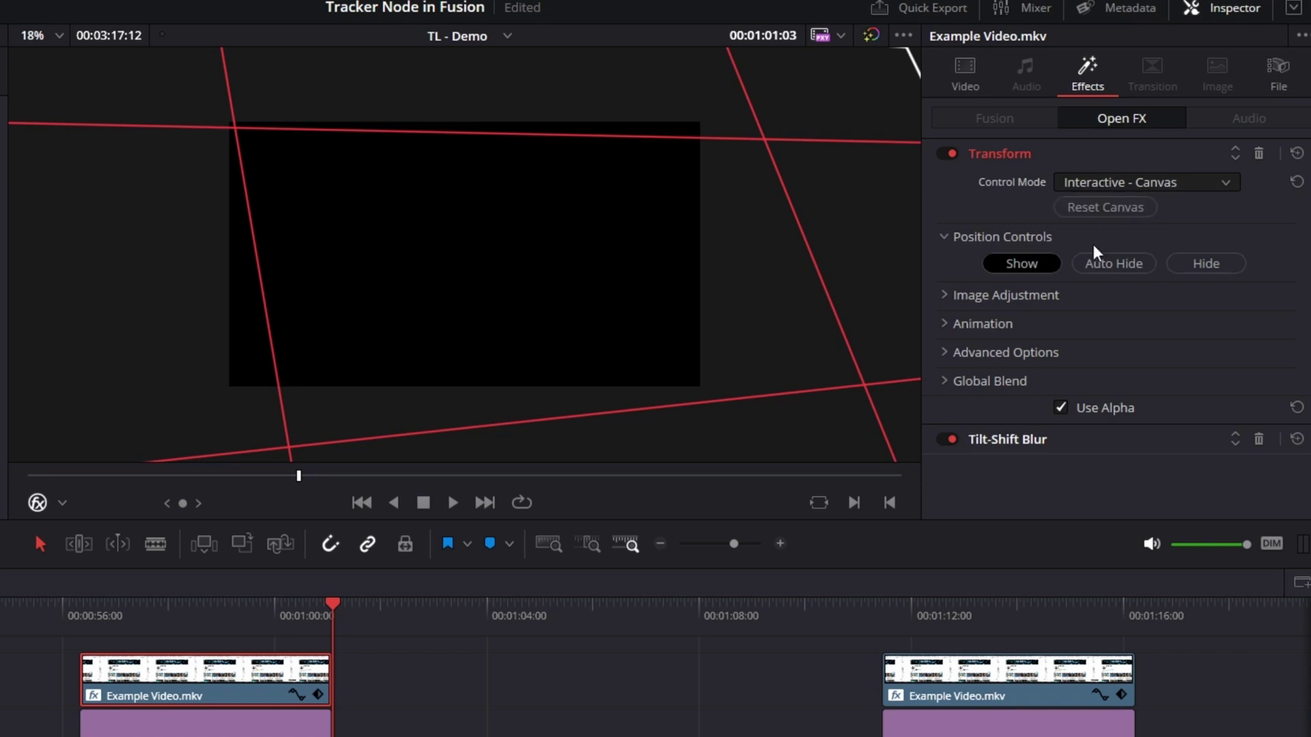
Delete the Transform canvas keyframe at 00:01:00:18 in the Inspector's Animation settings.
{"action": "left_click", "coordinate": [944, 324]}
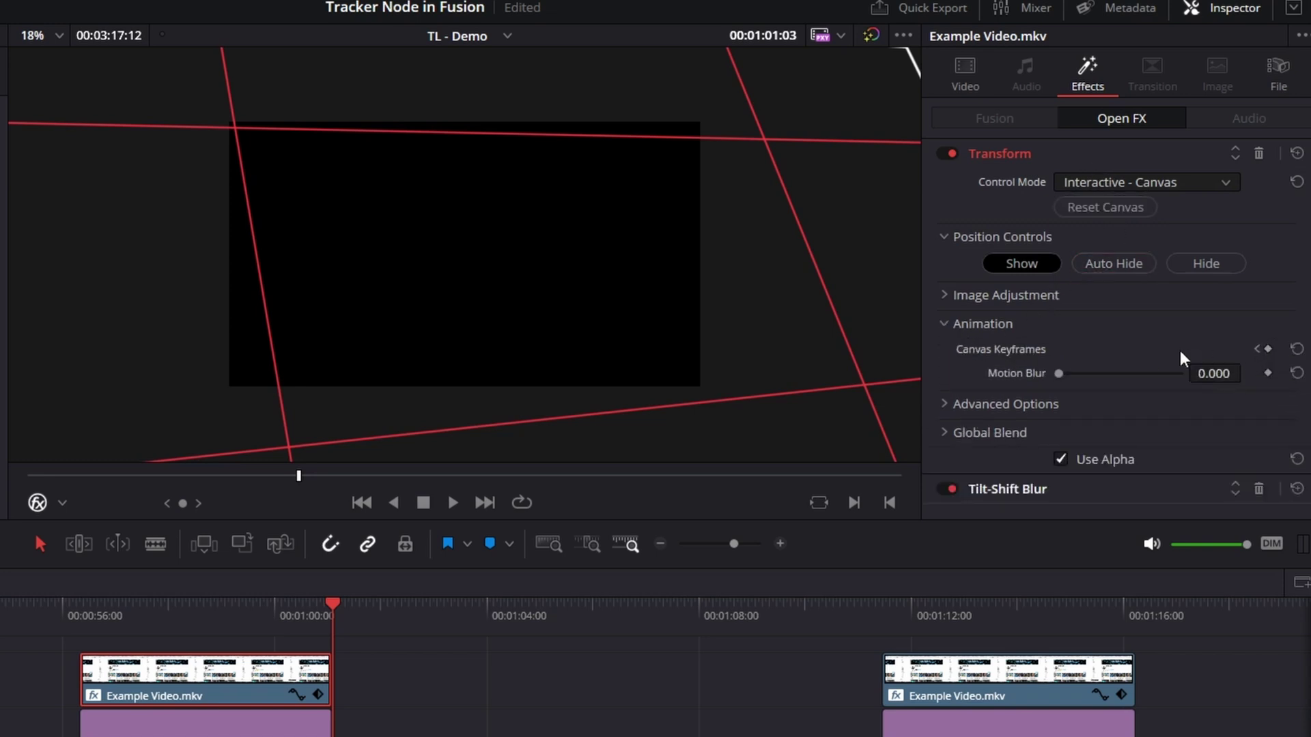
{"action": "left_click", "coordinate": [1267, 349]}
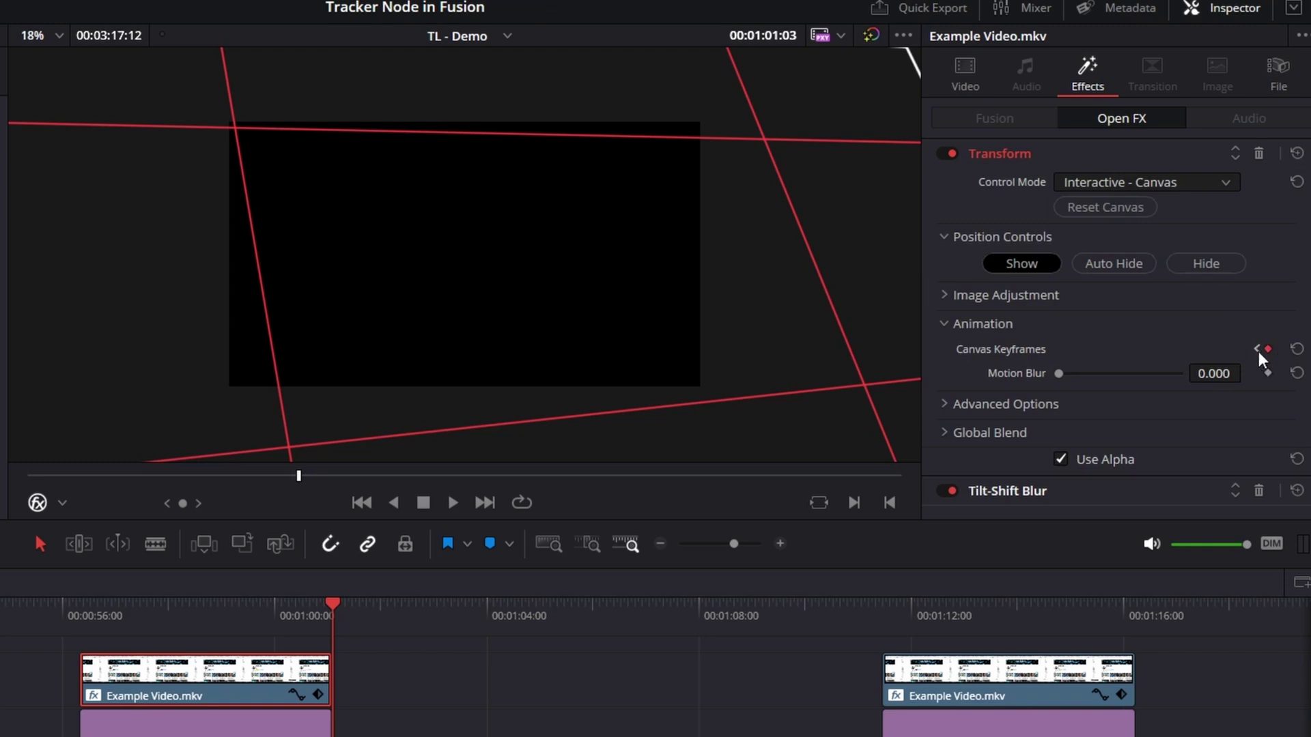
{"action": "left_click", "coordinate": [1255, 348]}
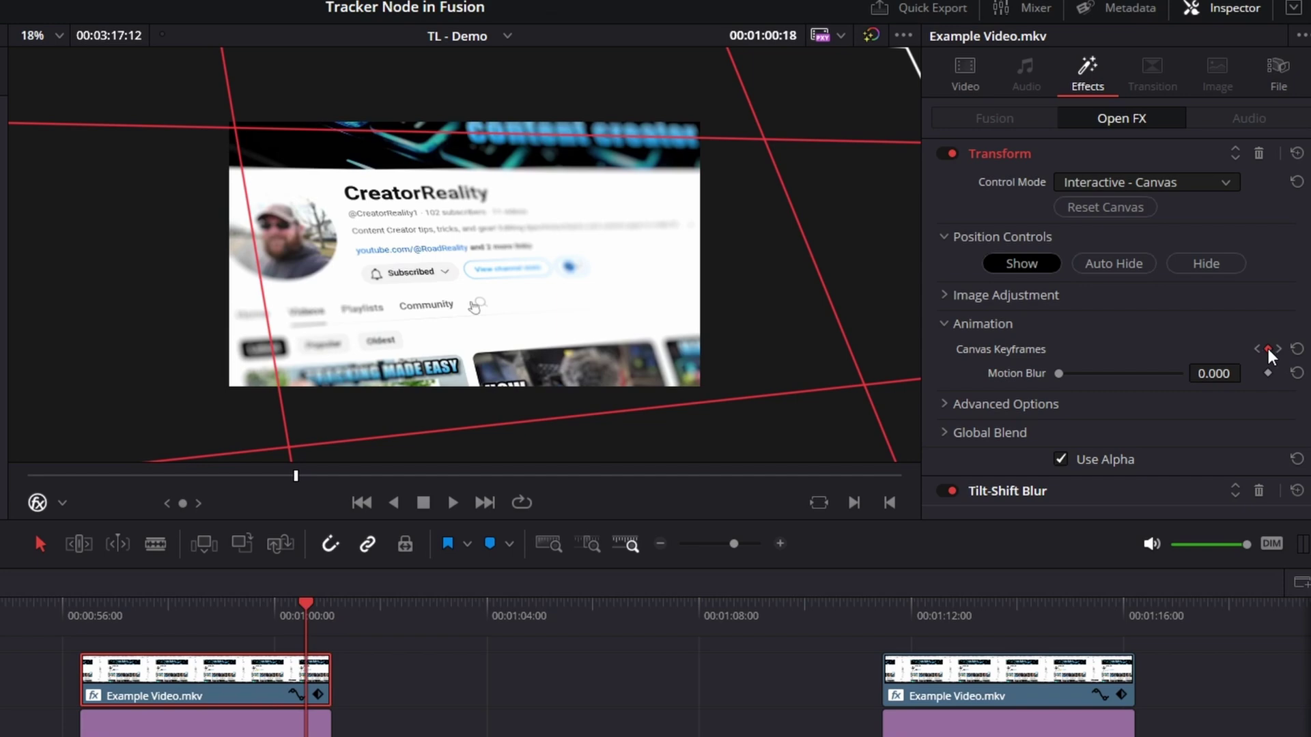
{"action": "left_click", "coordinate": [1268, 348]}
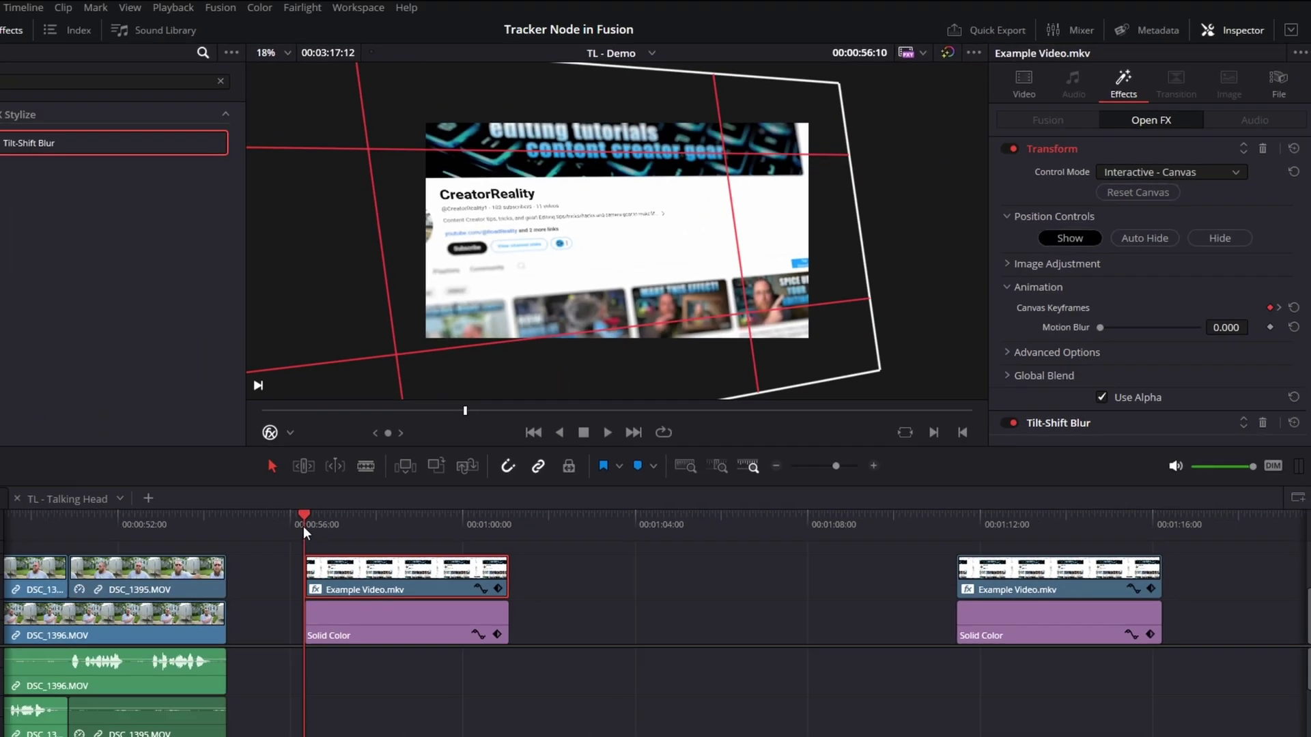
Play the tilted, blurred clip in a full-screen preview.
{"action": "key", "text": "ctrl+f"}
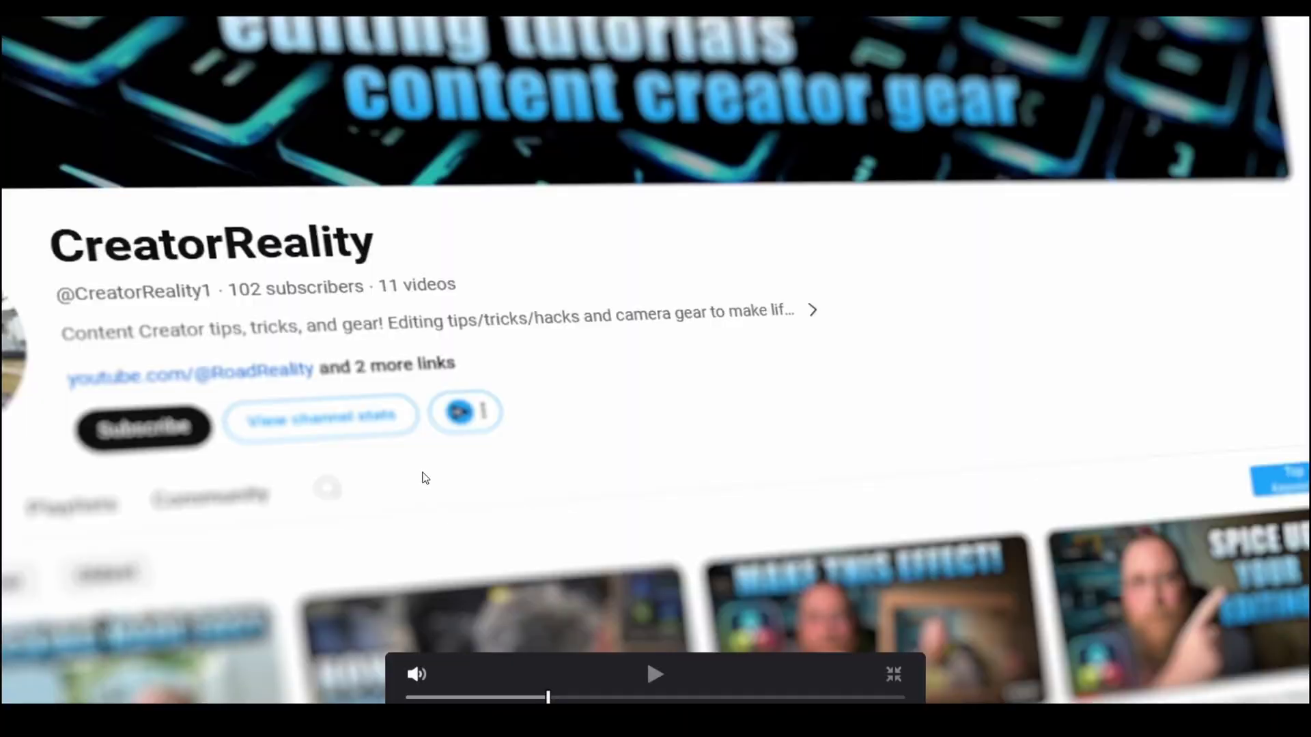
{"action": "key", "text": "space"}
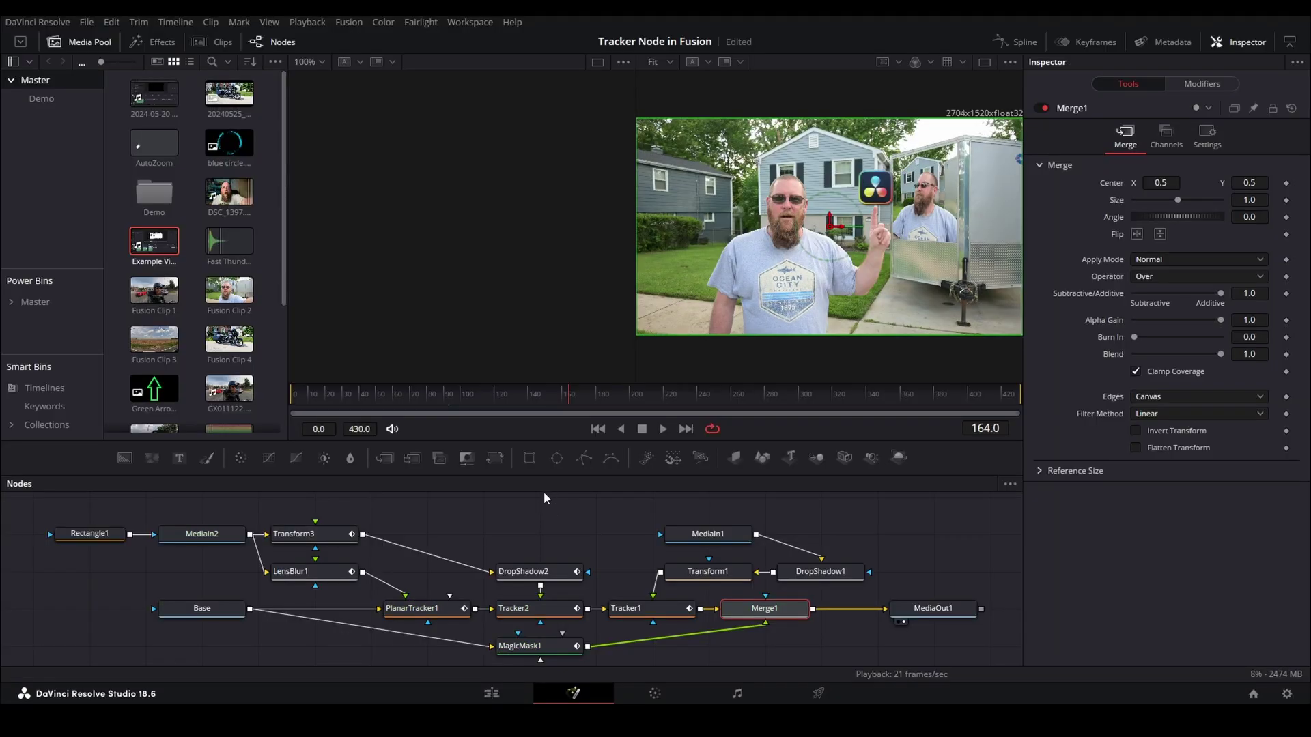
{"action": "left_click", "coordinate": [292, 538]}
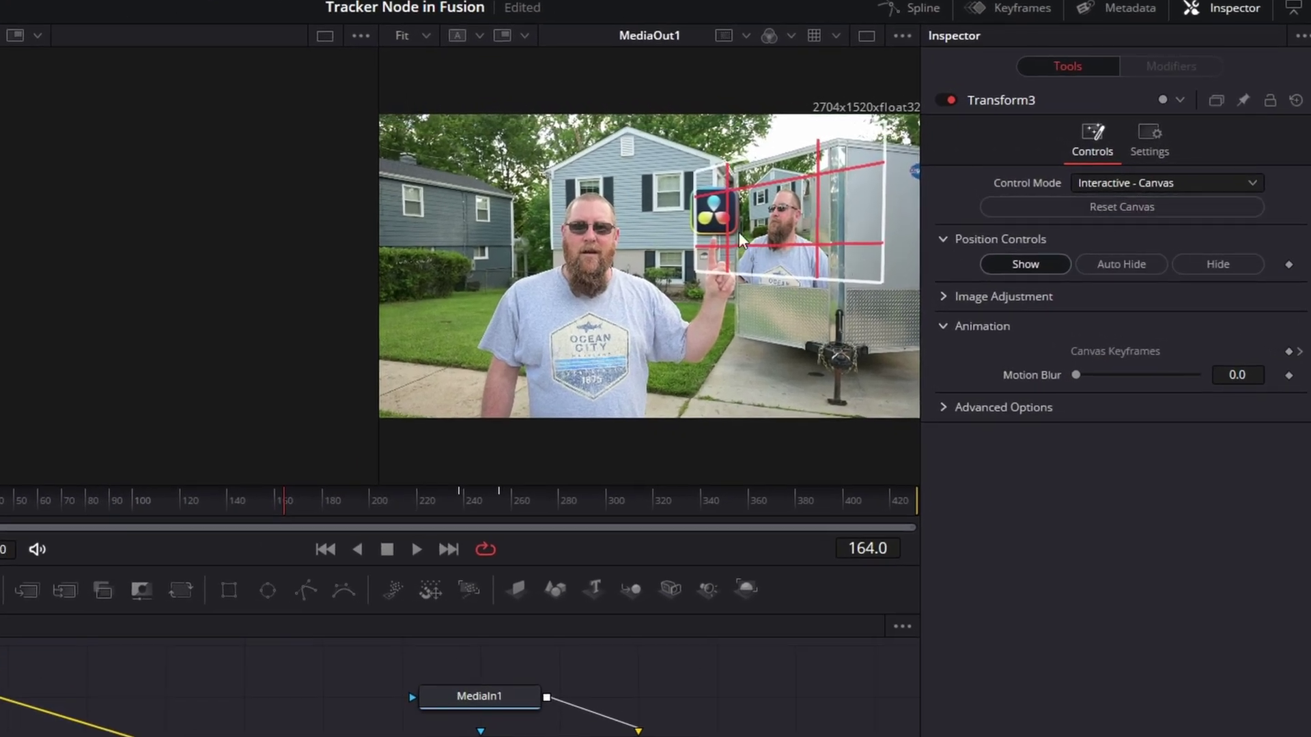
{"action": "scroll", "coordinate": [796, 235], "scroll_direction": "up", "scroll_amount": 5}
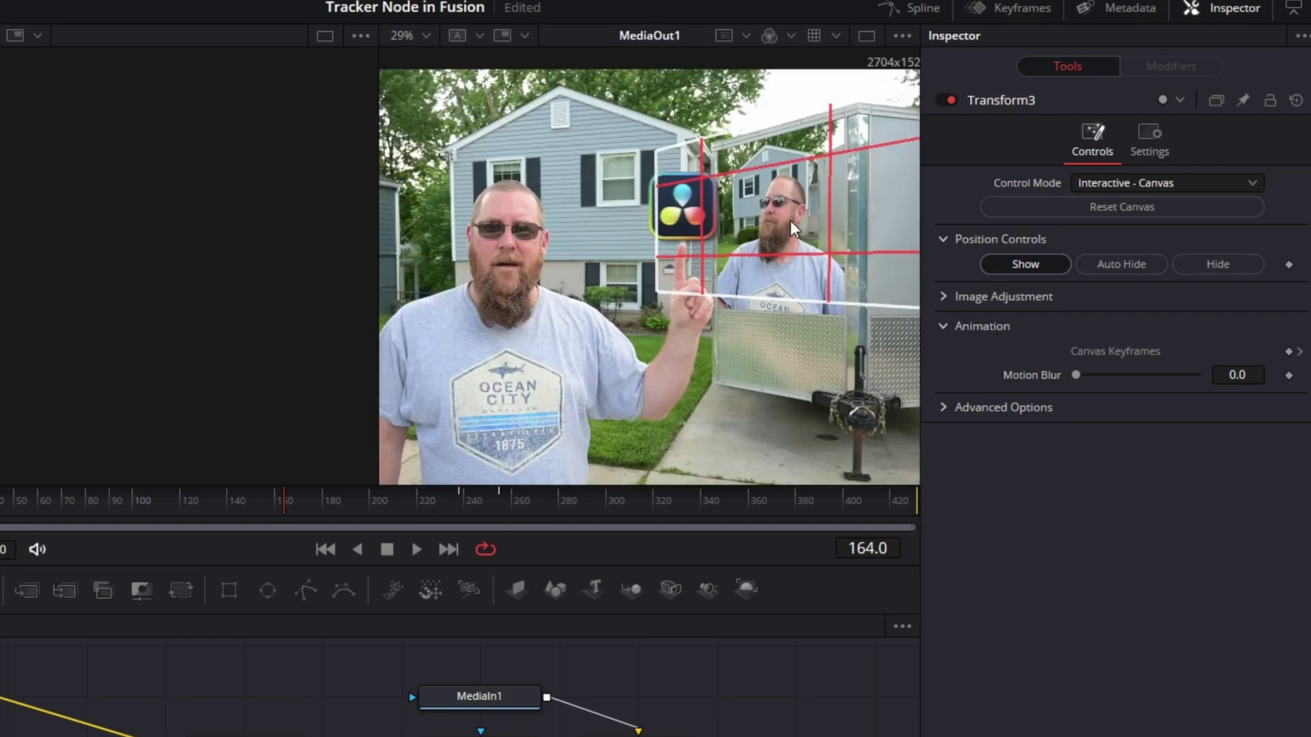
{"action": "scroll", "coordinate": [795, 229], "scroll_direction": "down", "scroll_amount": 3}
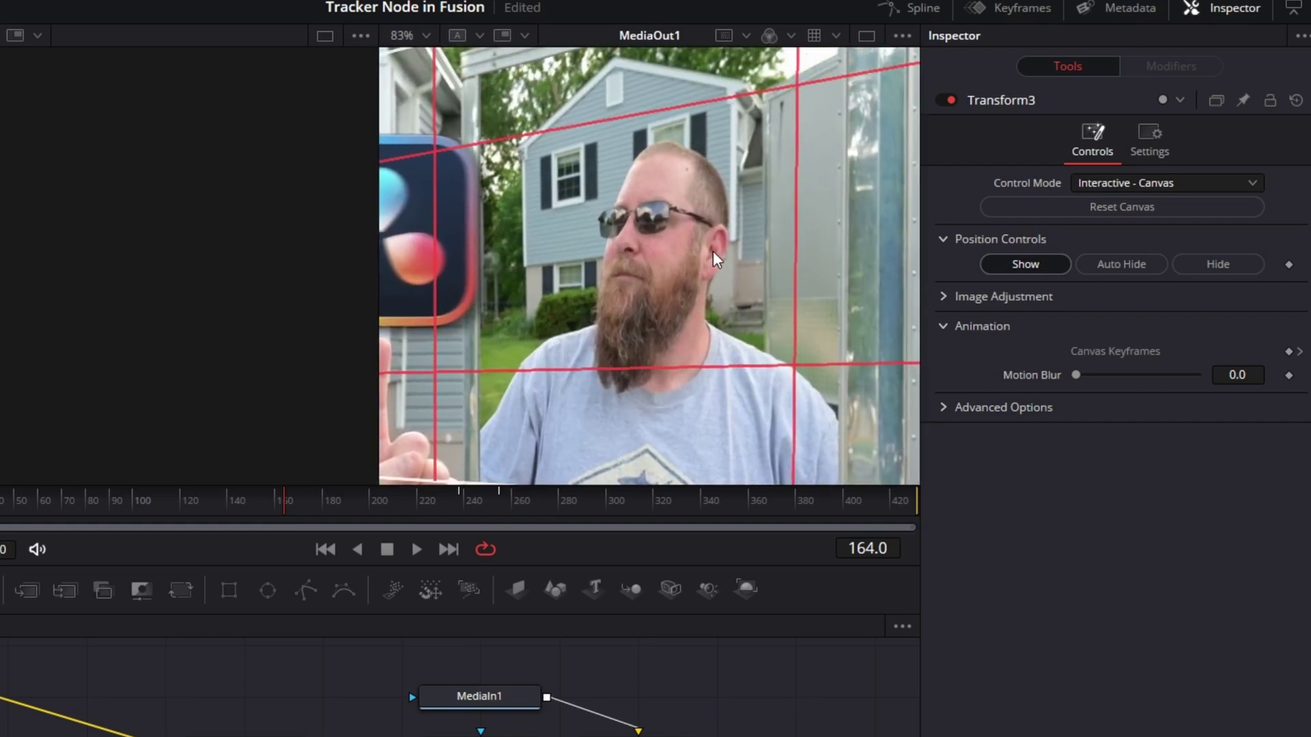
{"action": "left_click_drag", "start_coordinate": [763, 257], "coordinate": [730, 270]}
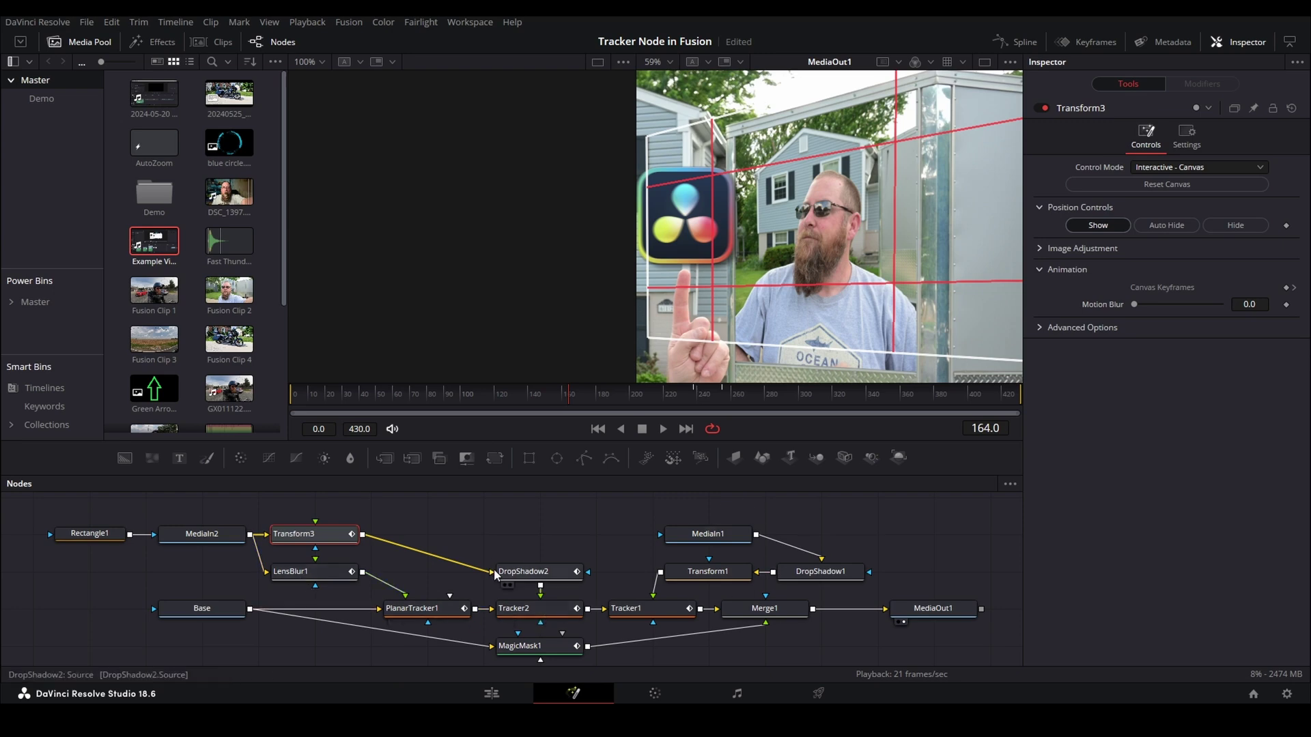
Load MediaIn2 into the left viewer, then inspect the Rectangle1, MediaIn2 and Transform3 settings.
{"action": "left_click", "coordinate": [215, 540]}
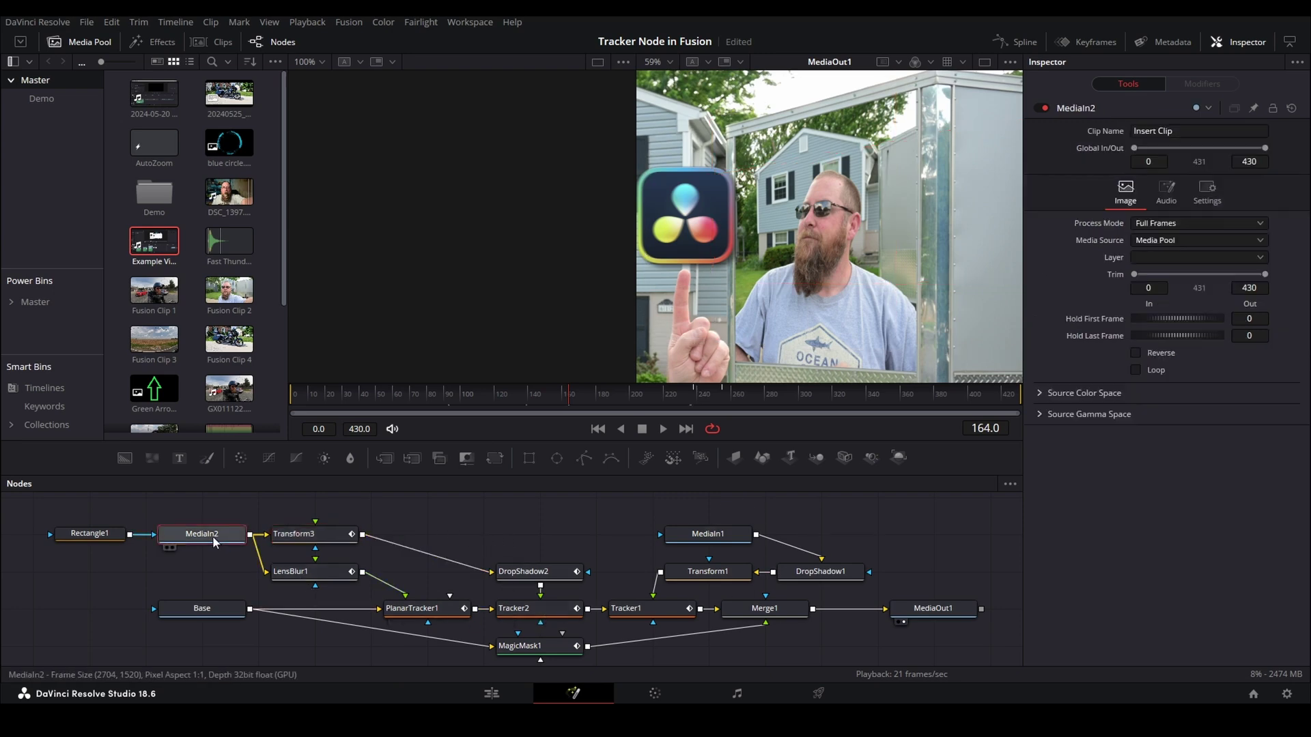
{"action": "key", "text": "1"}
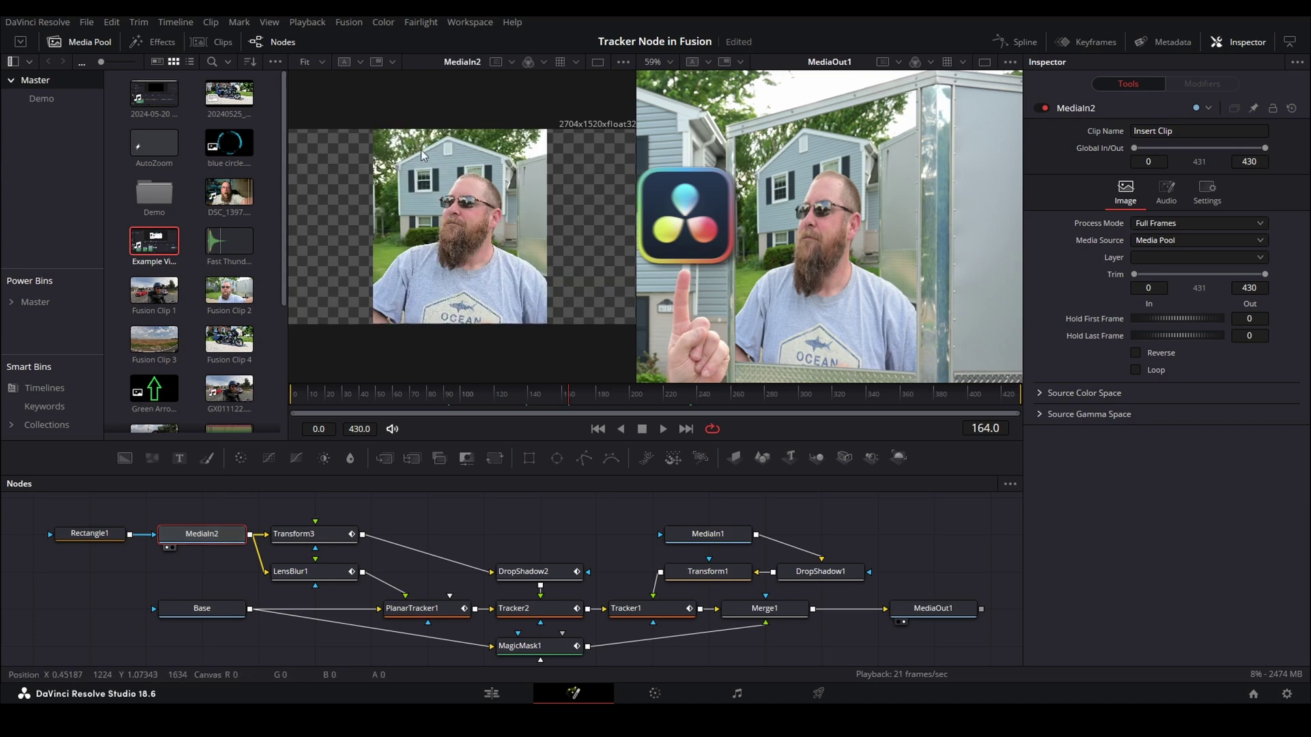
{"action": "left_click", "coordinate": [89, 535]}
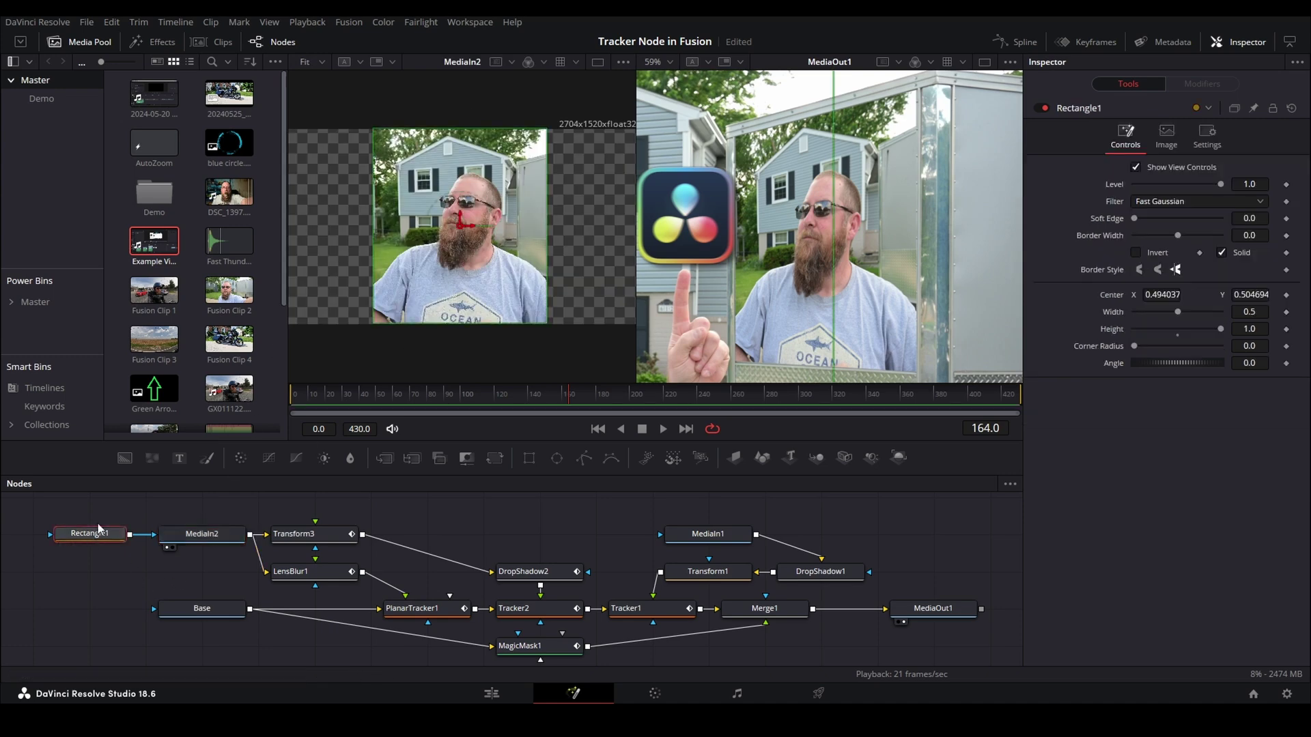
{"action": "left_click", "coordinate": [192, 540]}
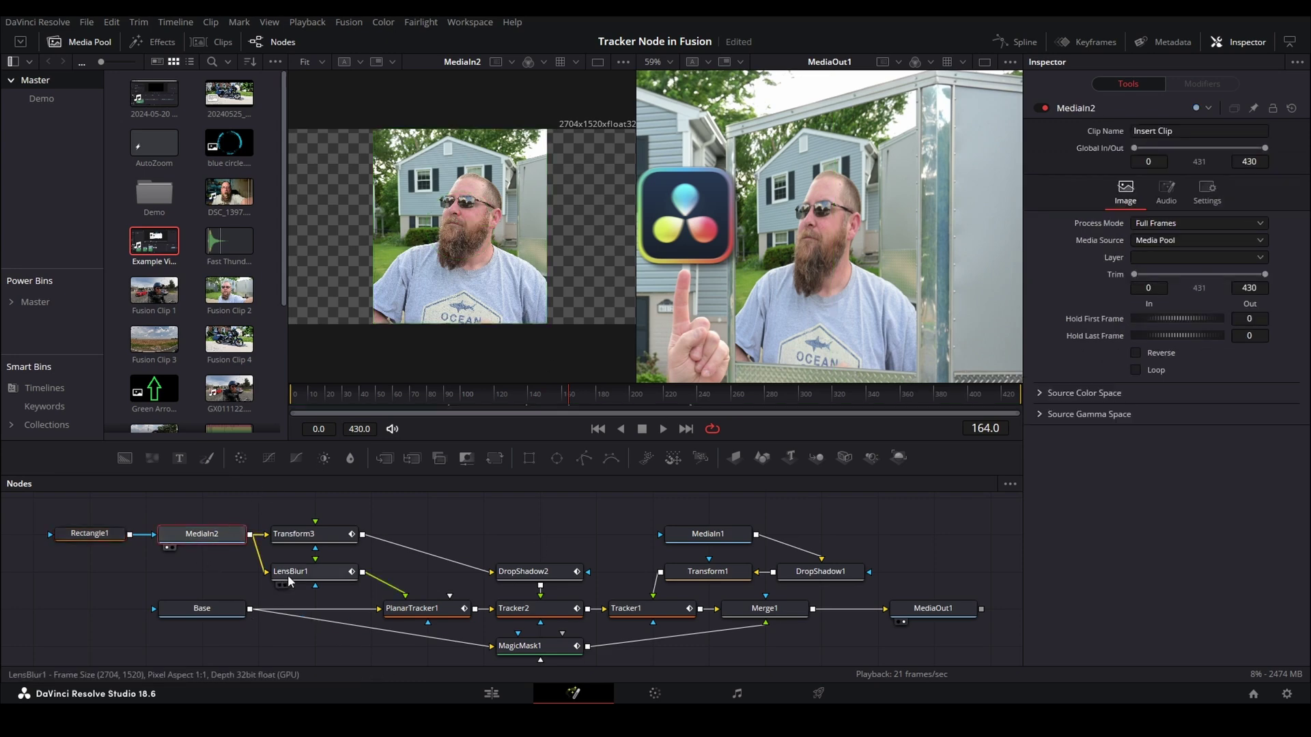
{"action": "left_click", "coordinate": [330, 536]}
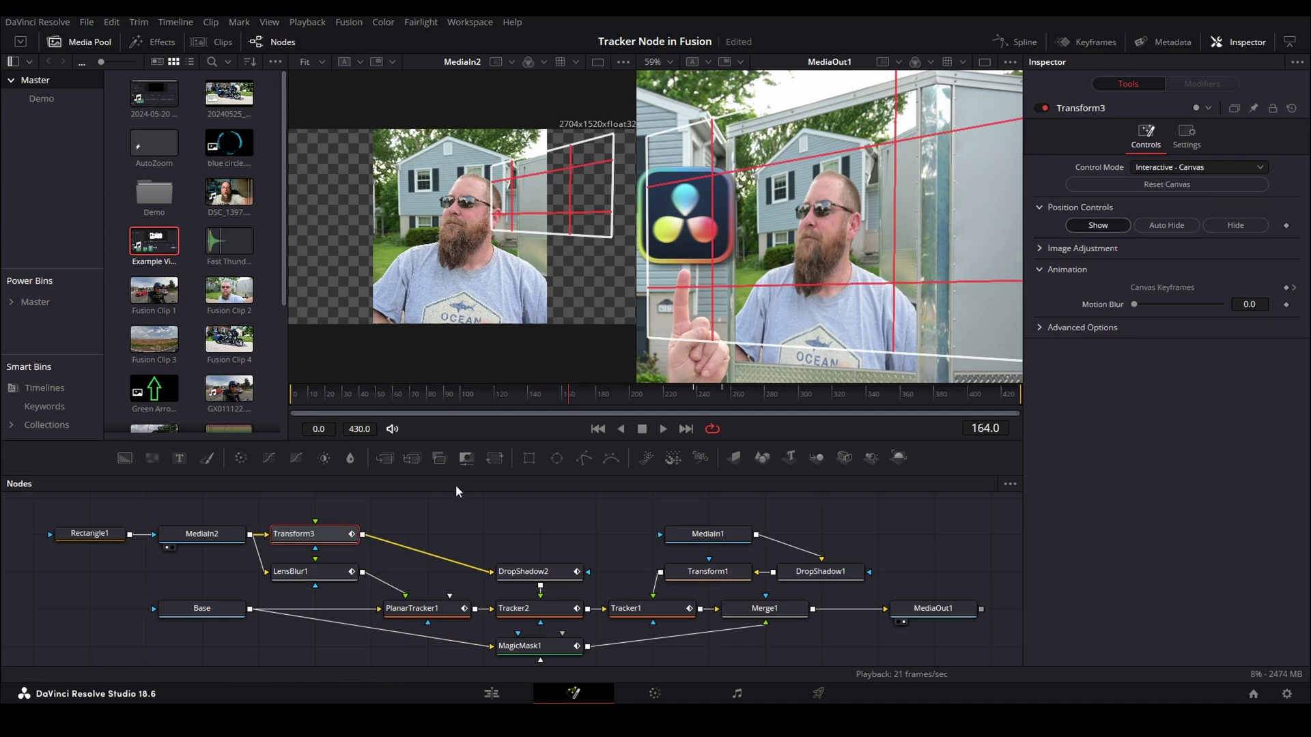
{"action": "left_click", "coordinate": [485, 529]}
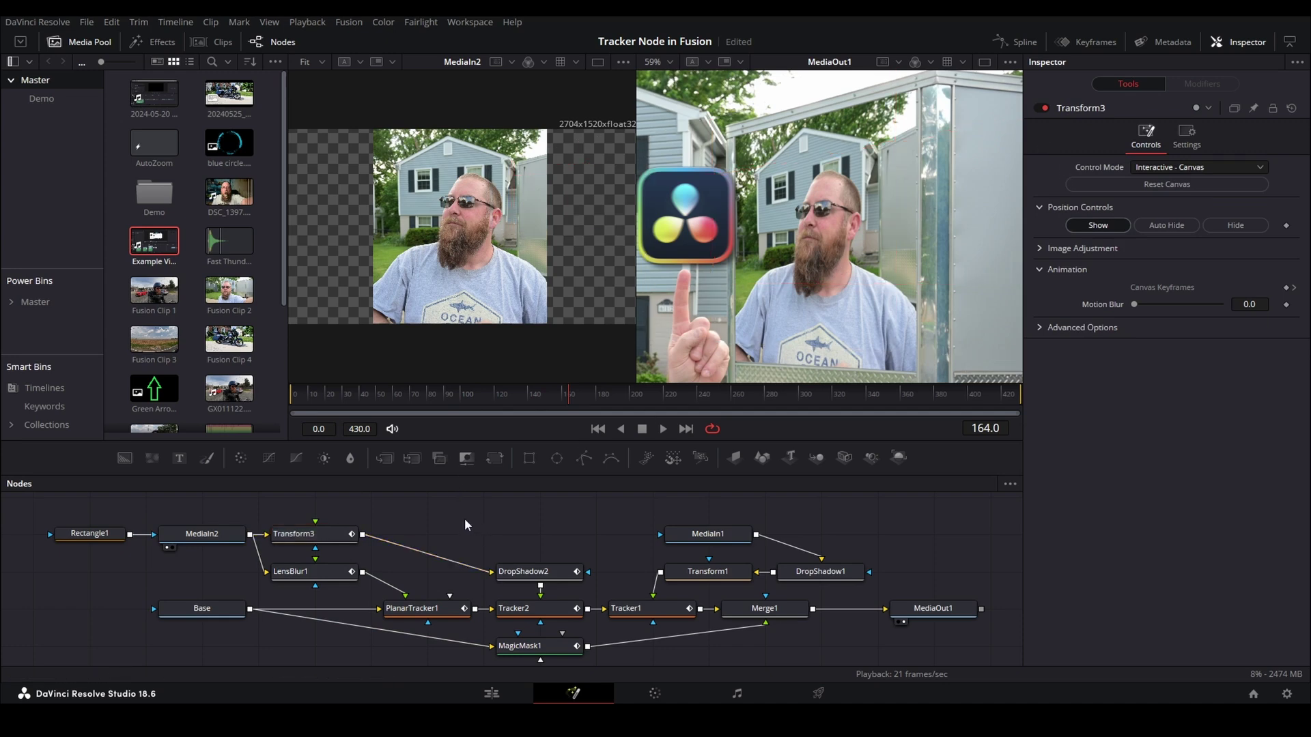
{"action": "key", "text": "shift+space"}
{"action": "type", "text": "transfor"}
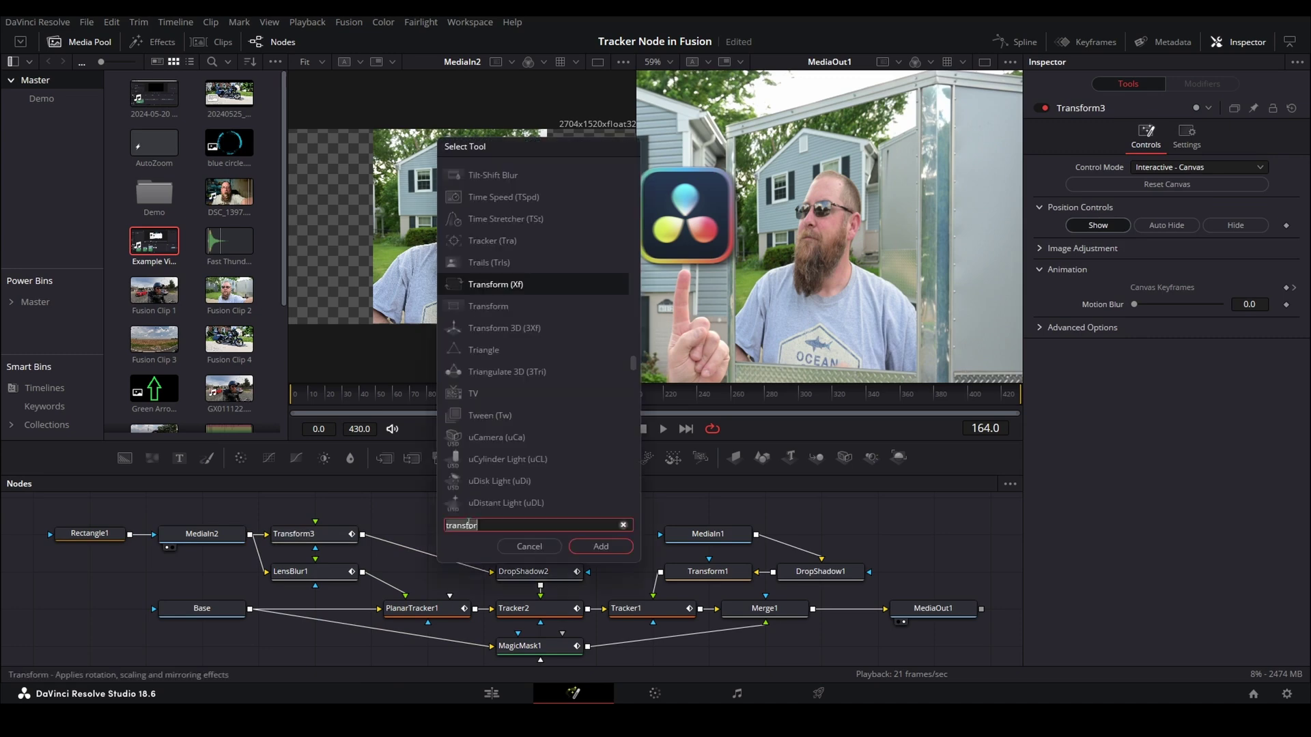
{"action": "key", "text": "BackSpace"}
{"action": "key", "text": "BackSpace"}
{"action": "key", "text": "BackSpace"}
{"action": "key", "text": "BackSpace"}
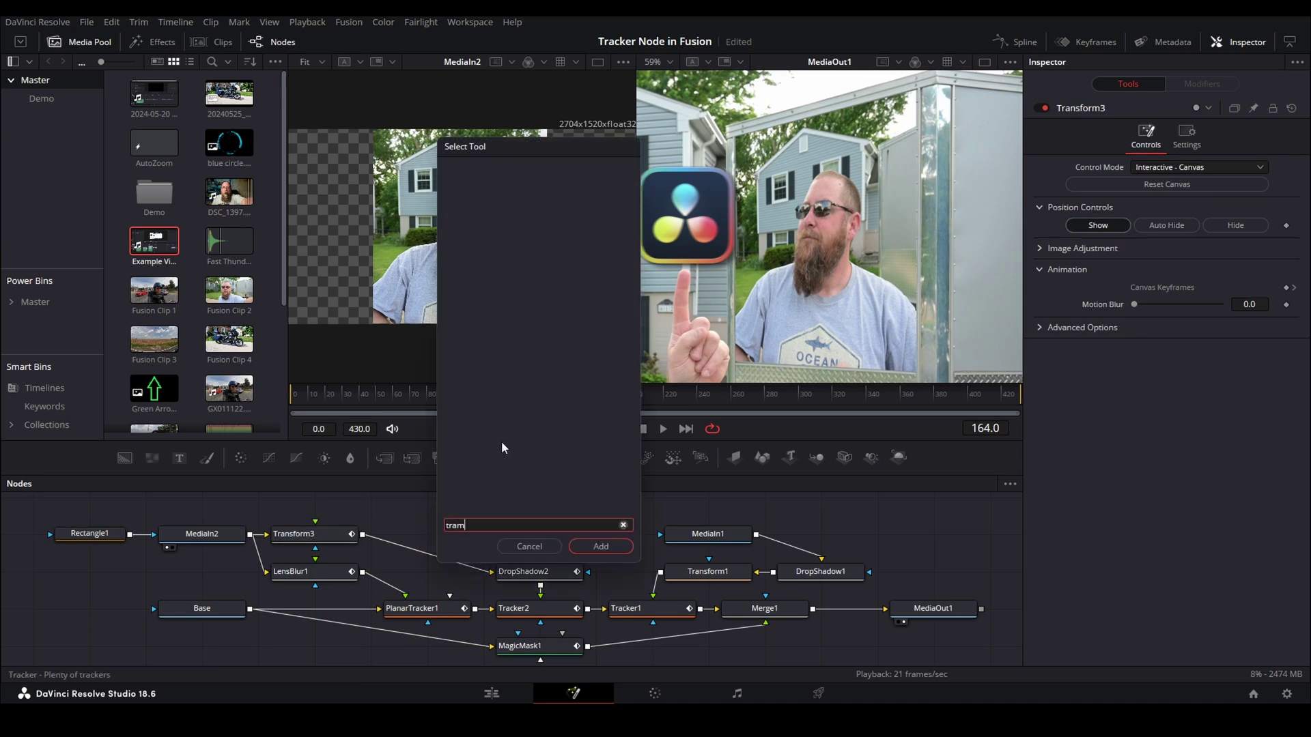
{"action": "type", "text": "sform"}
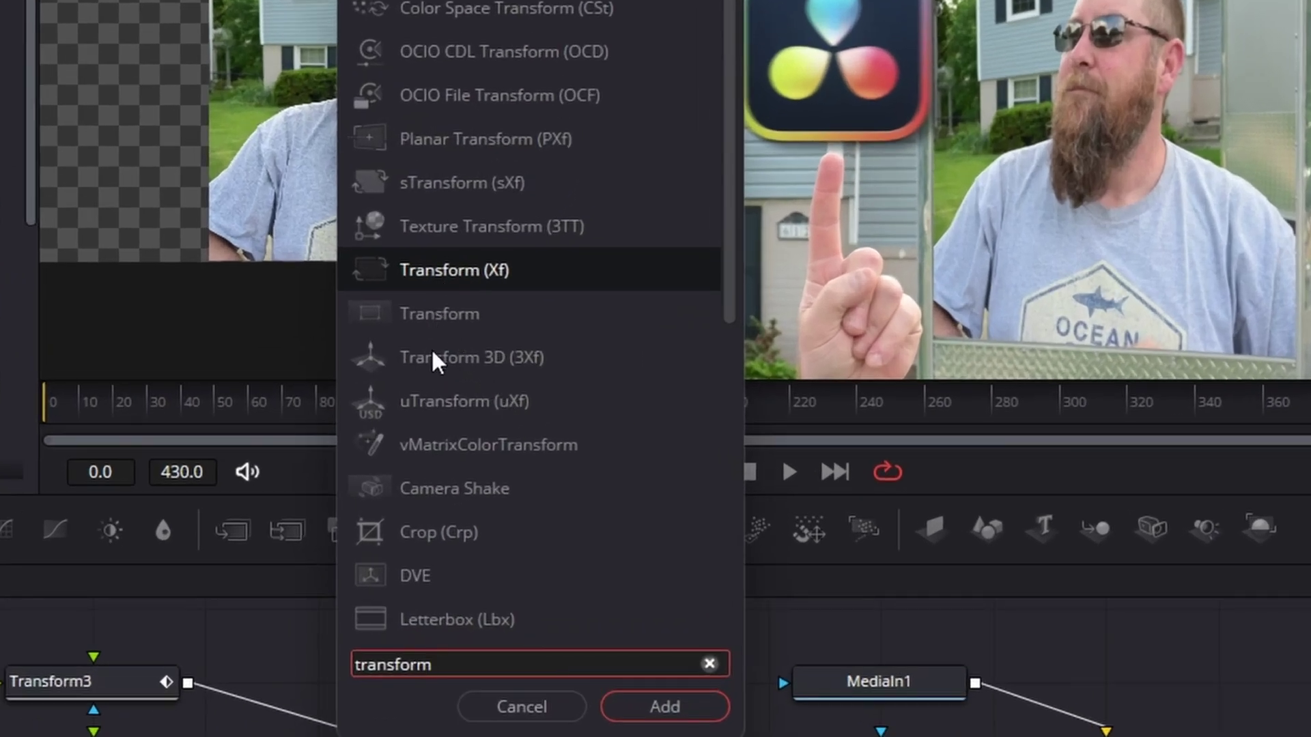
{"action": "left_click", "coordinate": [456, 317]}
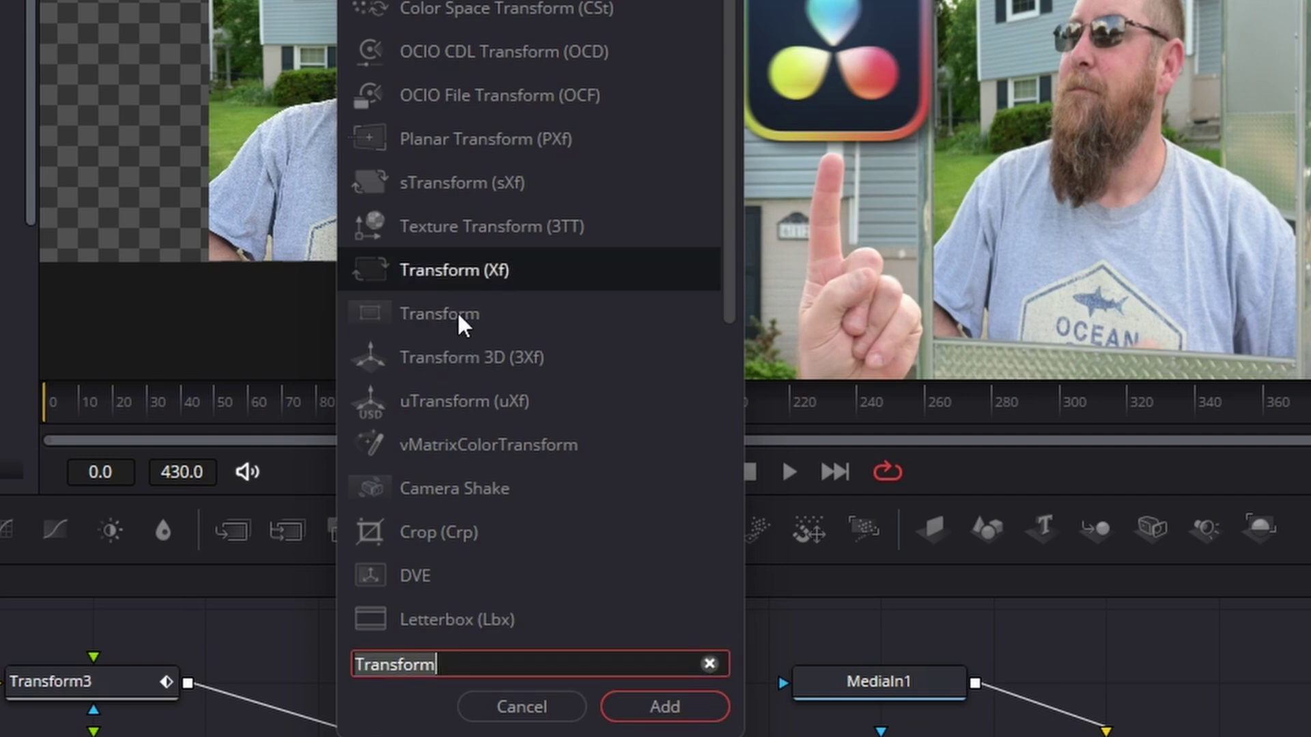
{"action": "left_click", "coordinate": [449, 309]}
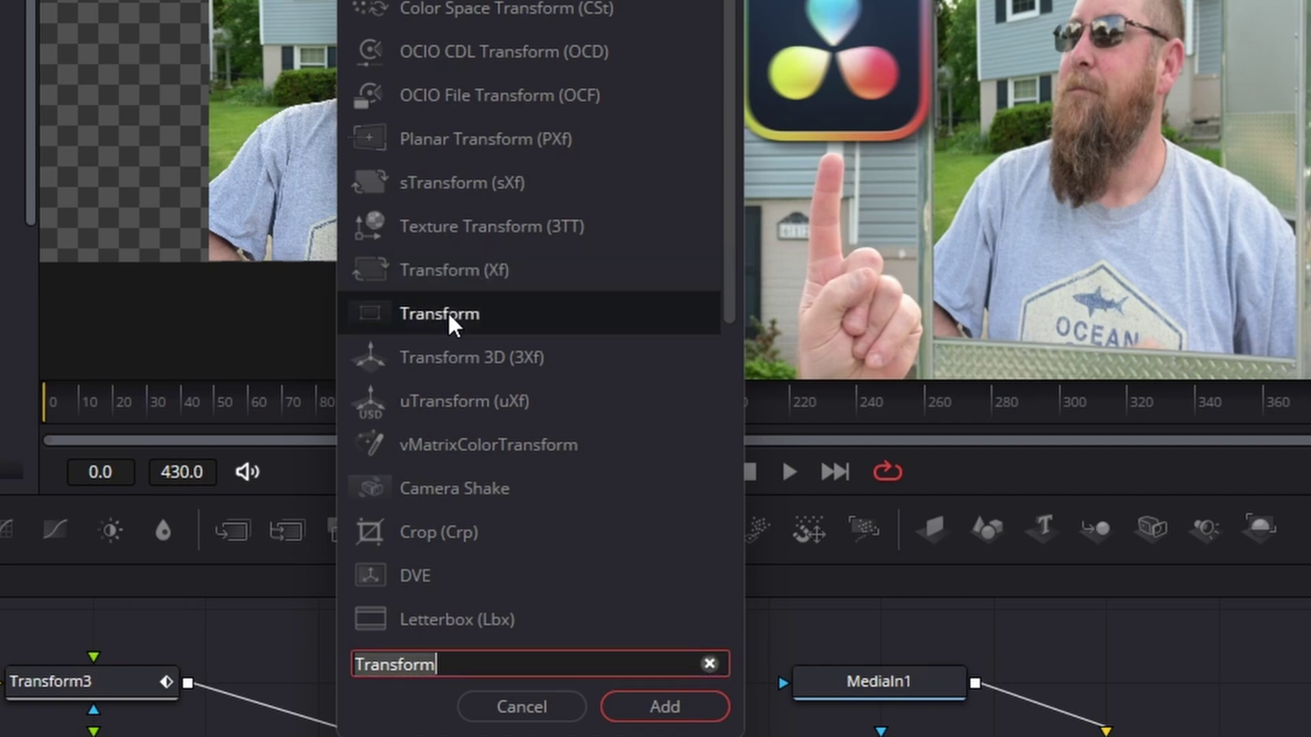
{"action": "left_click", "coordinate": [648, 711]}
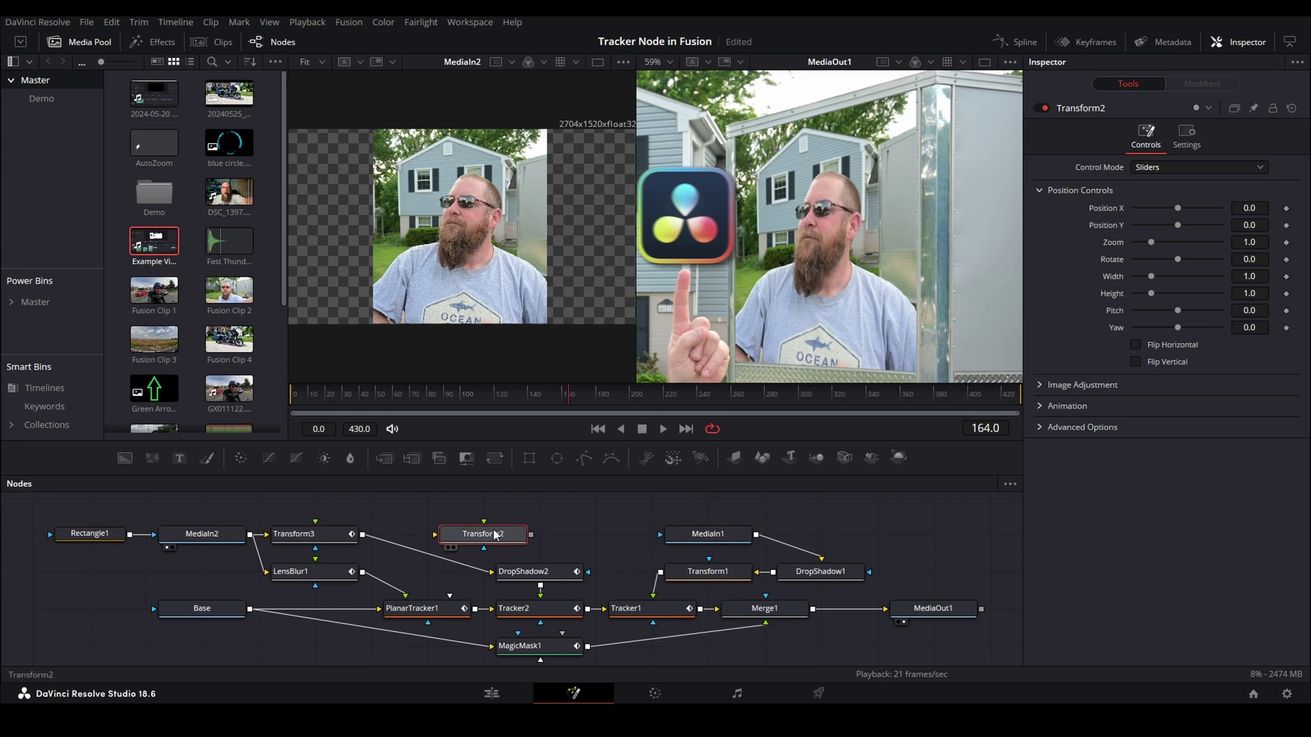
{"action": "key", "text": "Delete"}
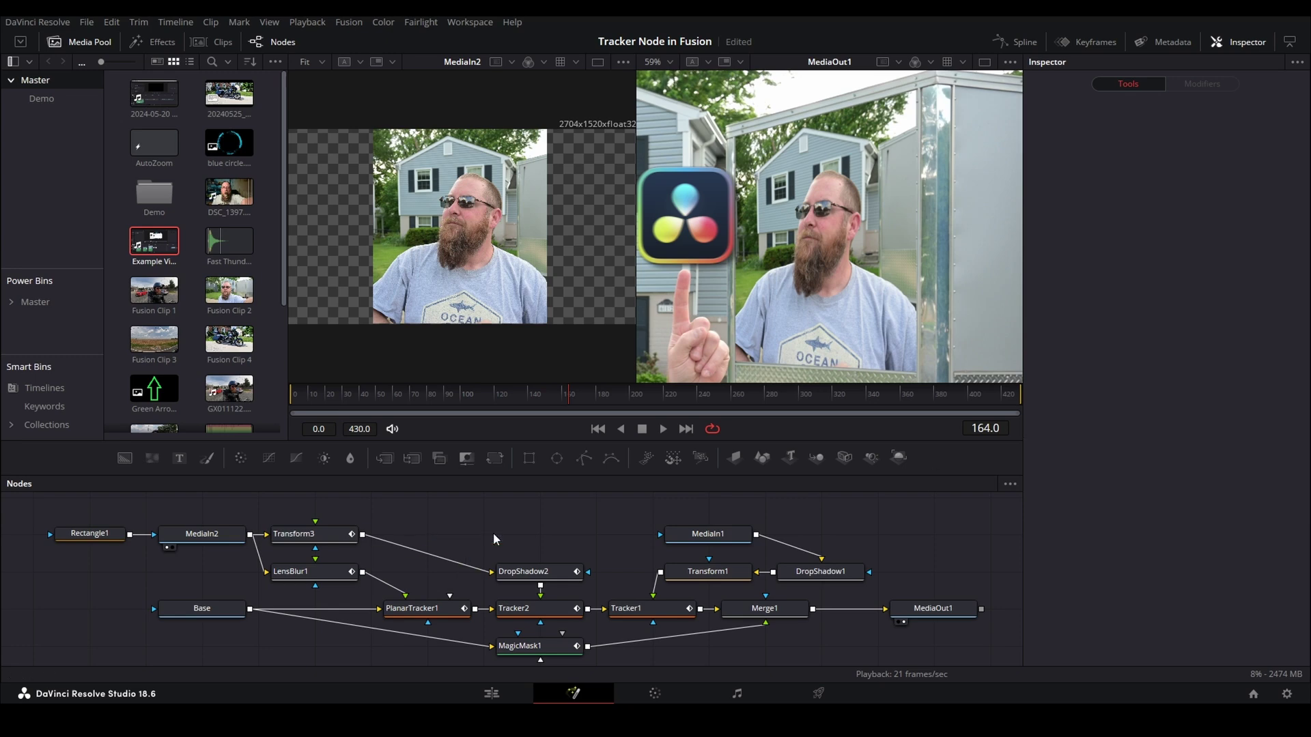
Save the project and review Transform3's keyframes from the tilted frame 238 to about frame 240.
{"action": "left_click", "coordinate": [333, 533]}
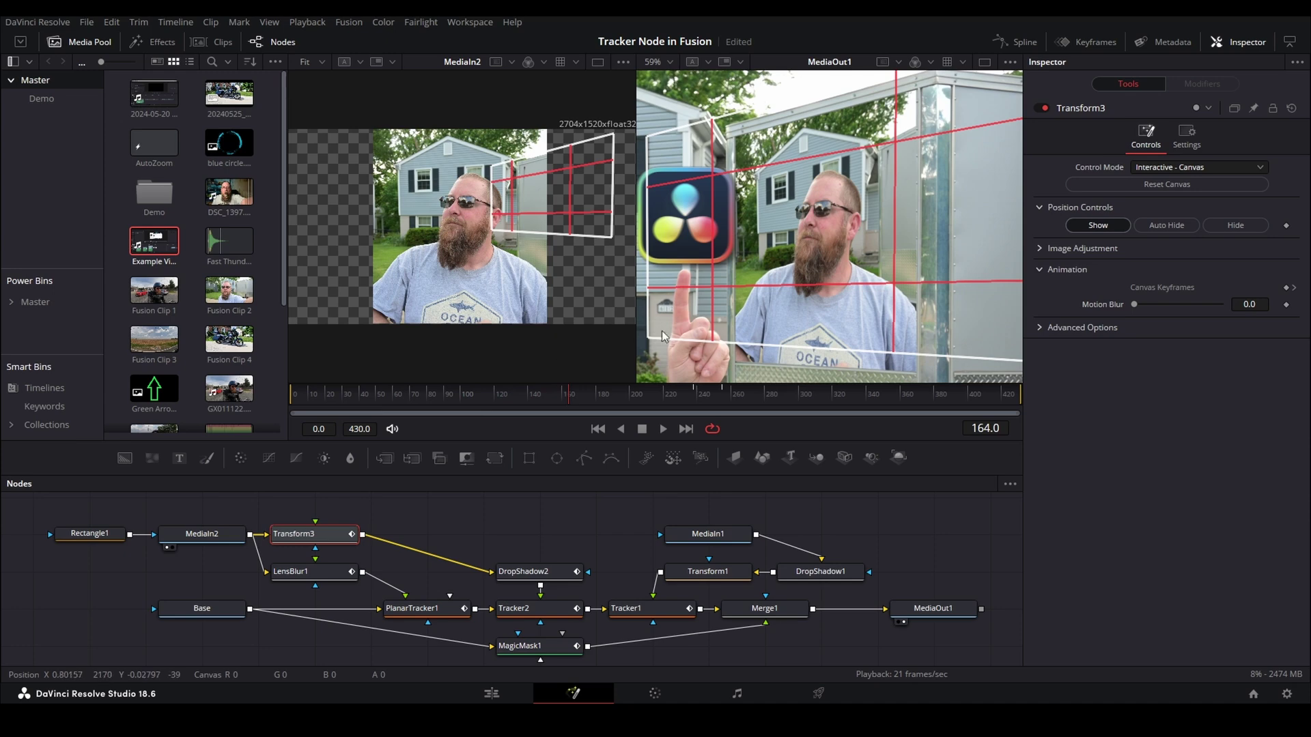
{"action": "key", "text": "ctrl+s"}
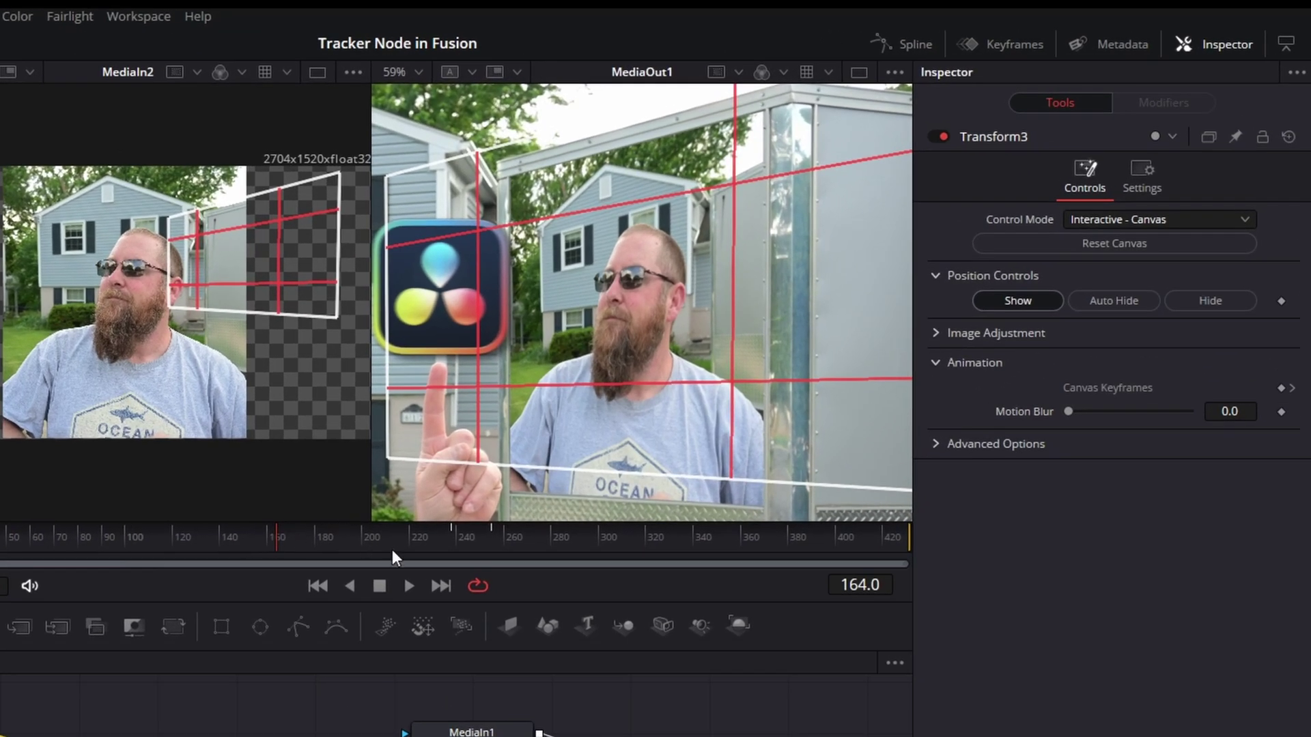
{"action": "left_click", "coordinate": [452, 534]}
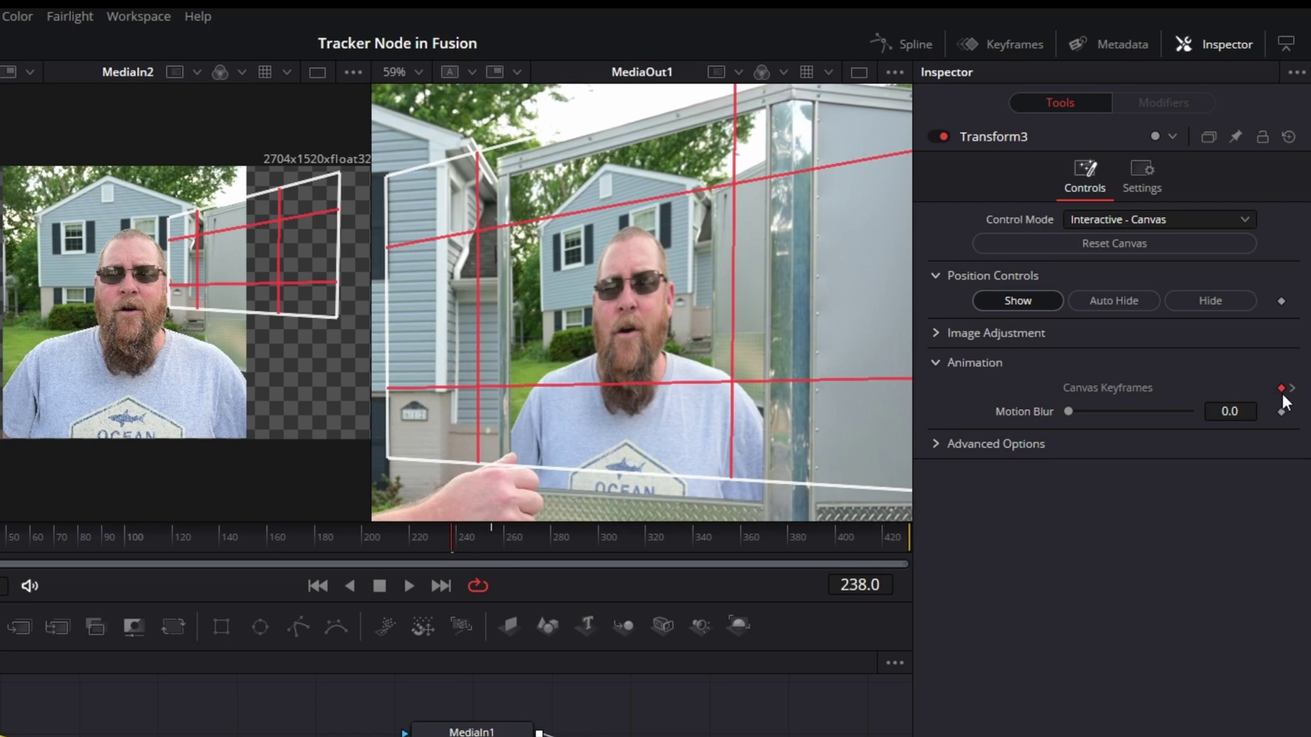
{"action": "left_click", "coordinate": [493, 530]}
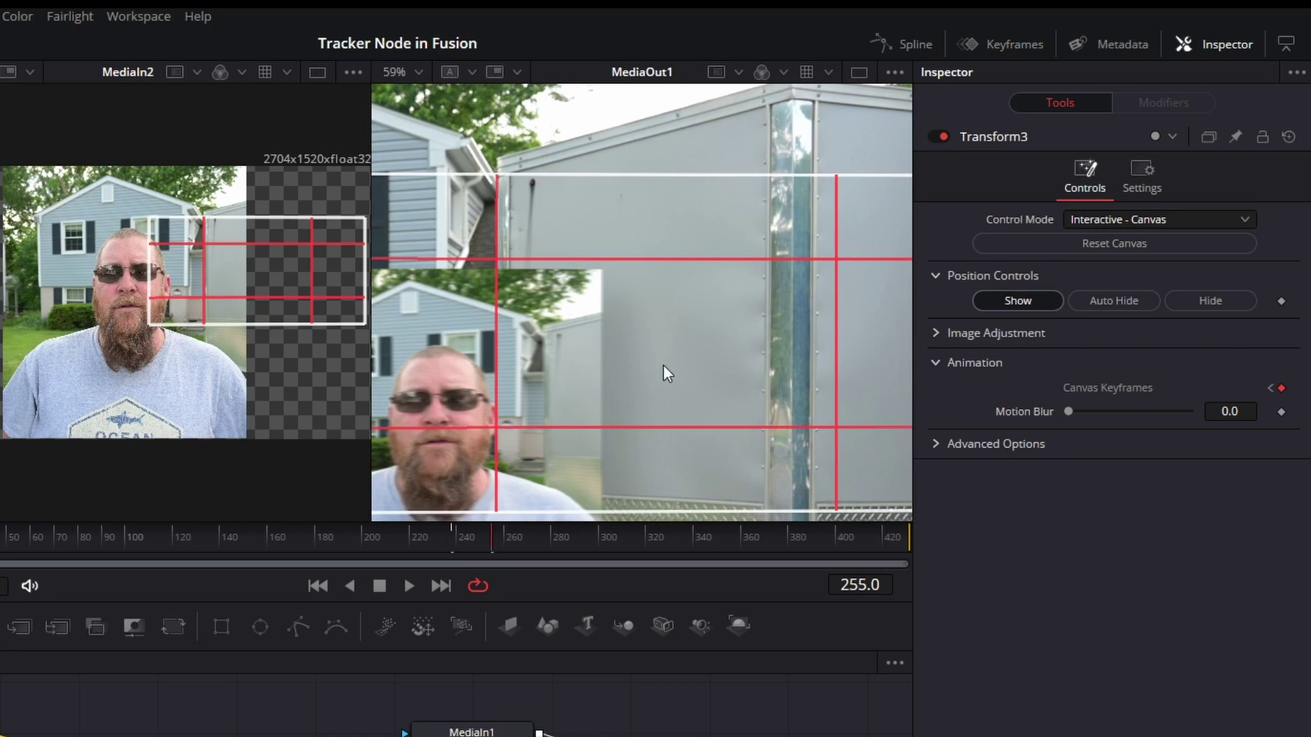
{"action": "scroll", "coordinate": [674, 354], "scroll_direction": "down", "scroll_amount": 5}
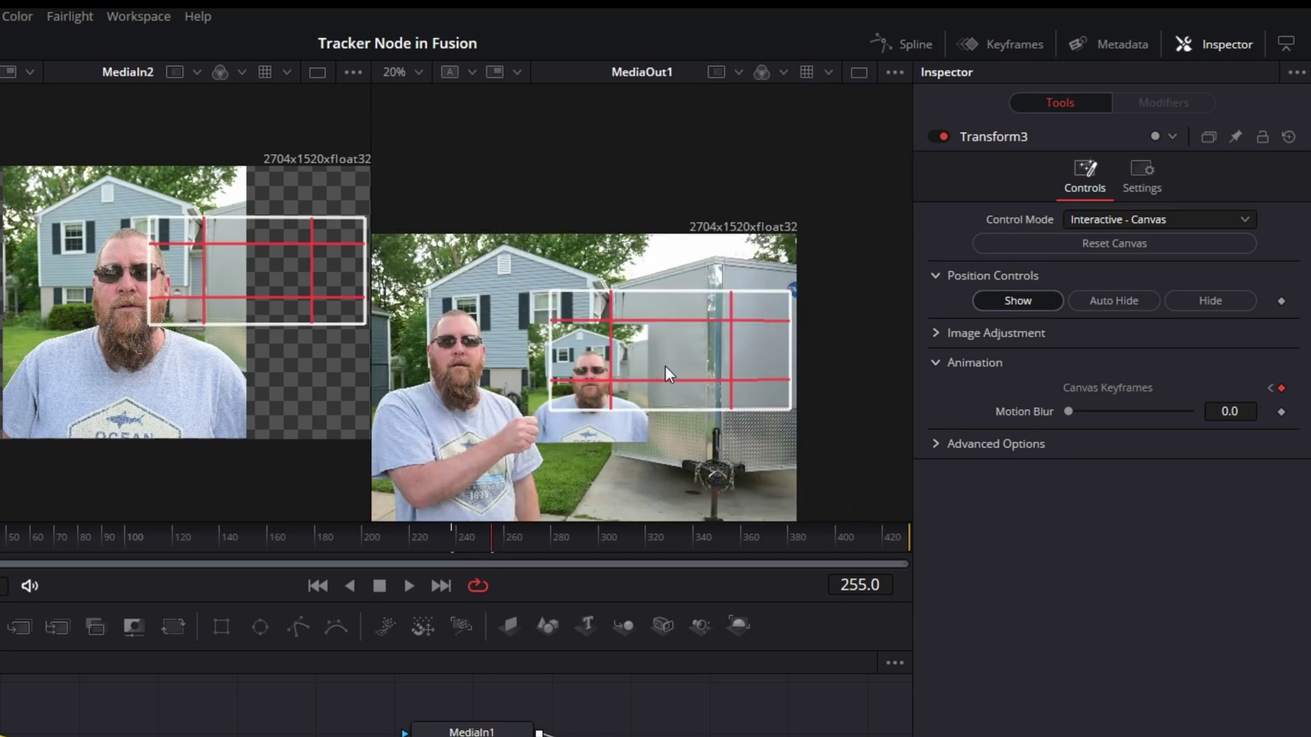
{"action": "left_click_drag", "start_coordinate": [453, 534], "coordinate": [478, 551]}
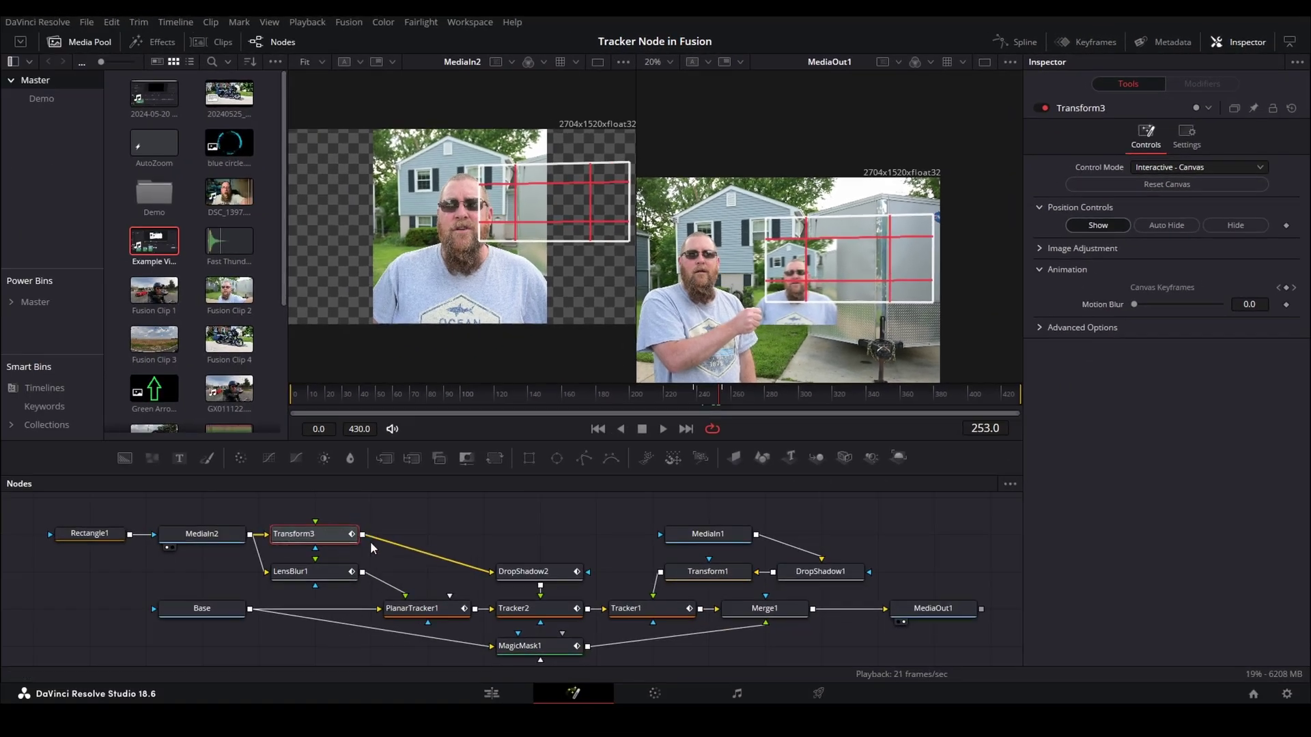
{"action": "left_click", "coordinate": [539, 577]}
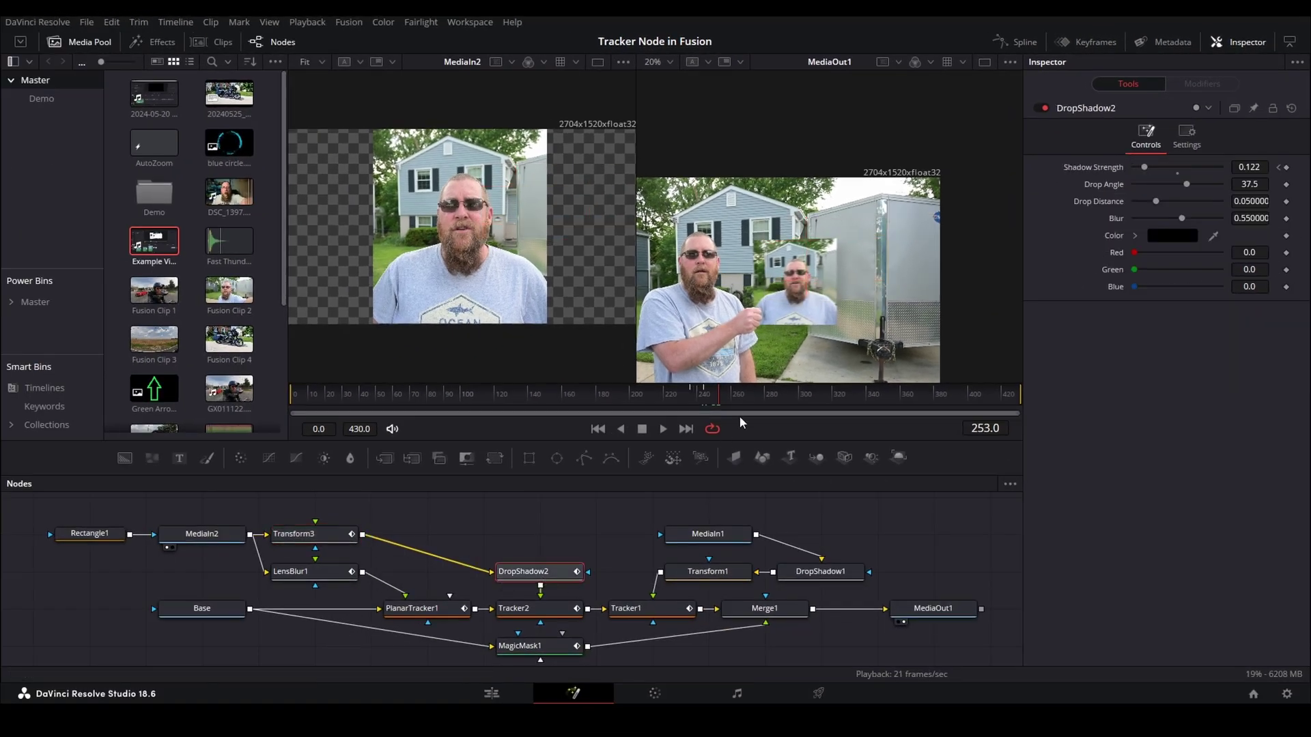
Compare DropShadow2 Shadow Strength at frame 236 (0.0) and frame 244 (0.122).
{"action": "left_click", "coordinate": [691, 392]}
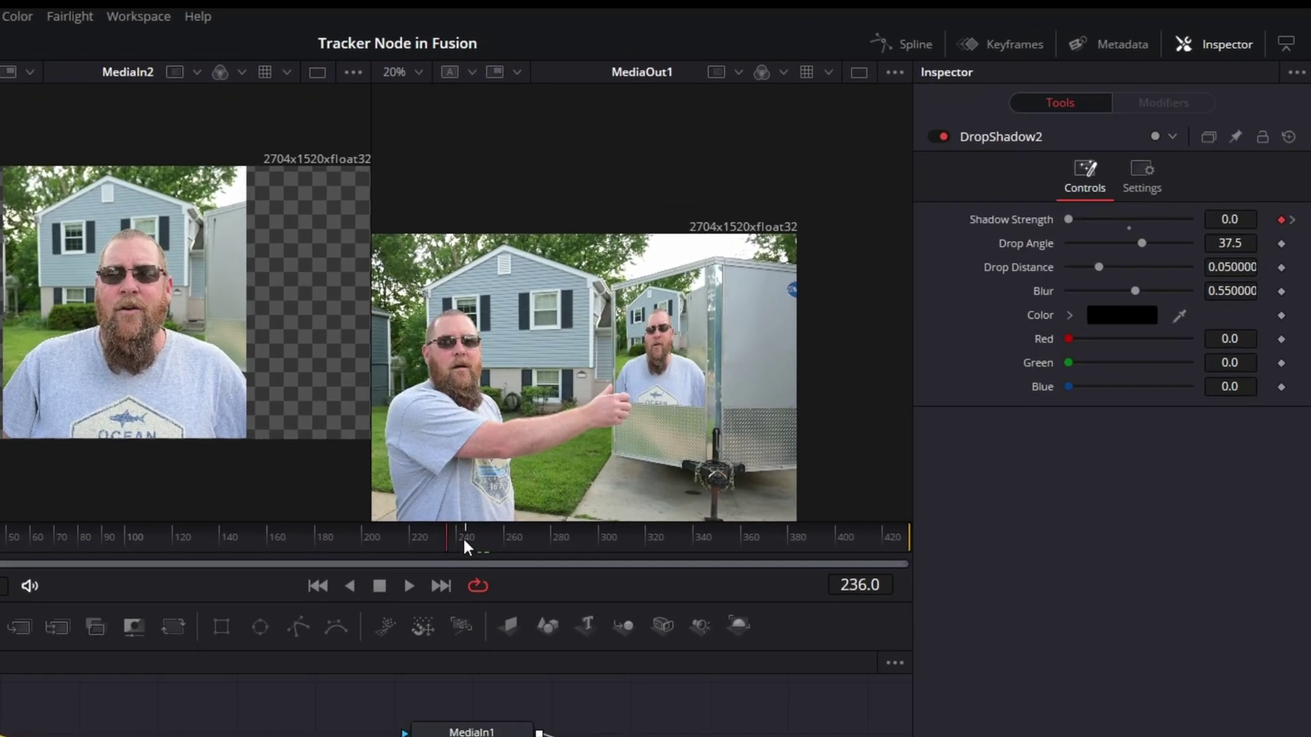
{"action": "left_click", "coordinate": [466, 534]}
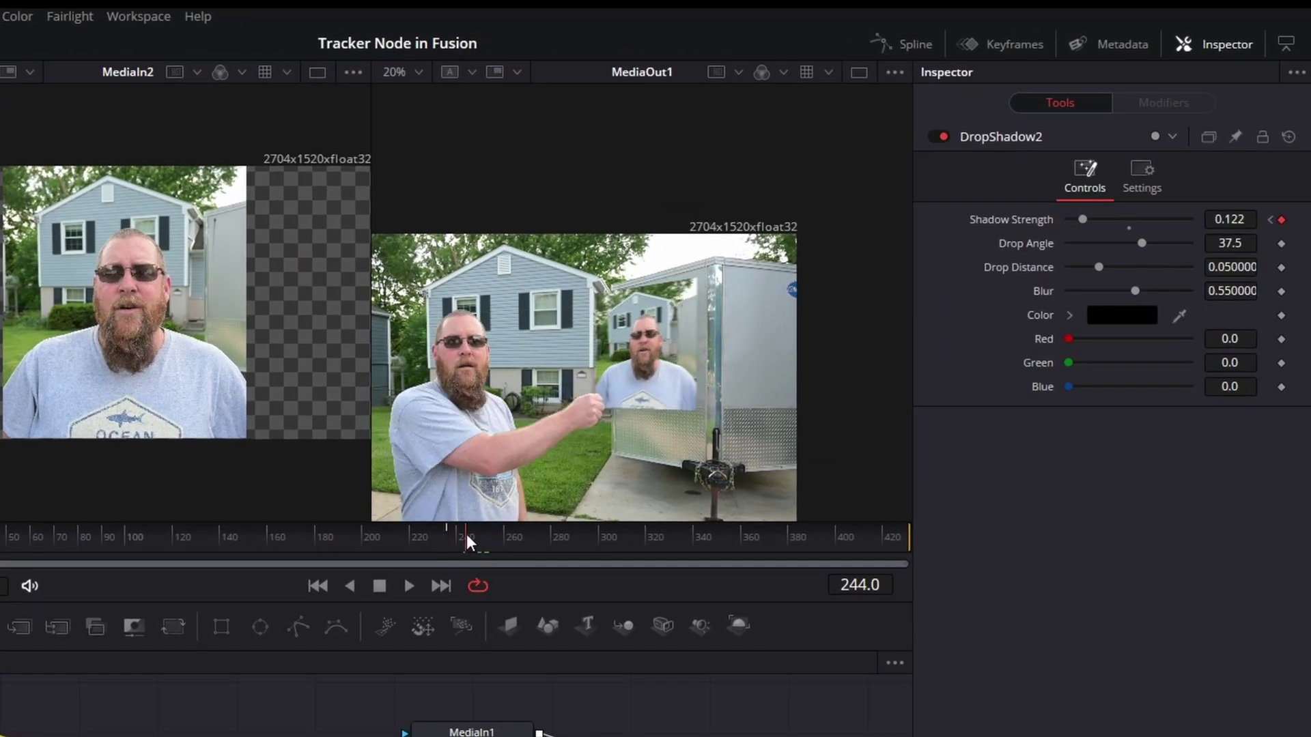